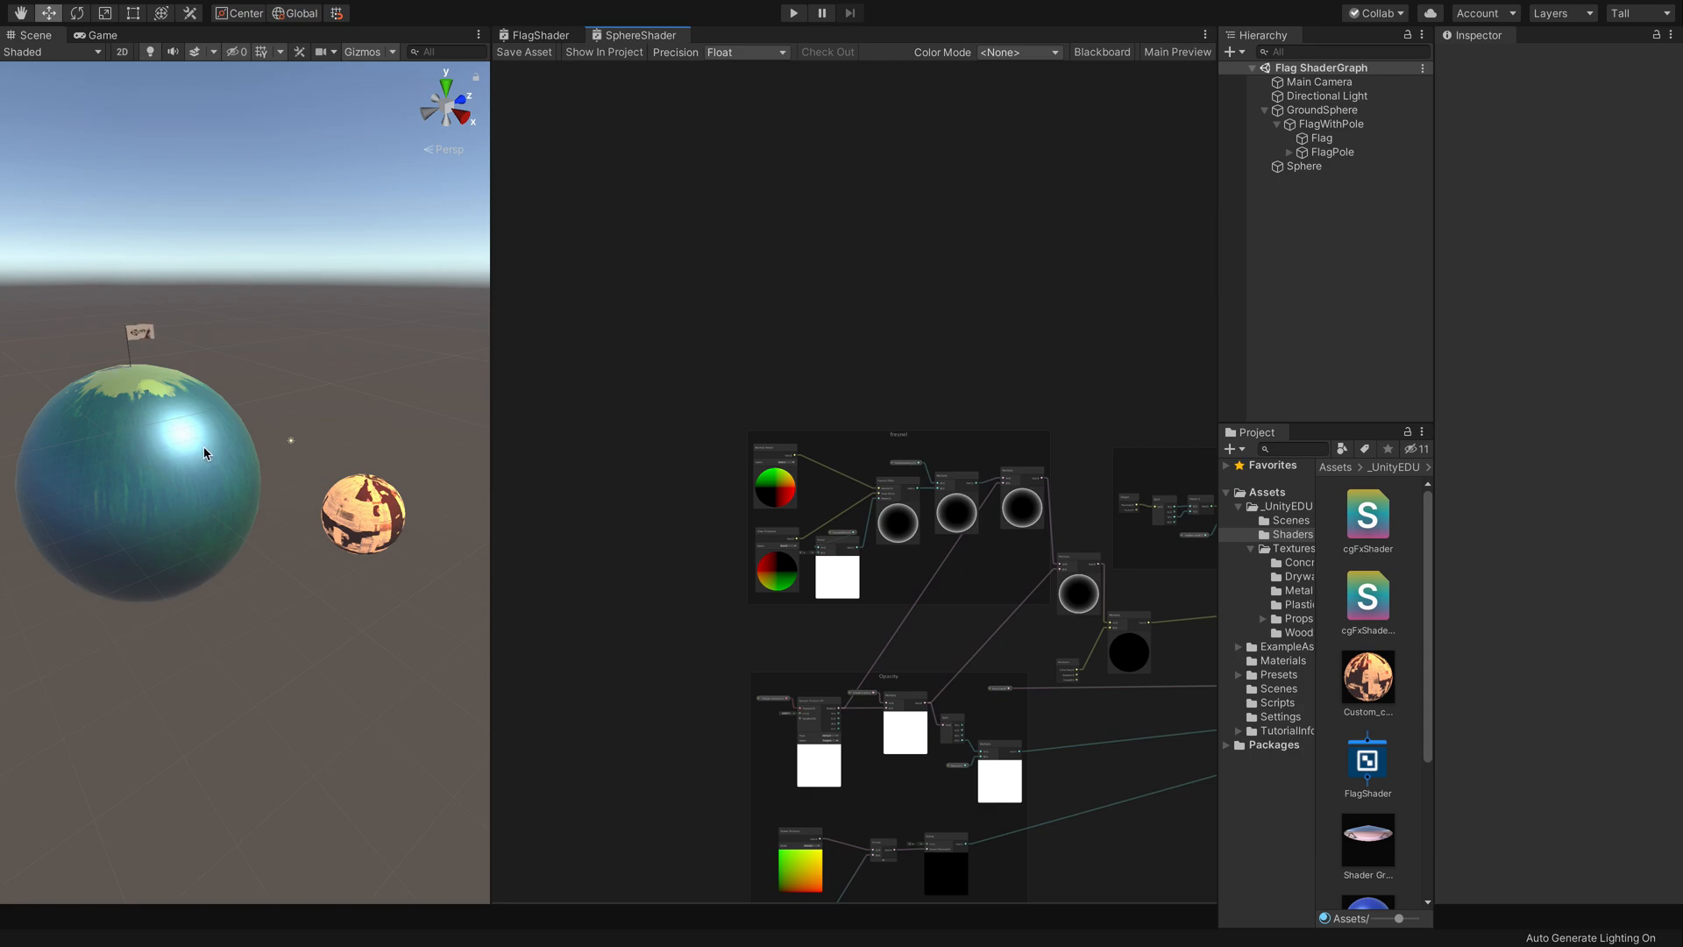
- Select the ground sphere and maximize the SphereShader graph window, saving the modified FlagShader graph
left_click(120, 480)
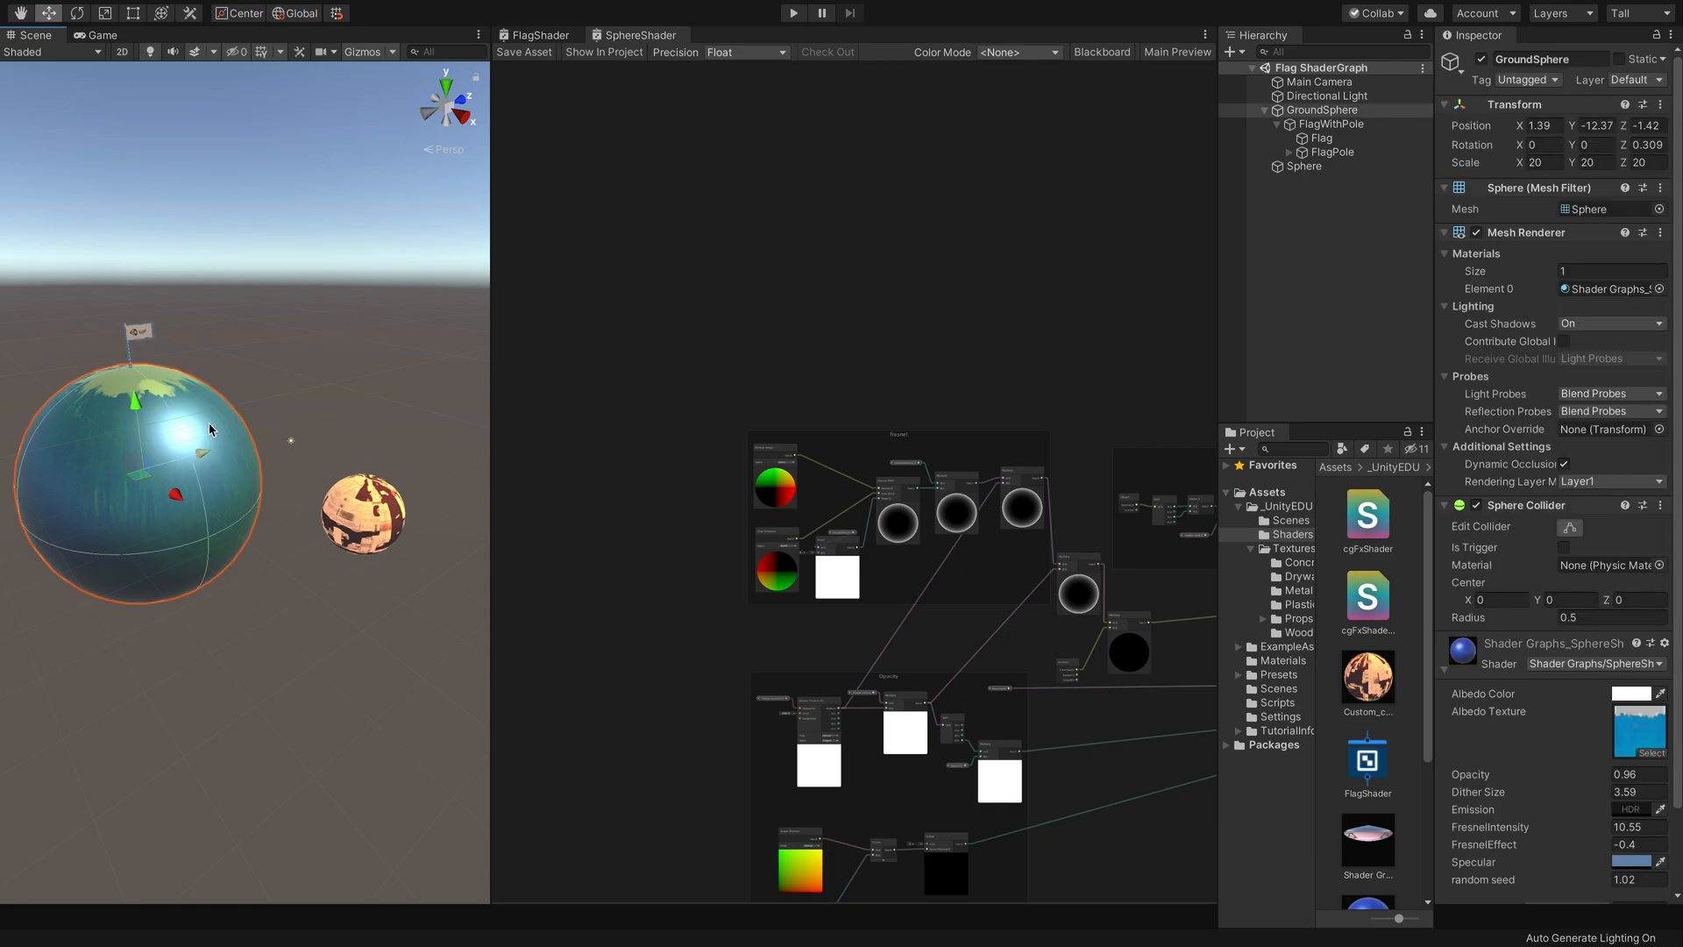
right_click(633, 38)
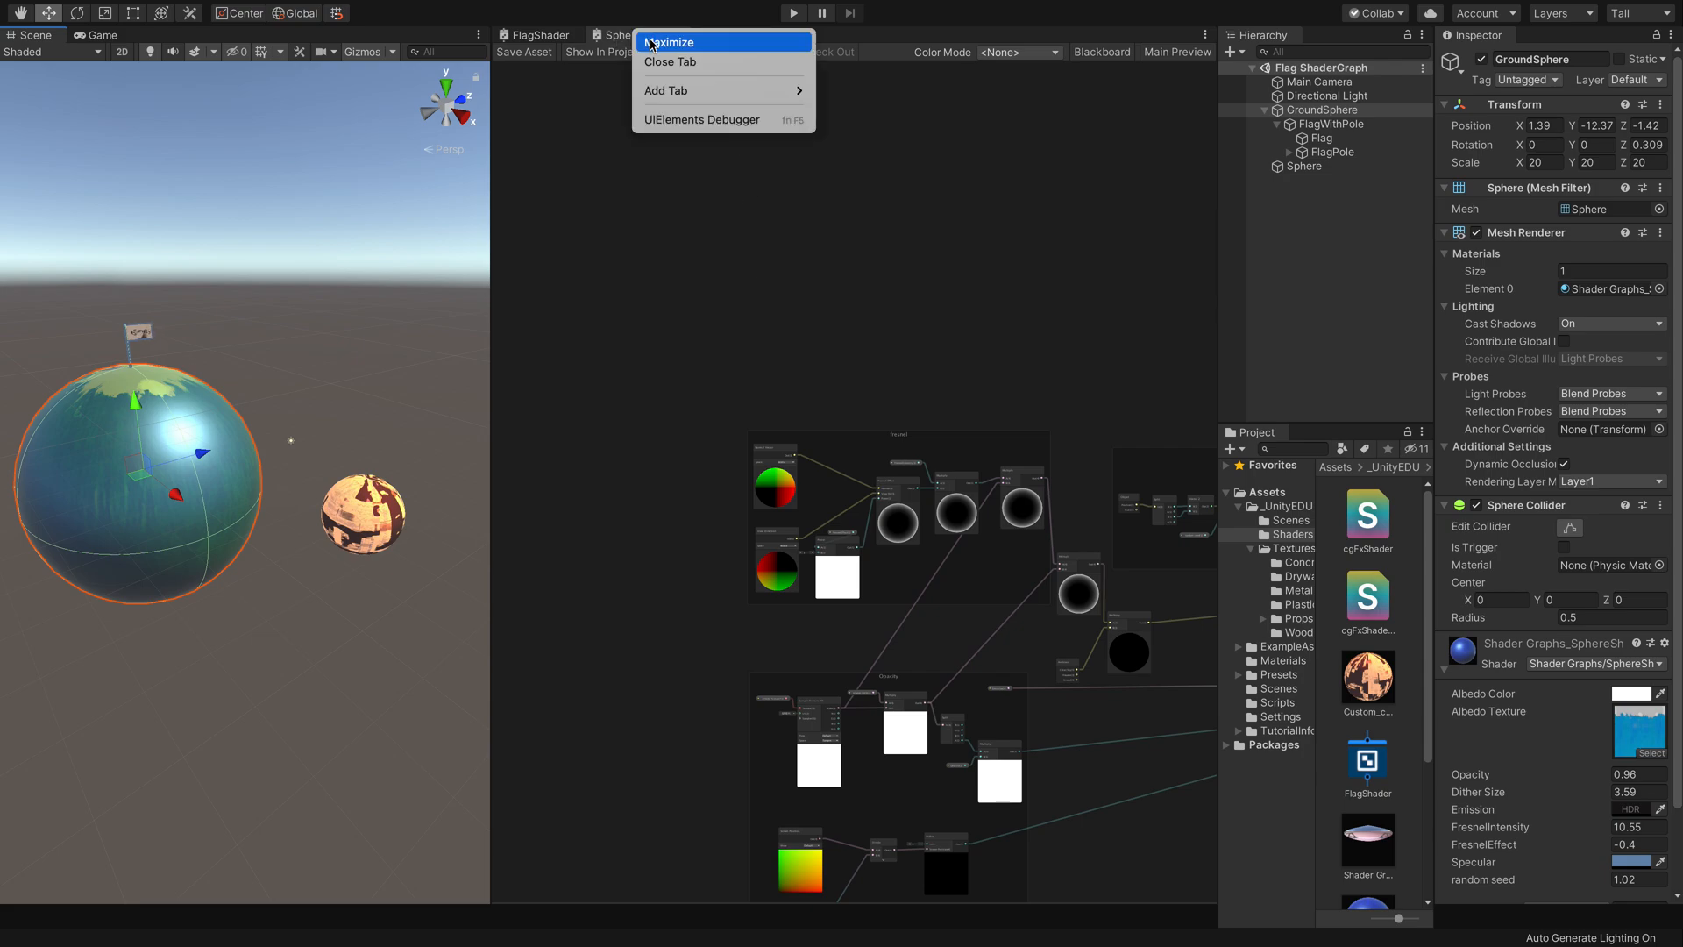
left_click(651, 43)
left_click(902, 405)
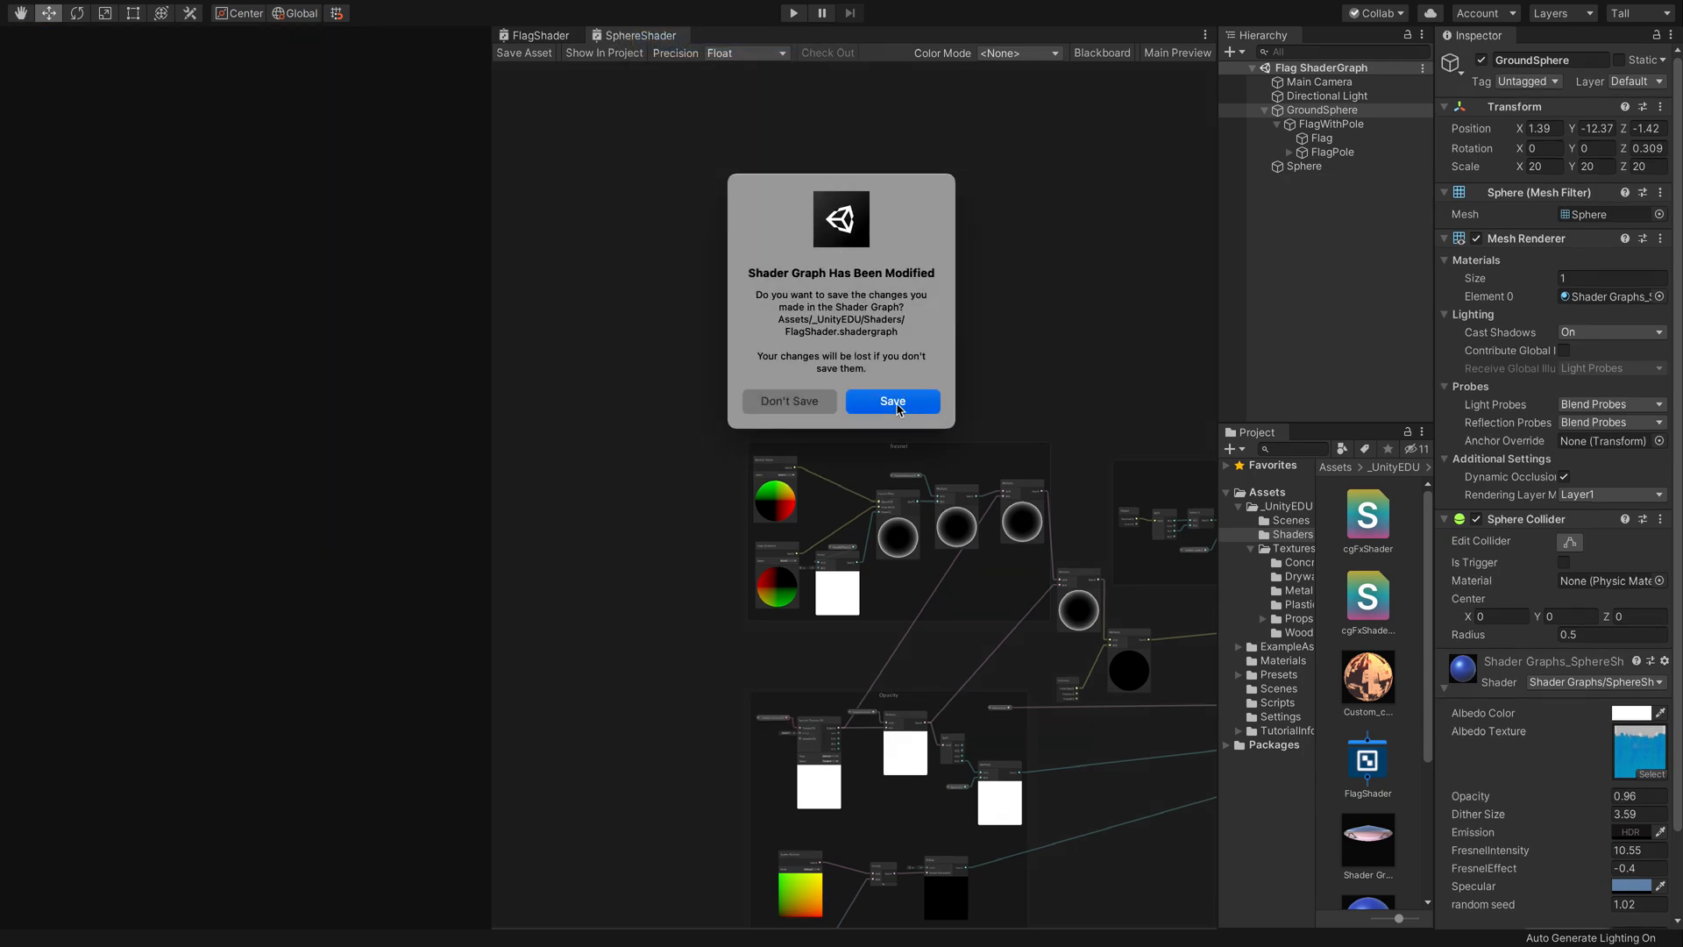
- Examine the Opacity group, including its texture sampling, Multiply, Split and Dither nodes, and the Ambient node beside it
left_click_drag(232, 434, 1013, 894)
left_click_drag(413, 751, 630, 533)
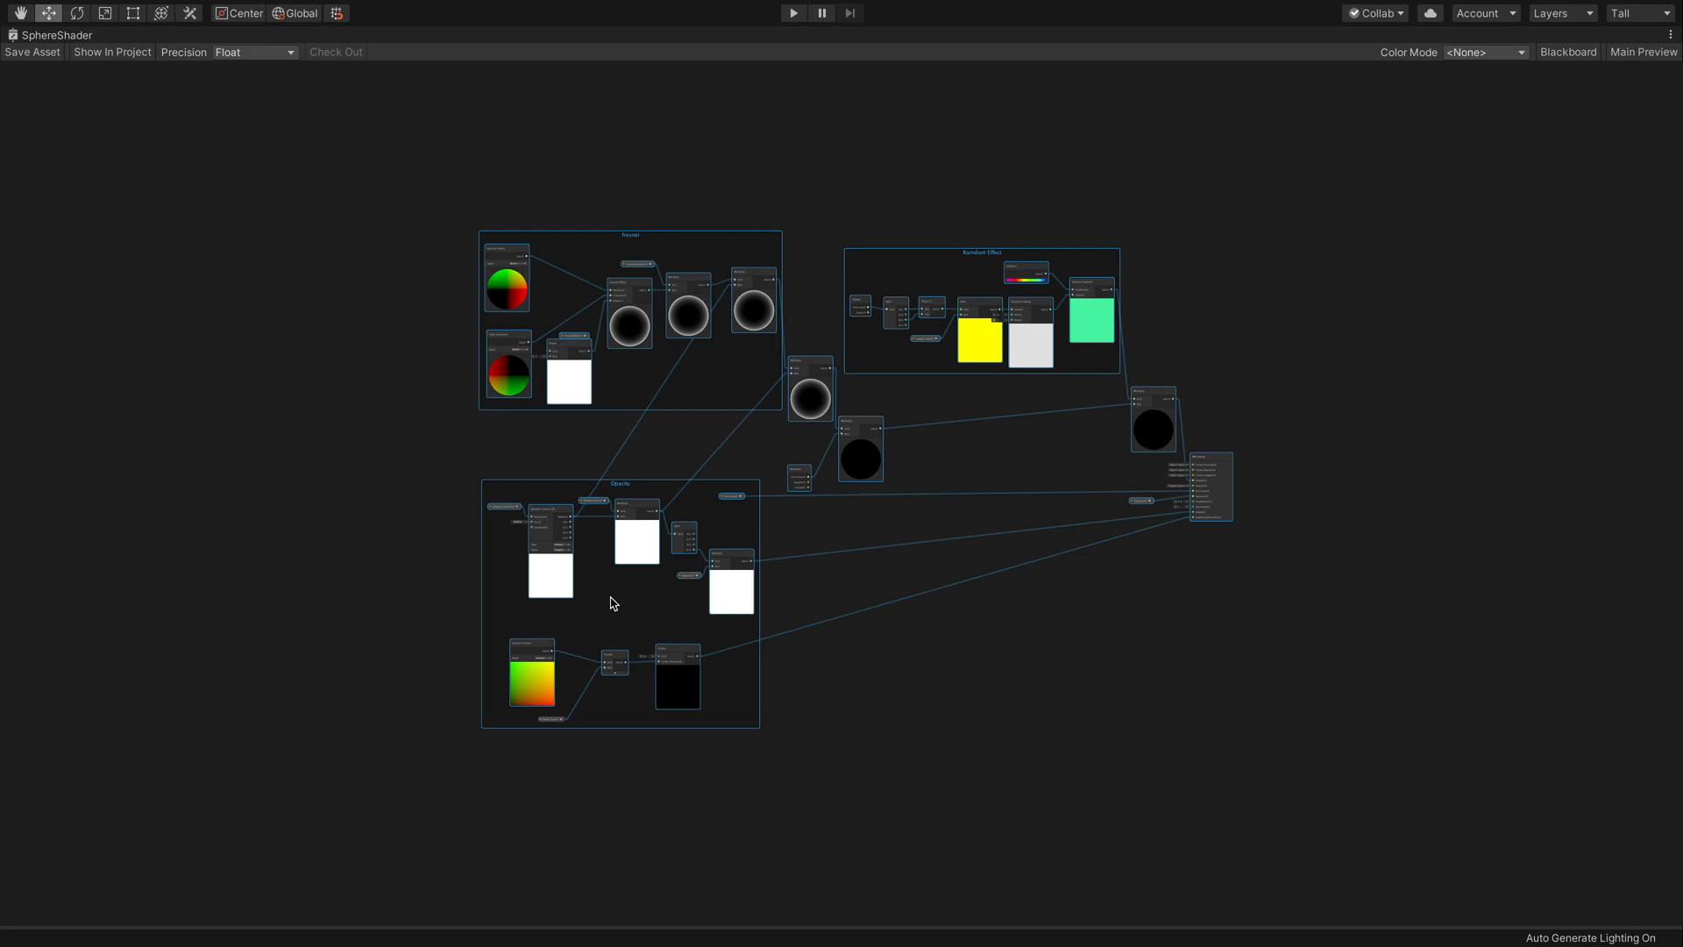
scroll(614, 603, "up", 6)
left_click(210, 317)
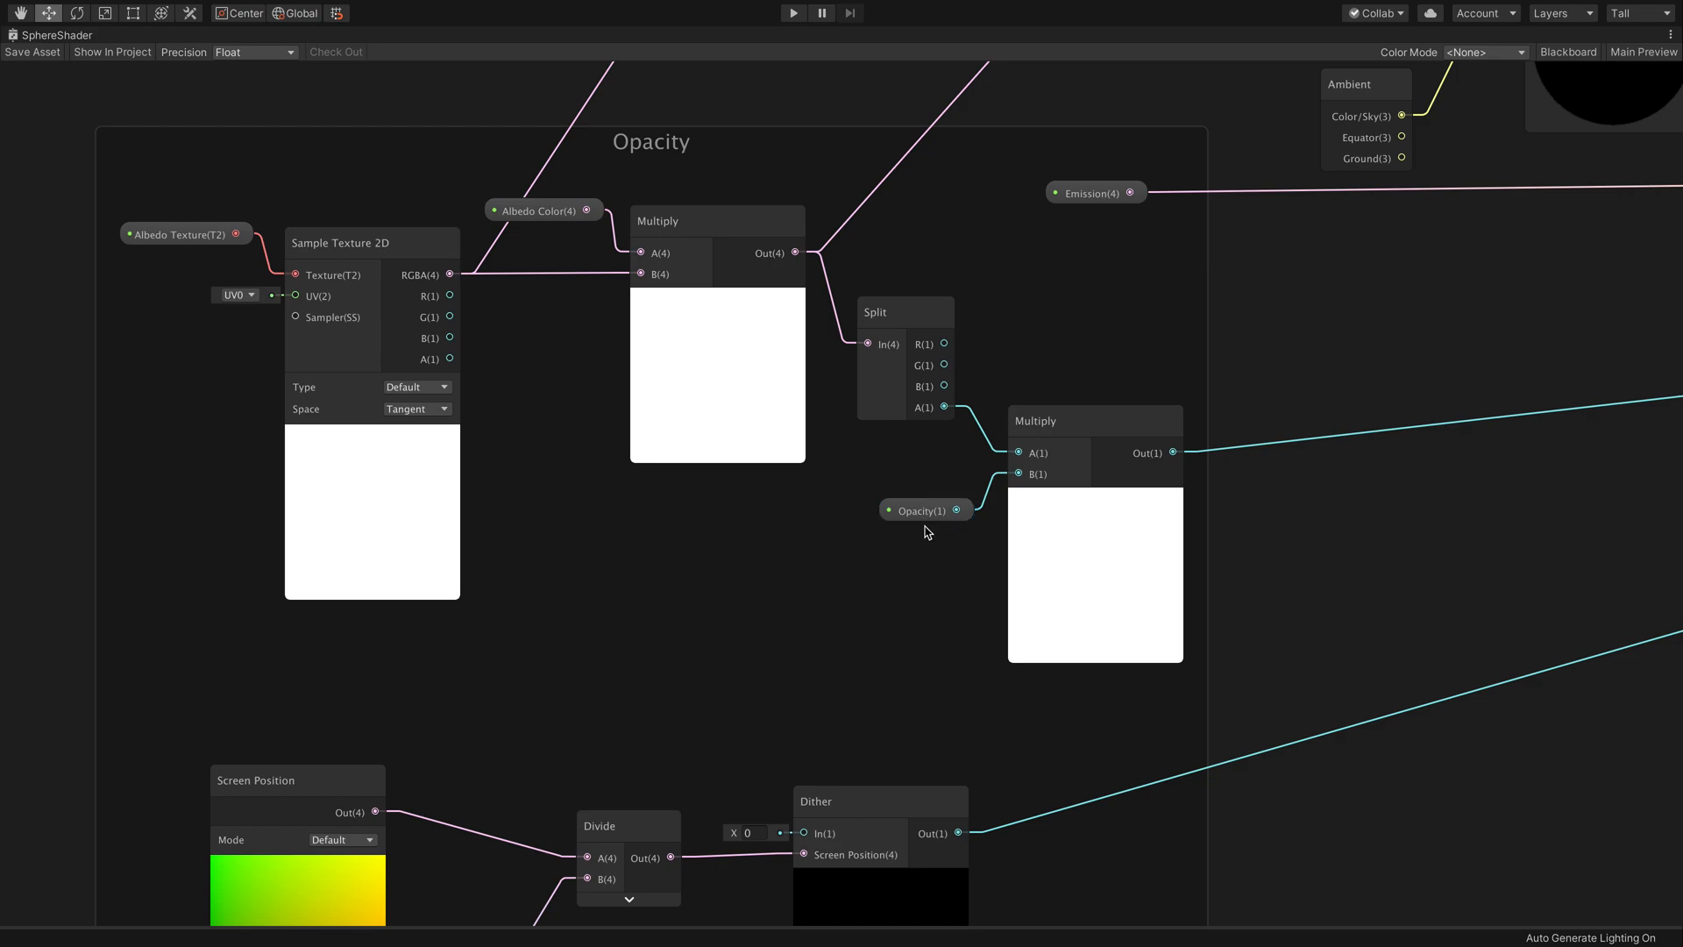
scroll(812, 649, "down", 4)
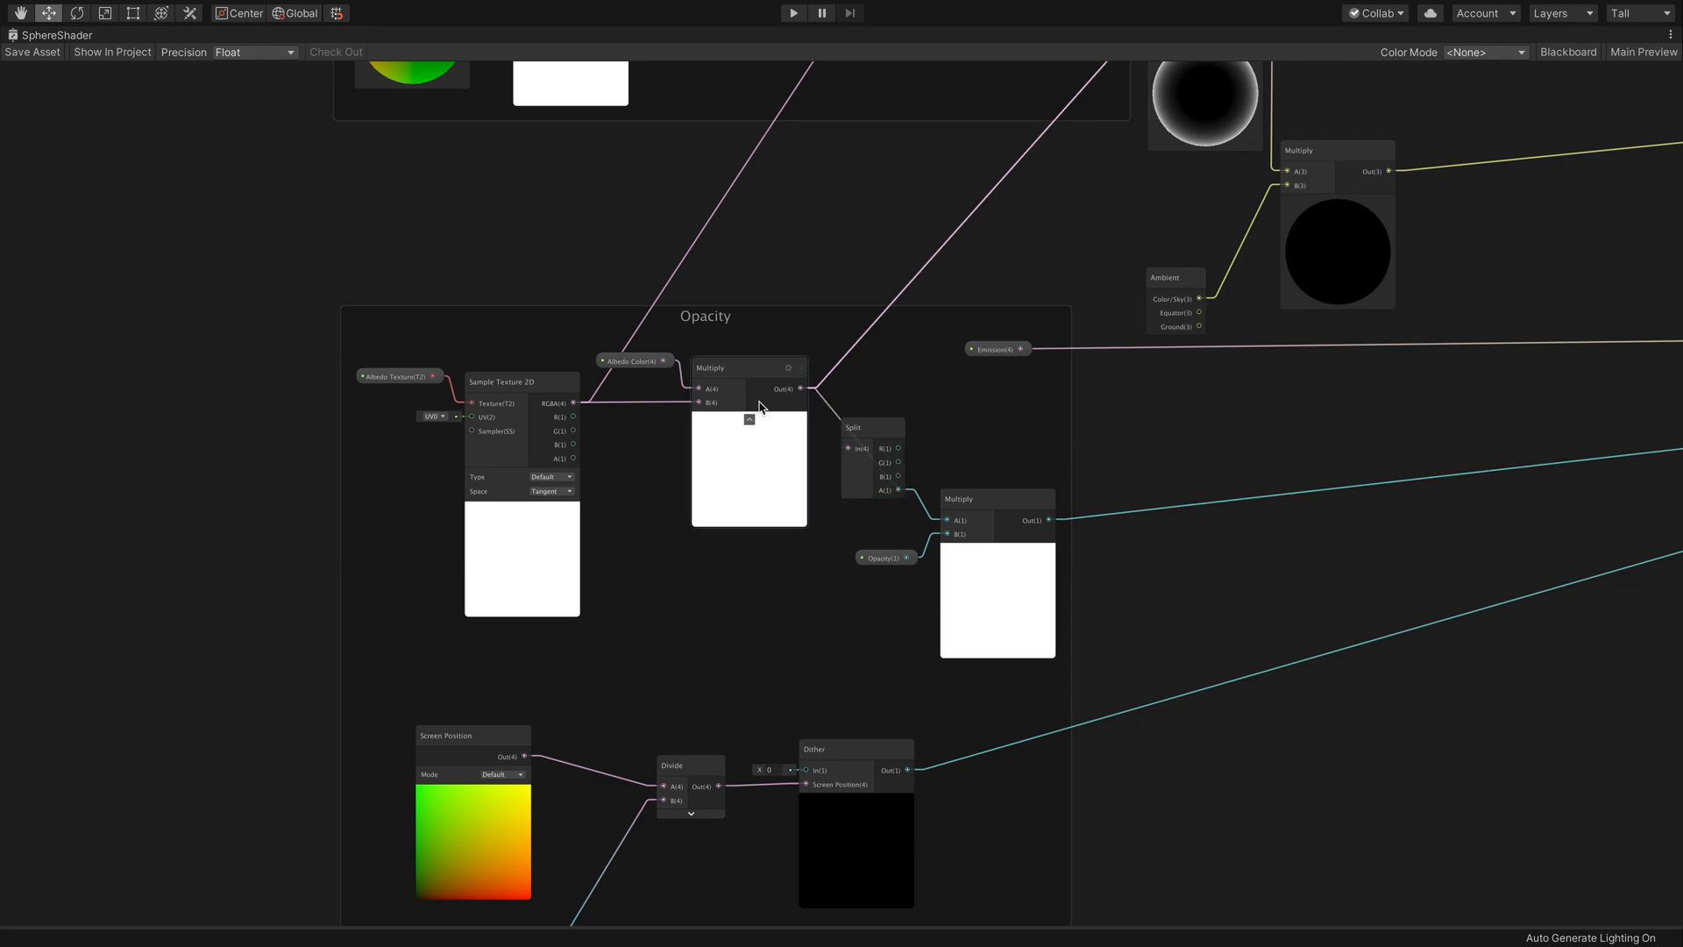
scroll(735, 360, "up", 3)
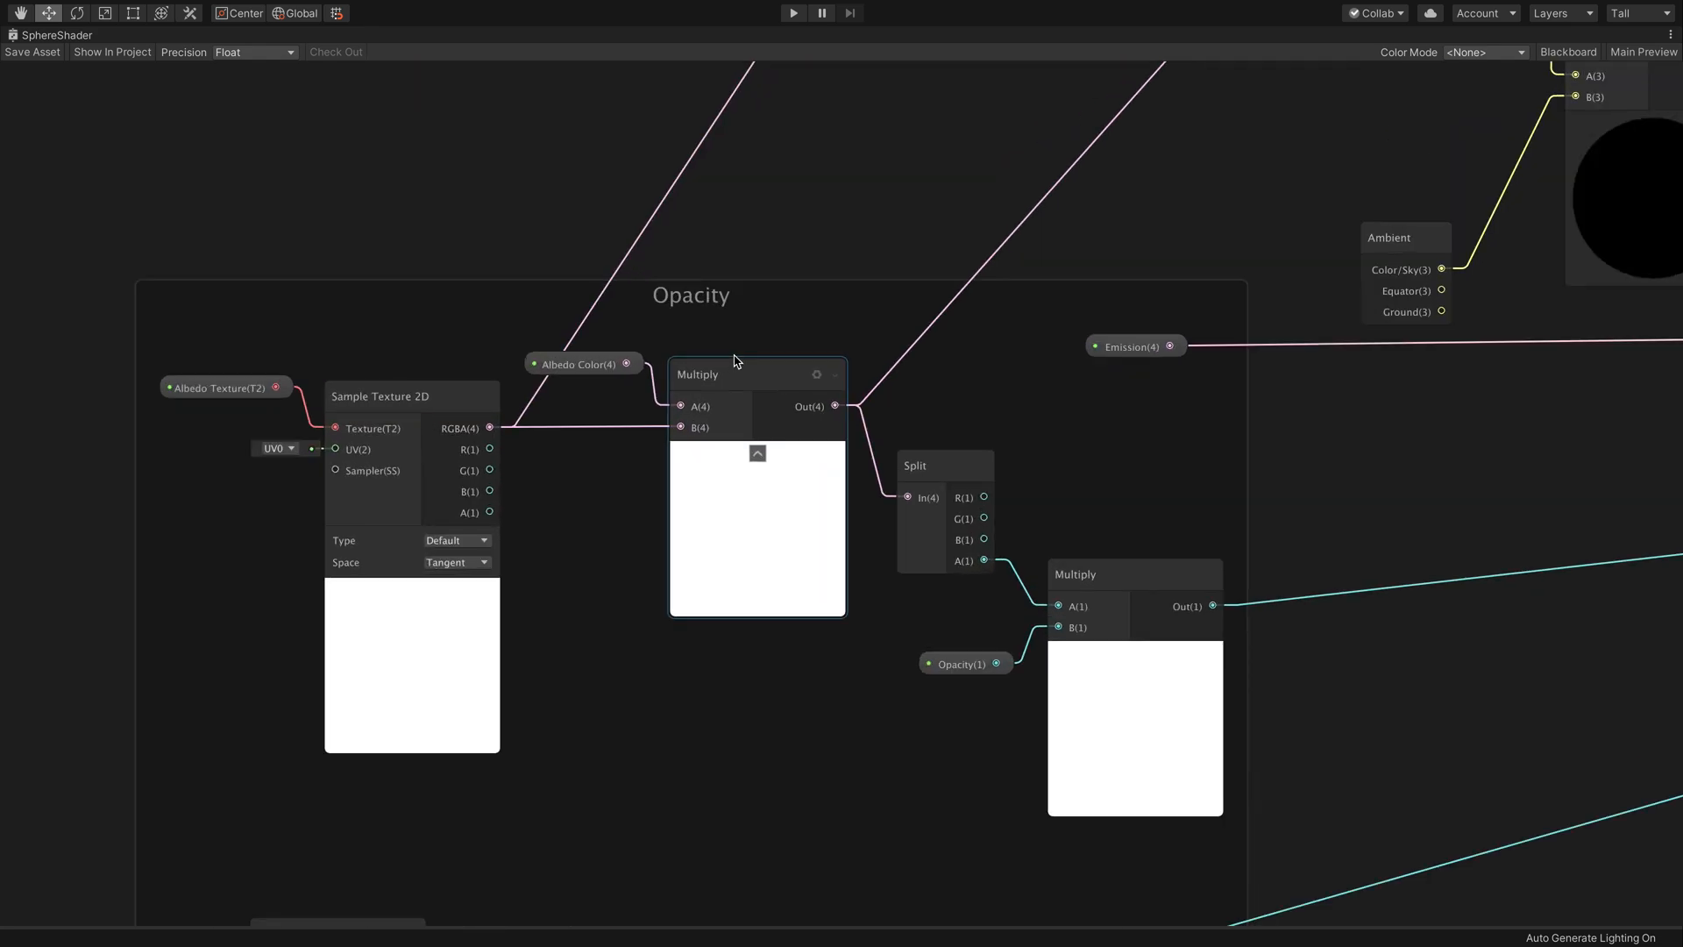
scroll(737, 364, "down", 8)
scroll(954, 375, "up", 8)
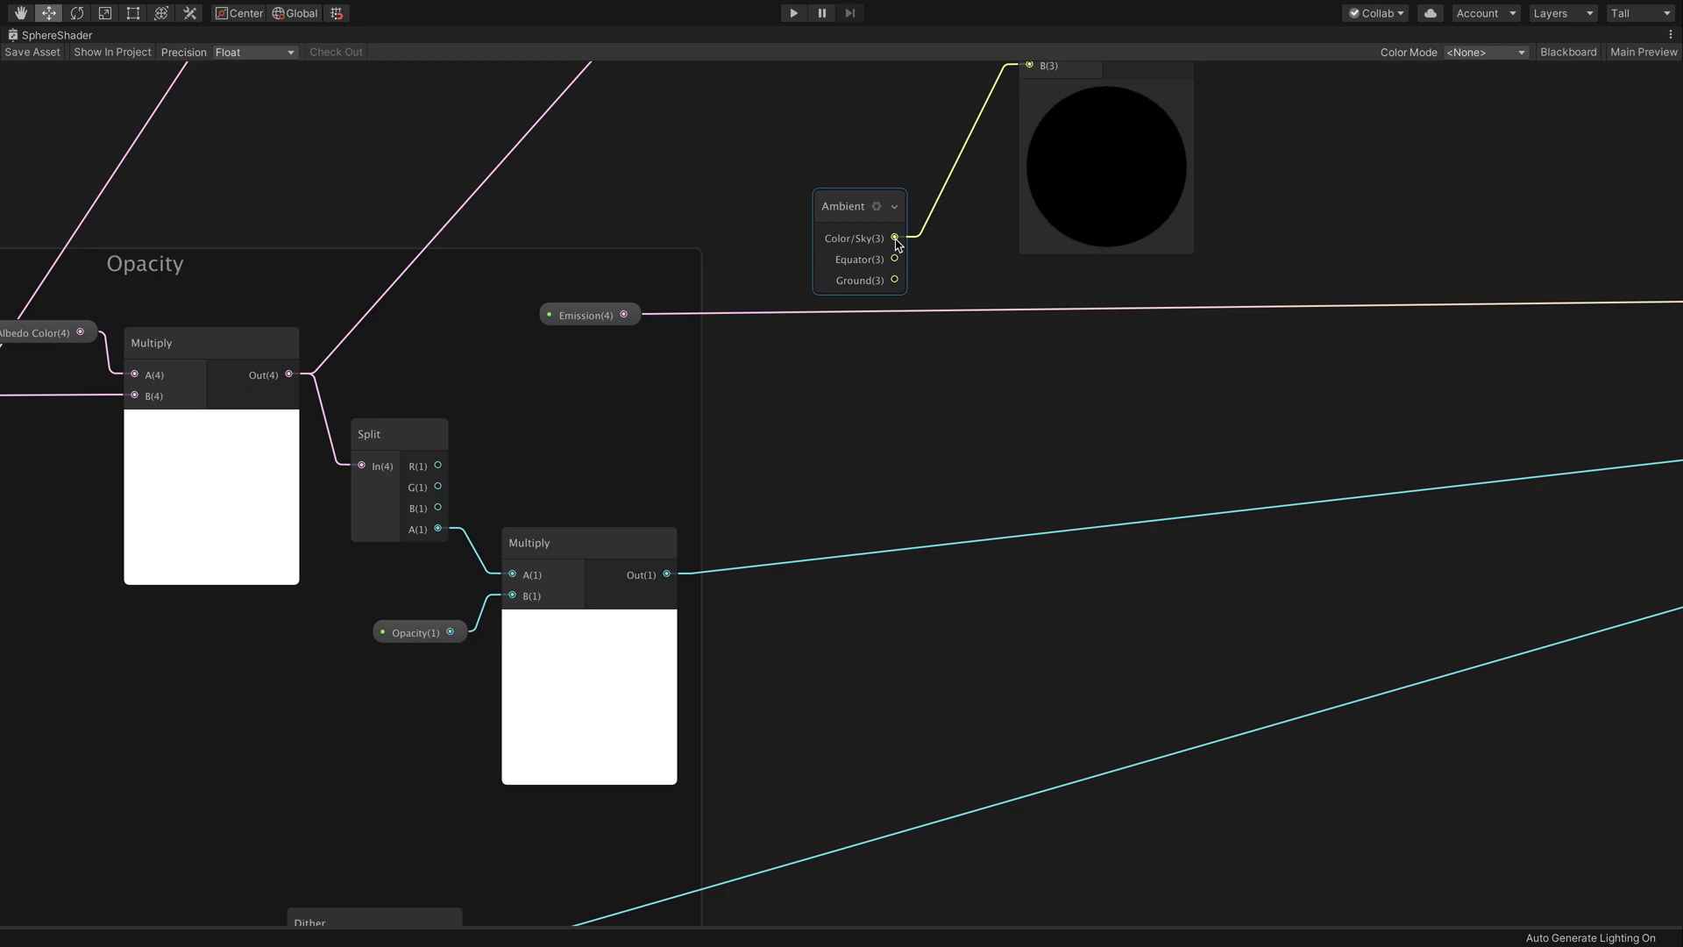
scroll(909, 226, "down", 5)
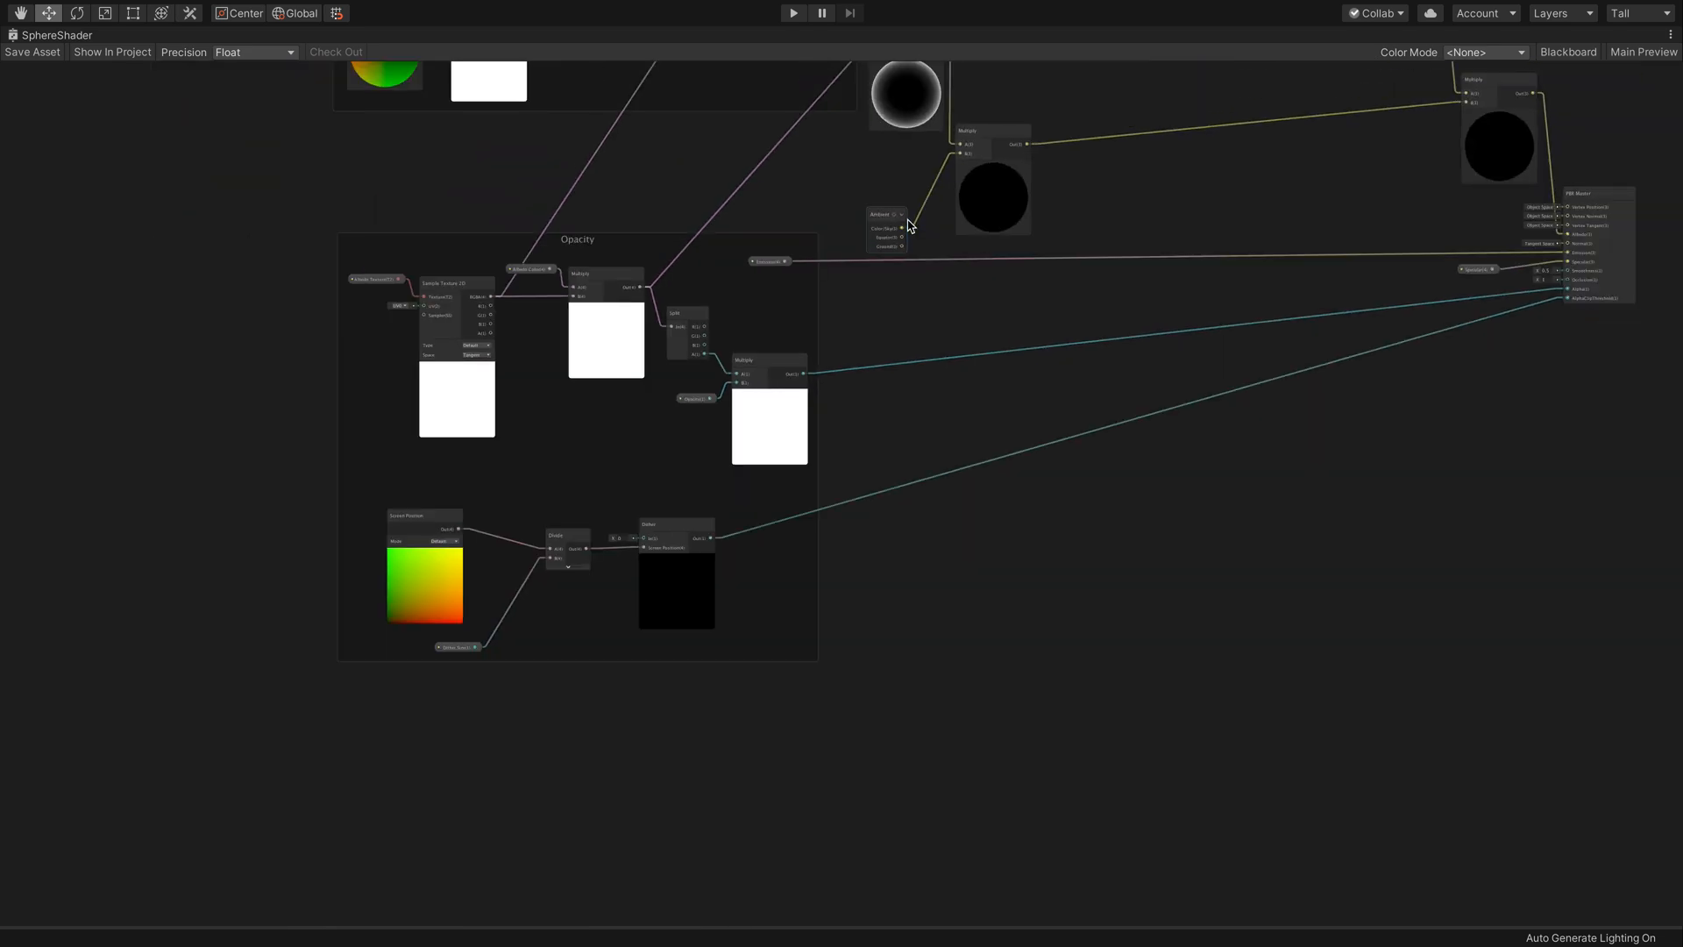
scroll(804, 153, "down", 4)
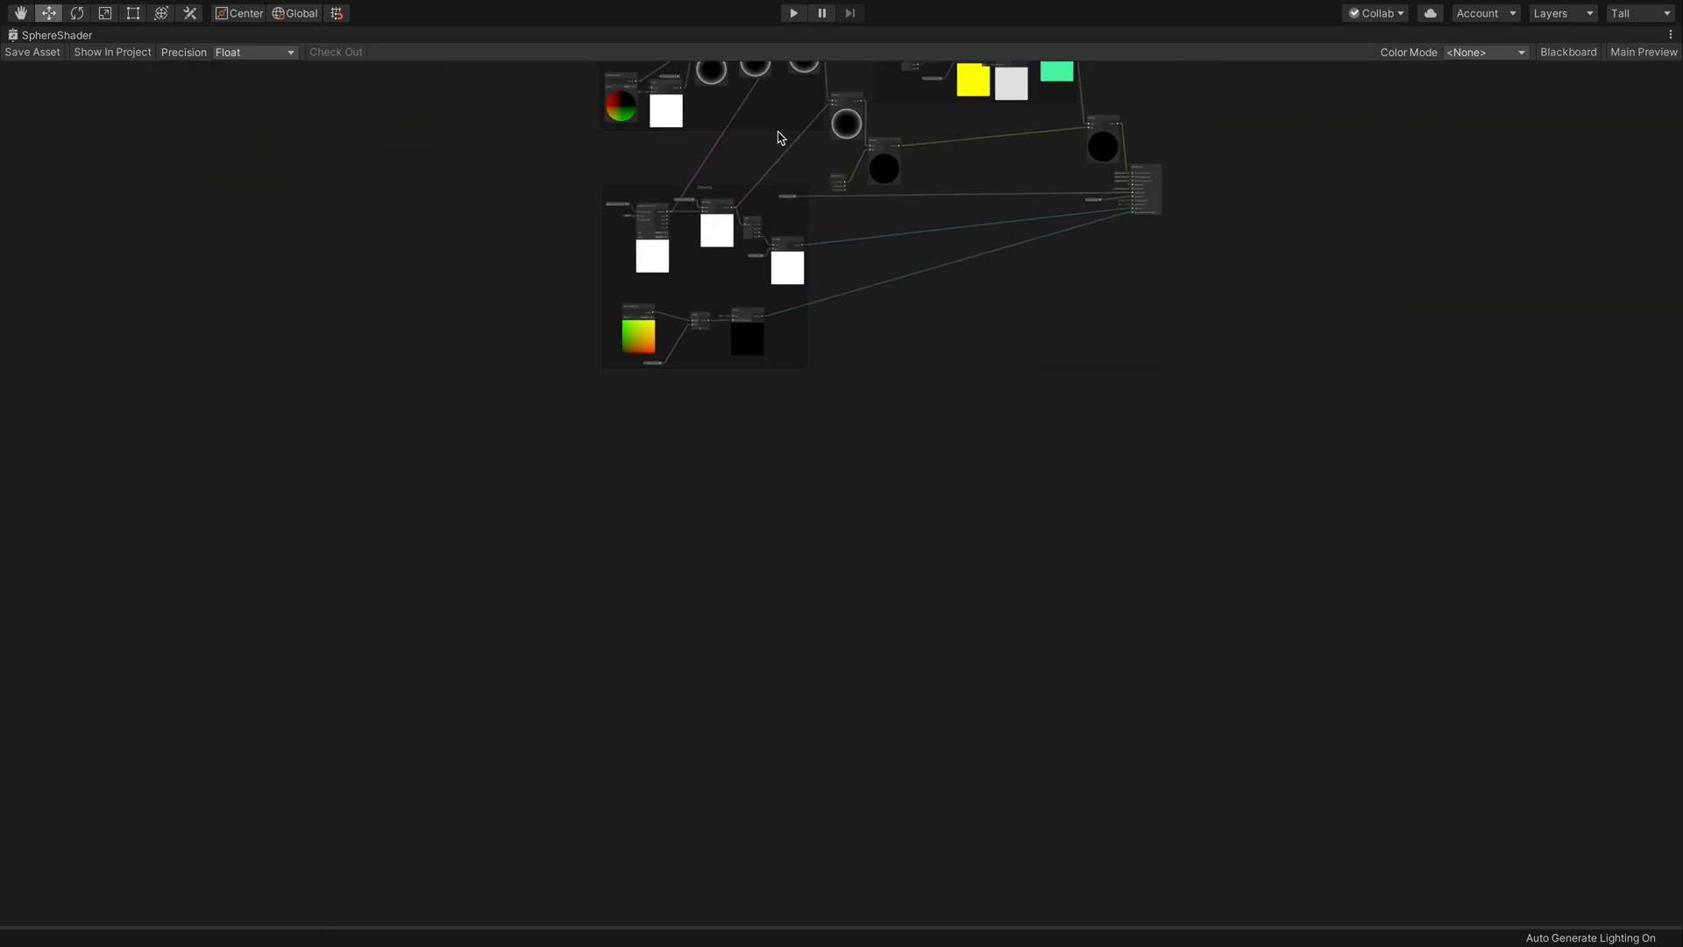
- Frame the whole graph and examine the fresnel group and the Multiply nodes it feeds
left_click_drag(533, 509, 1203, 19)
key("f")
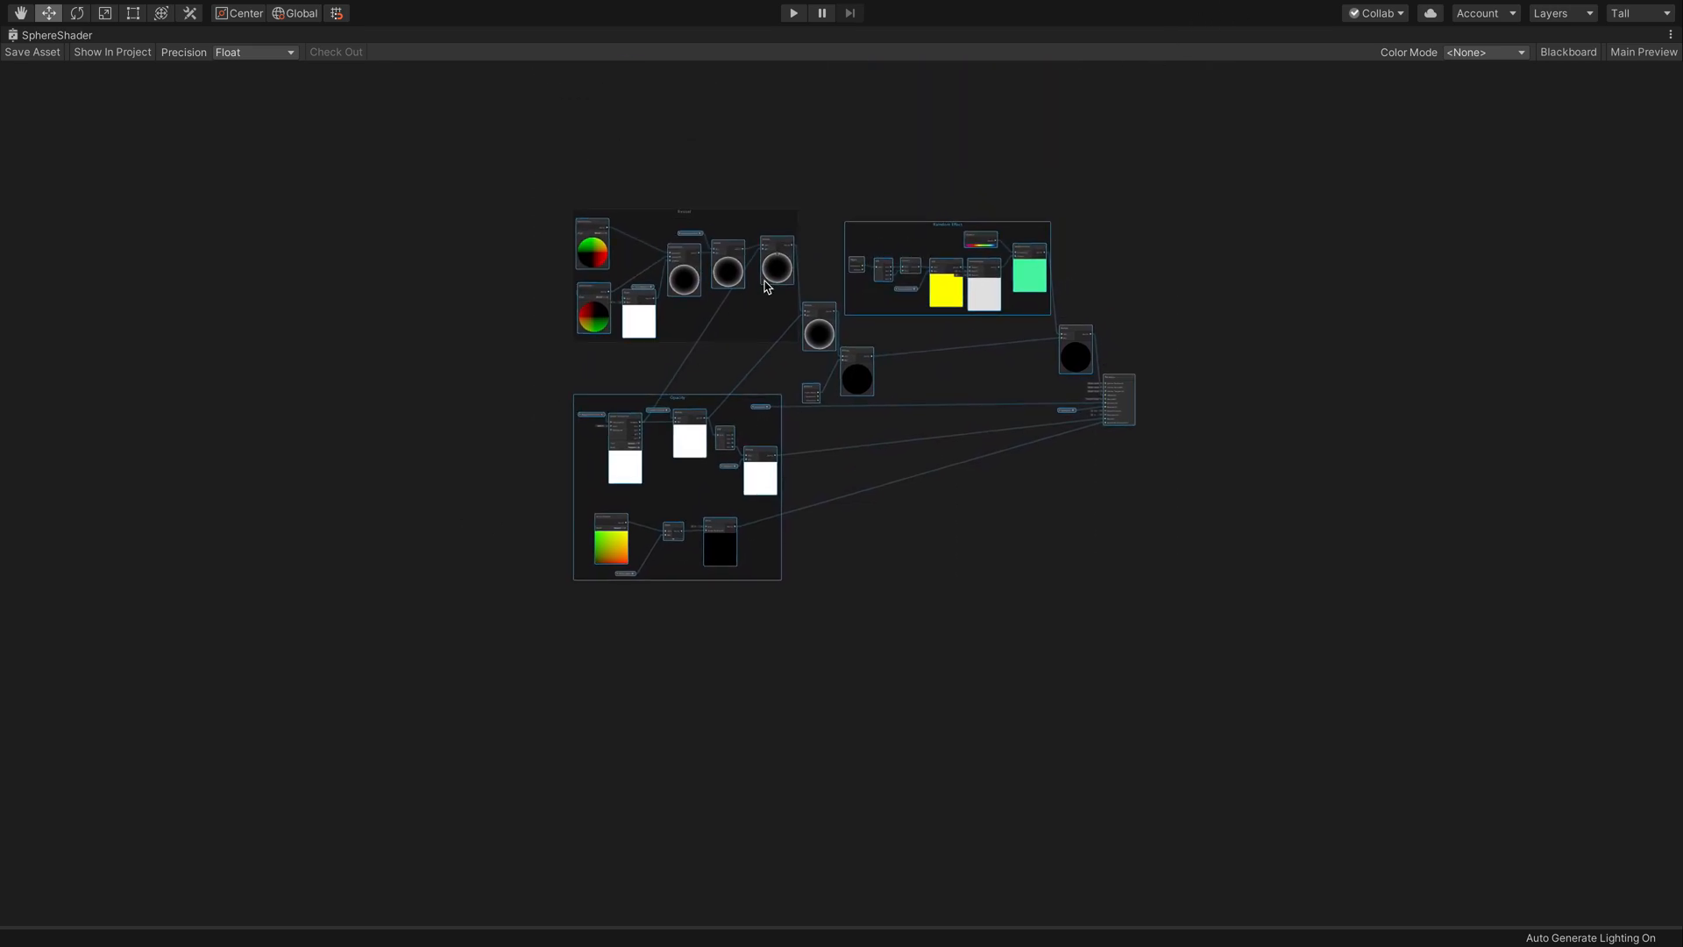
scroll(765, 286, "up", 5)
scroll(1114, 530, "down", 3)
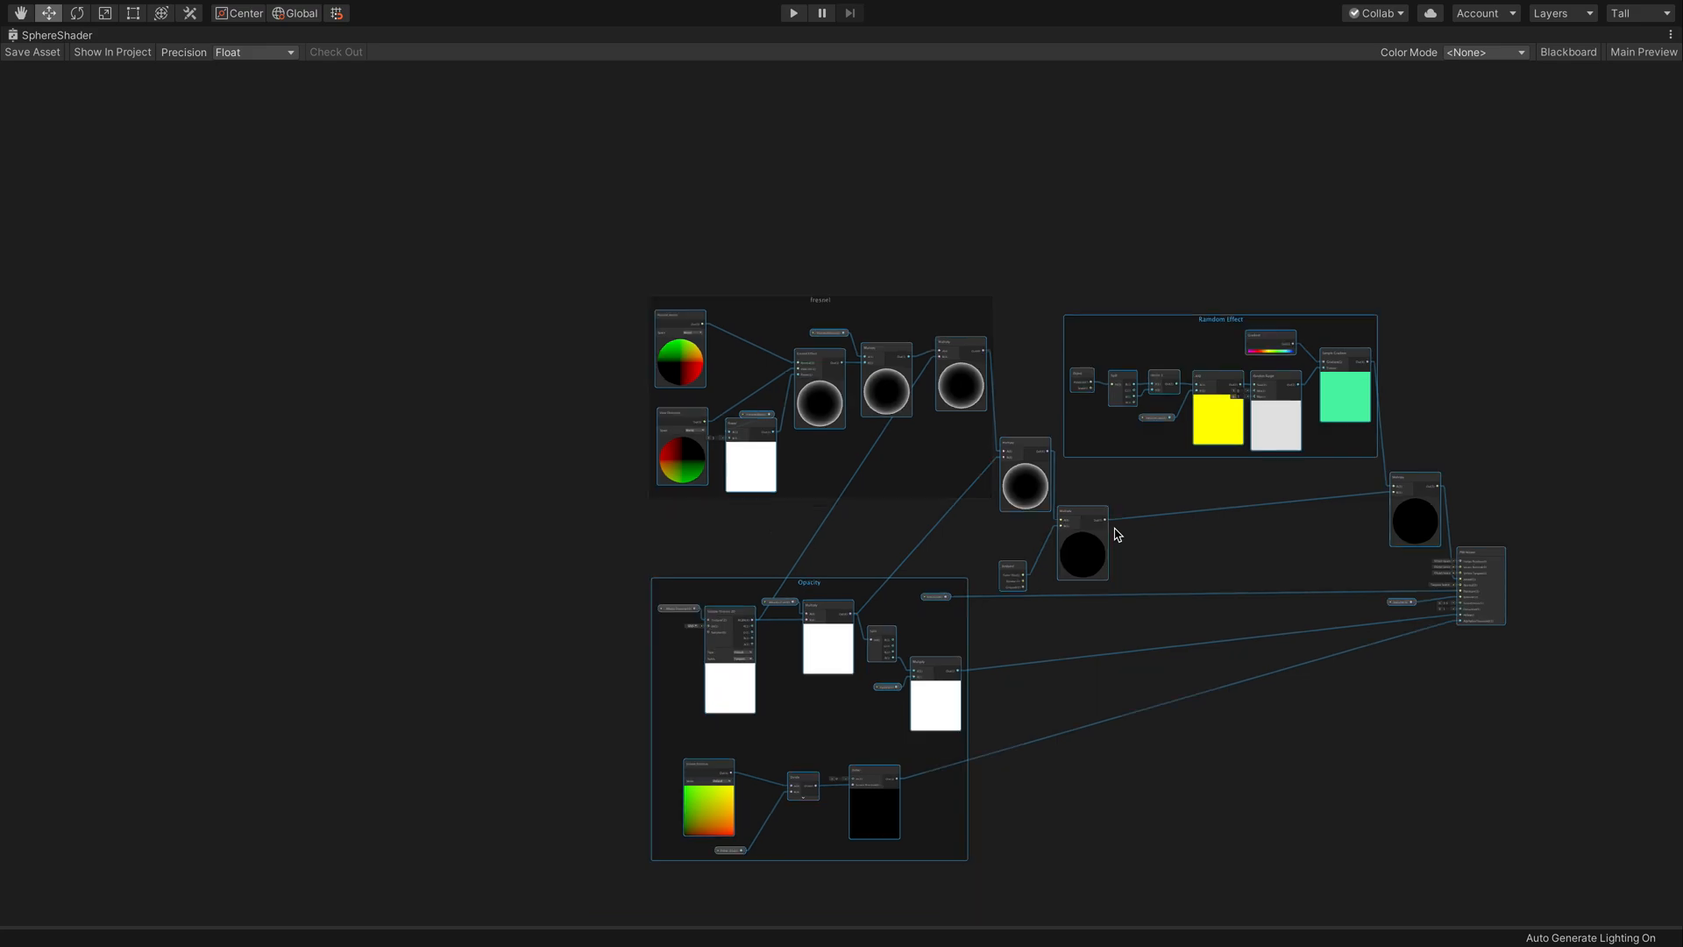
scroll(1375, 571, "up", 4)
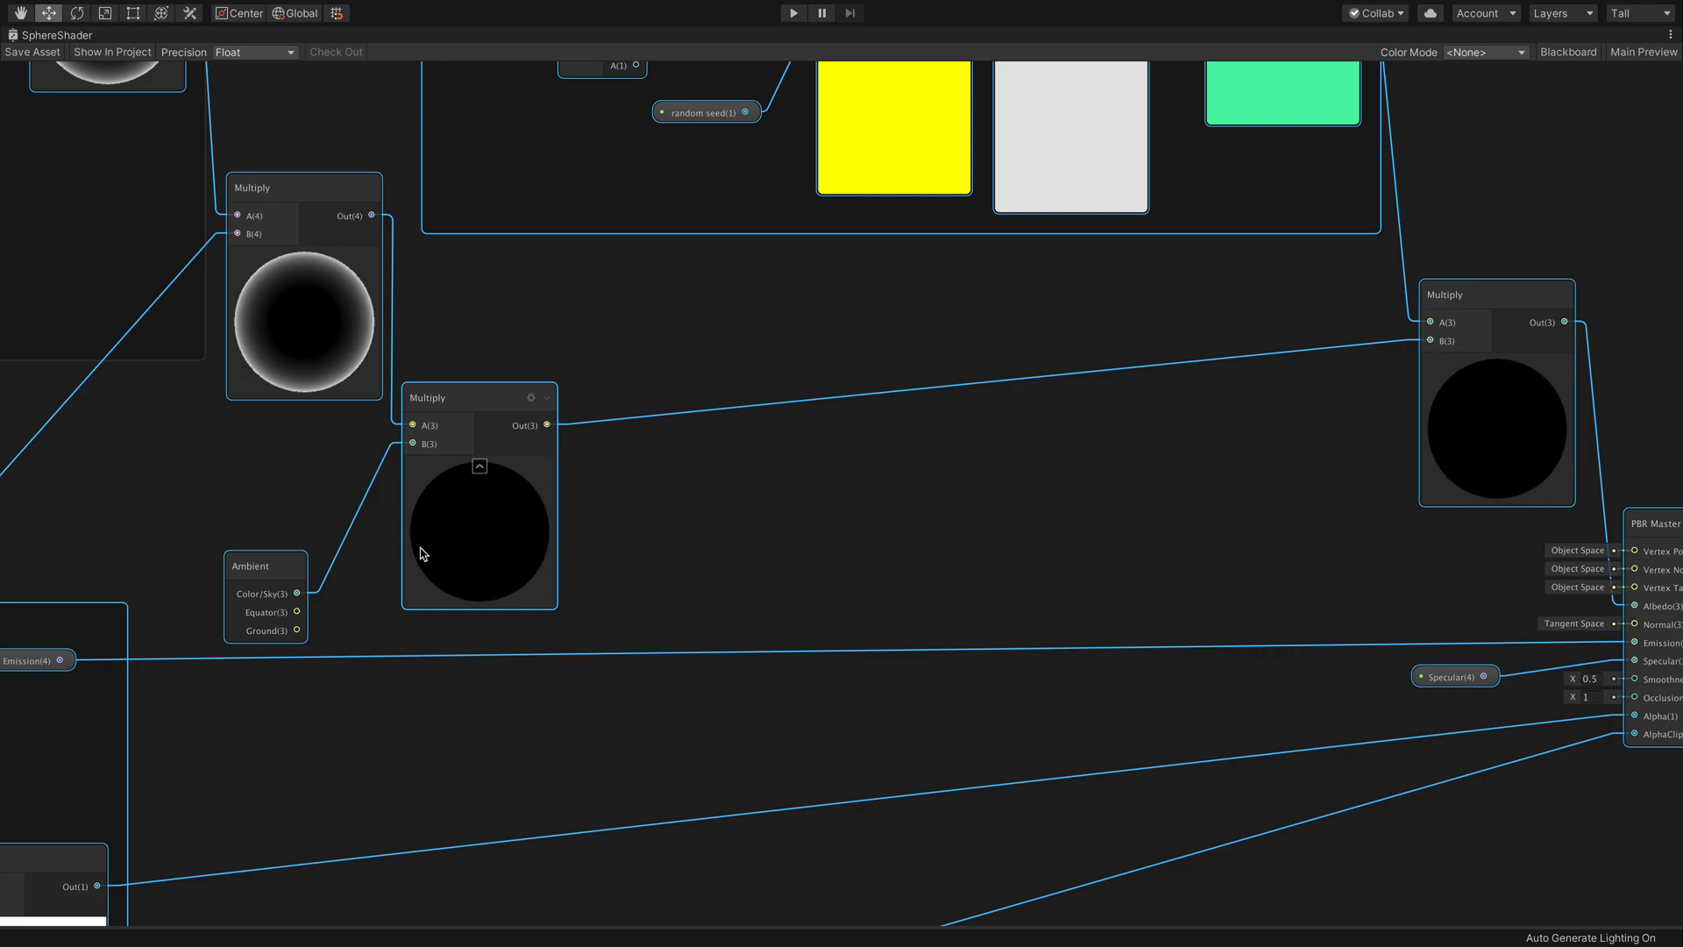
scroll(420, 553, "down", 5)
middle_click_drag(210, 337, 525, 408)
scroll(400, 456, "up", 5)
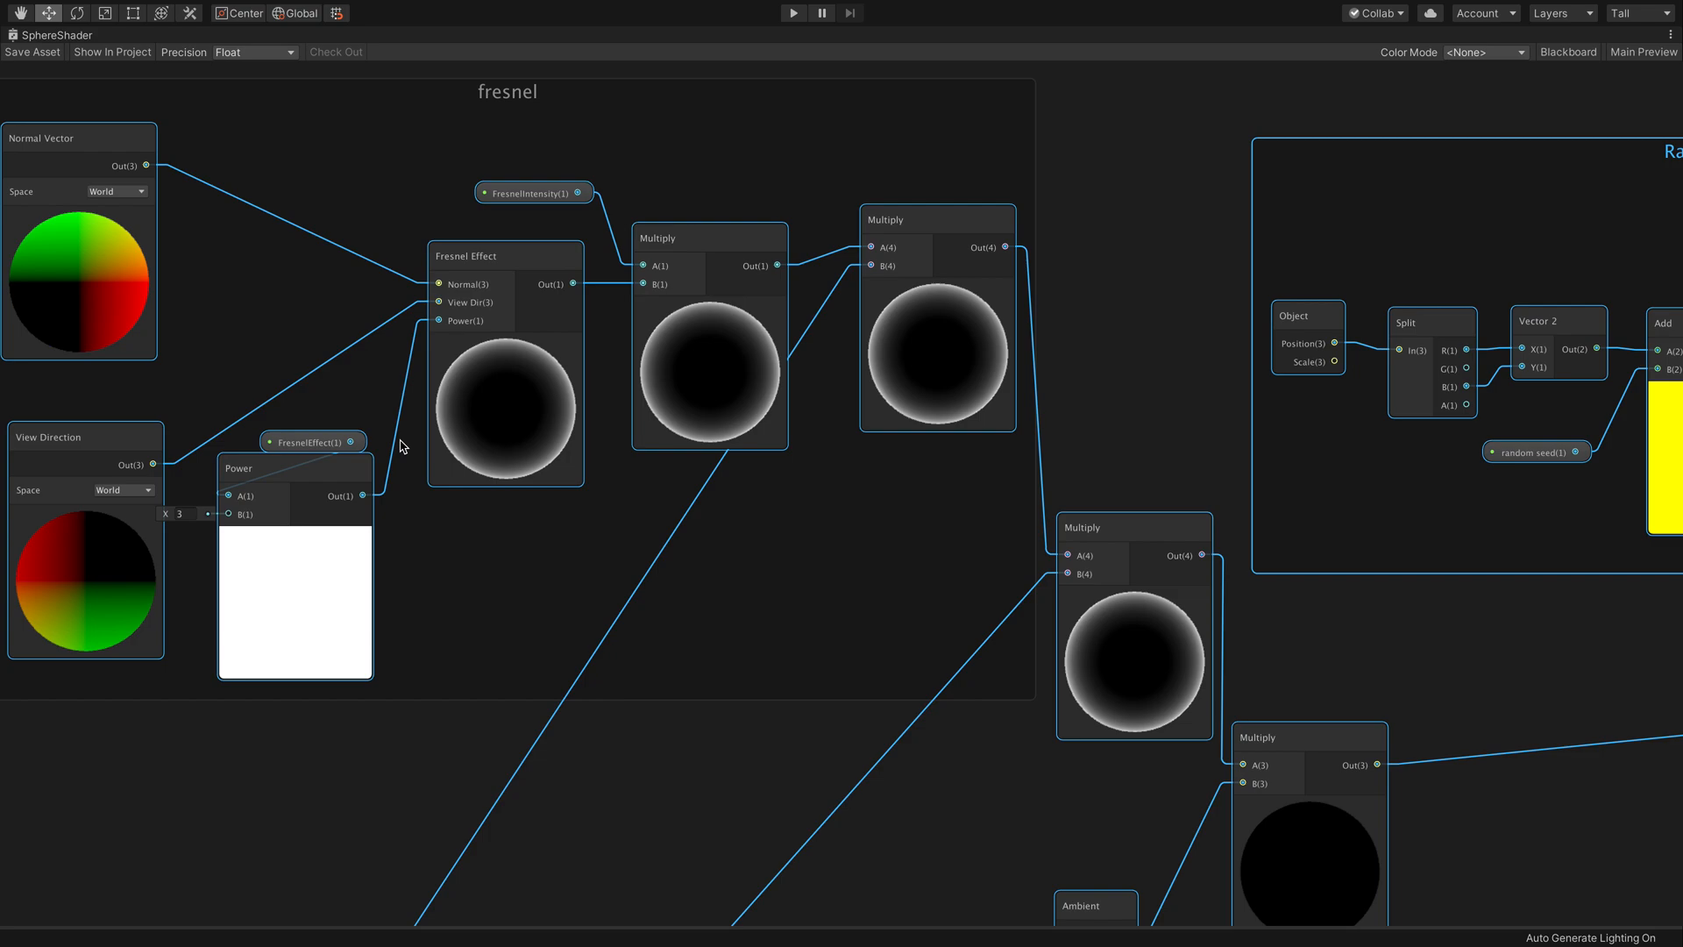
scroll(400, 447, "down", 1)
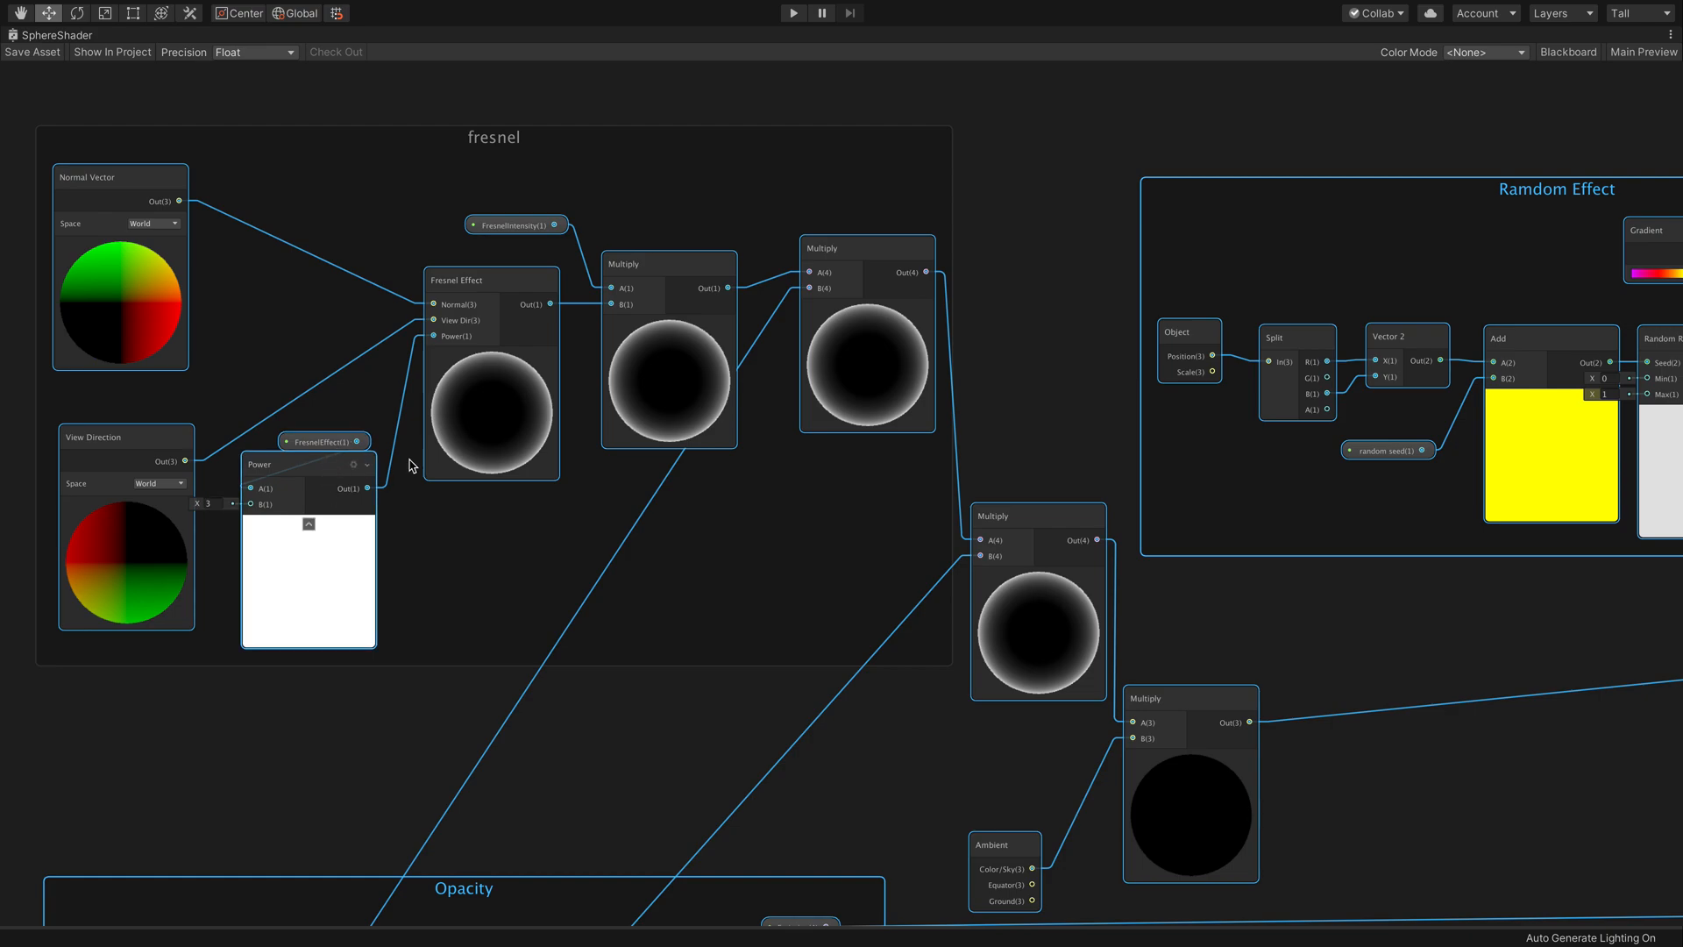
middle_click_drag(338, 450, 342, 421)
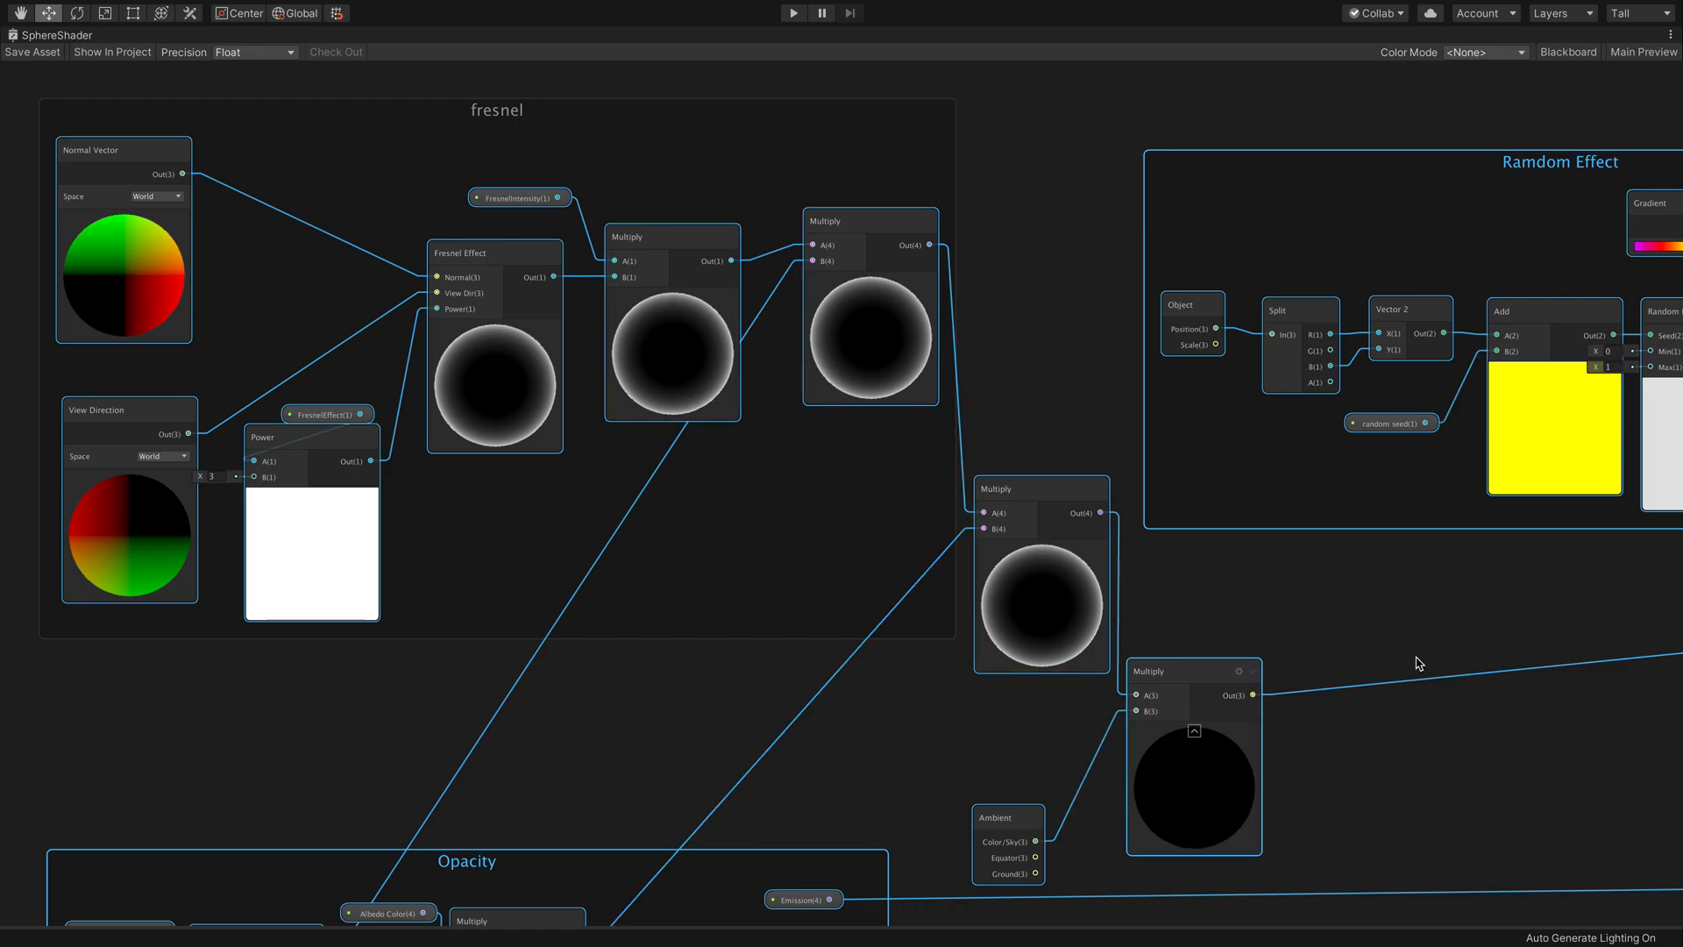
- Examine the connections into the PBR Master node and the nodes of the Ramdom Effect group
scroll(1419, 664, "up", 2)
scroll(1418, 664, "down", 5)
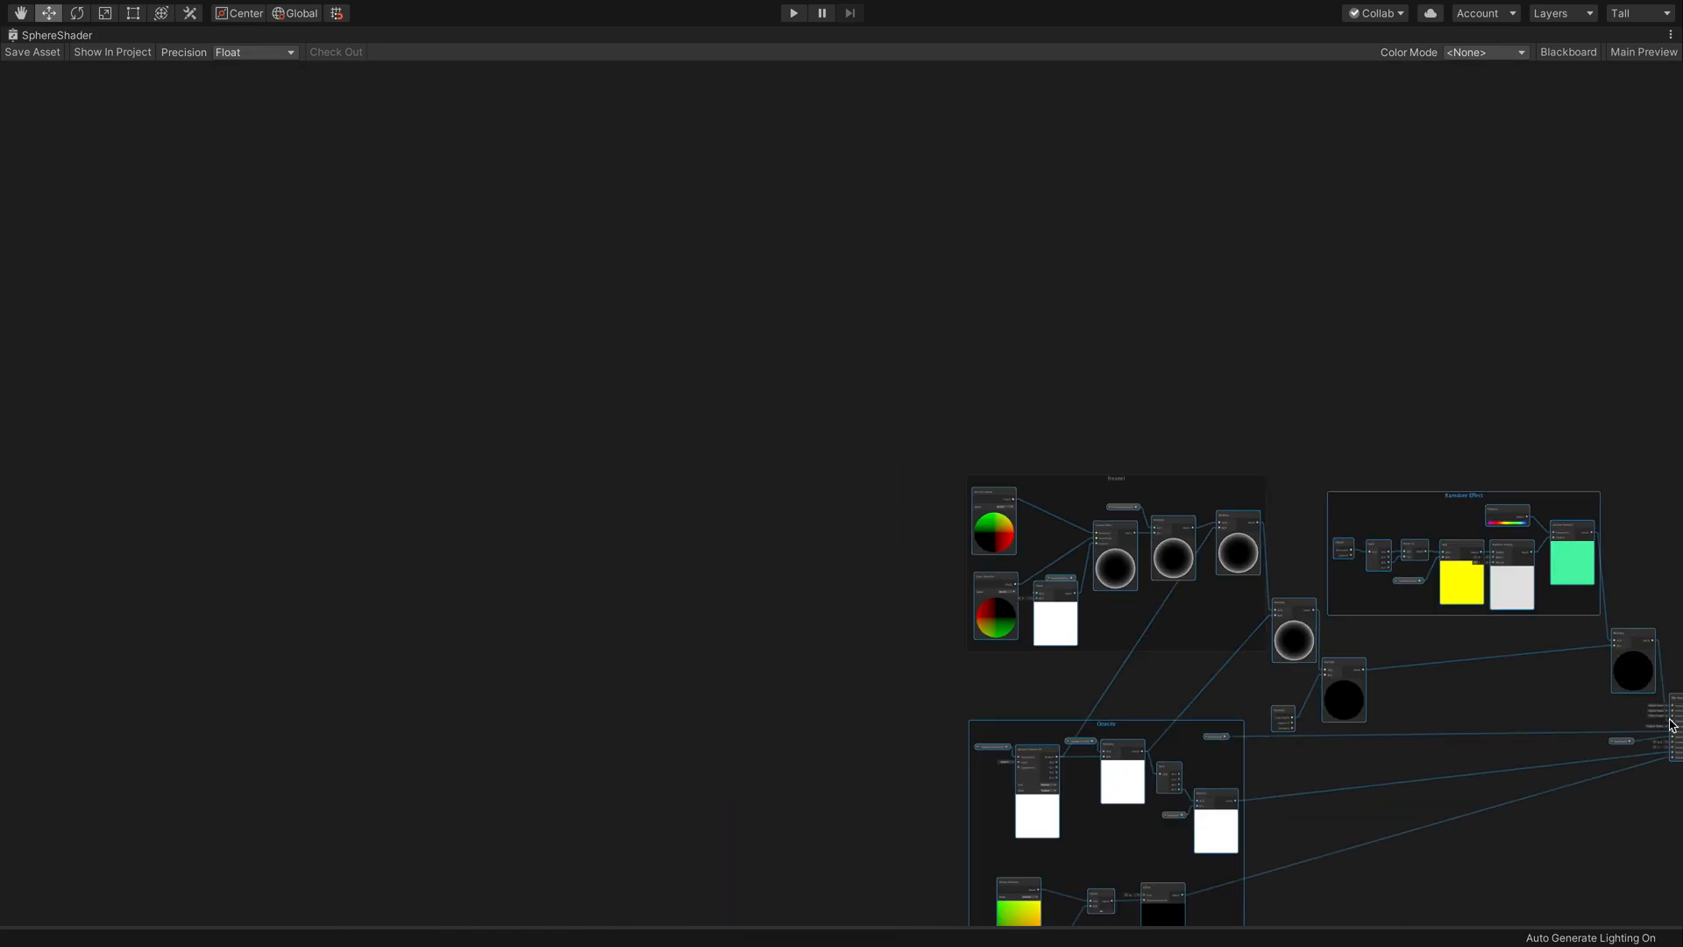
middle_click_drag(1482, 653, 1109, 540)
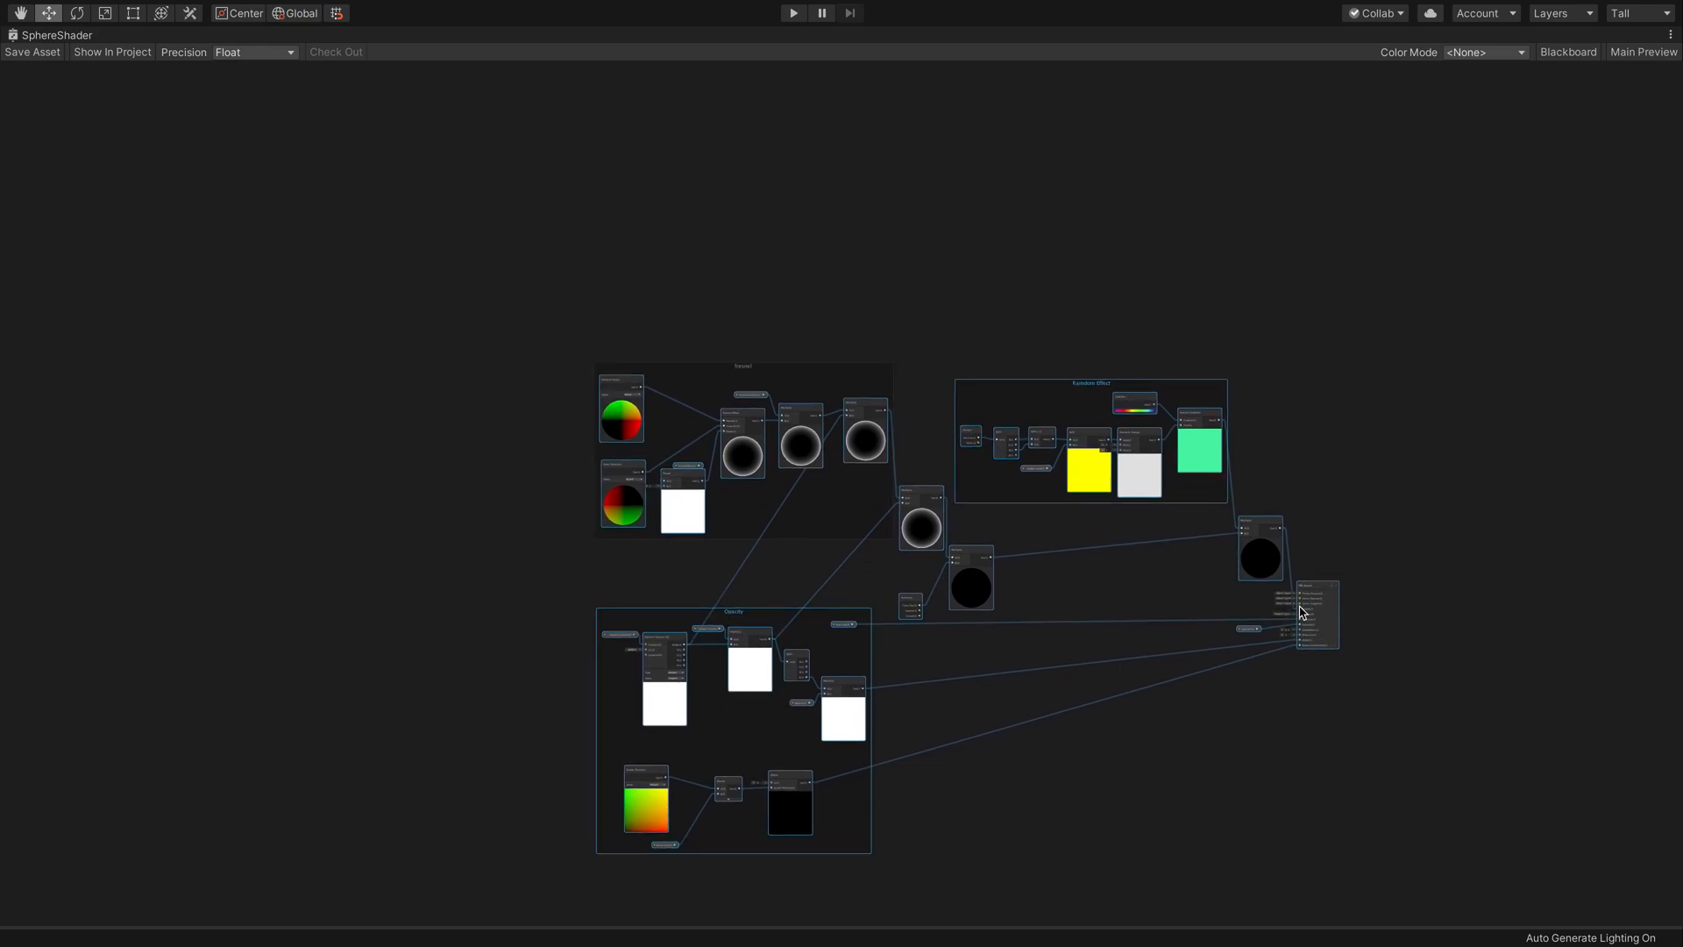
scroll(1301, 612, "up", 10)
scroll(1302, 612, "down", 8)
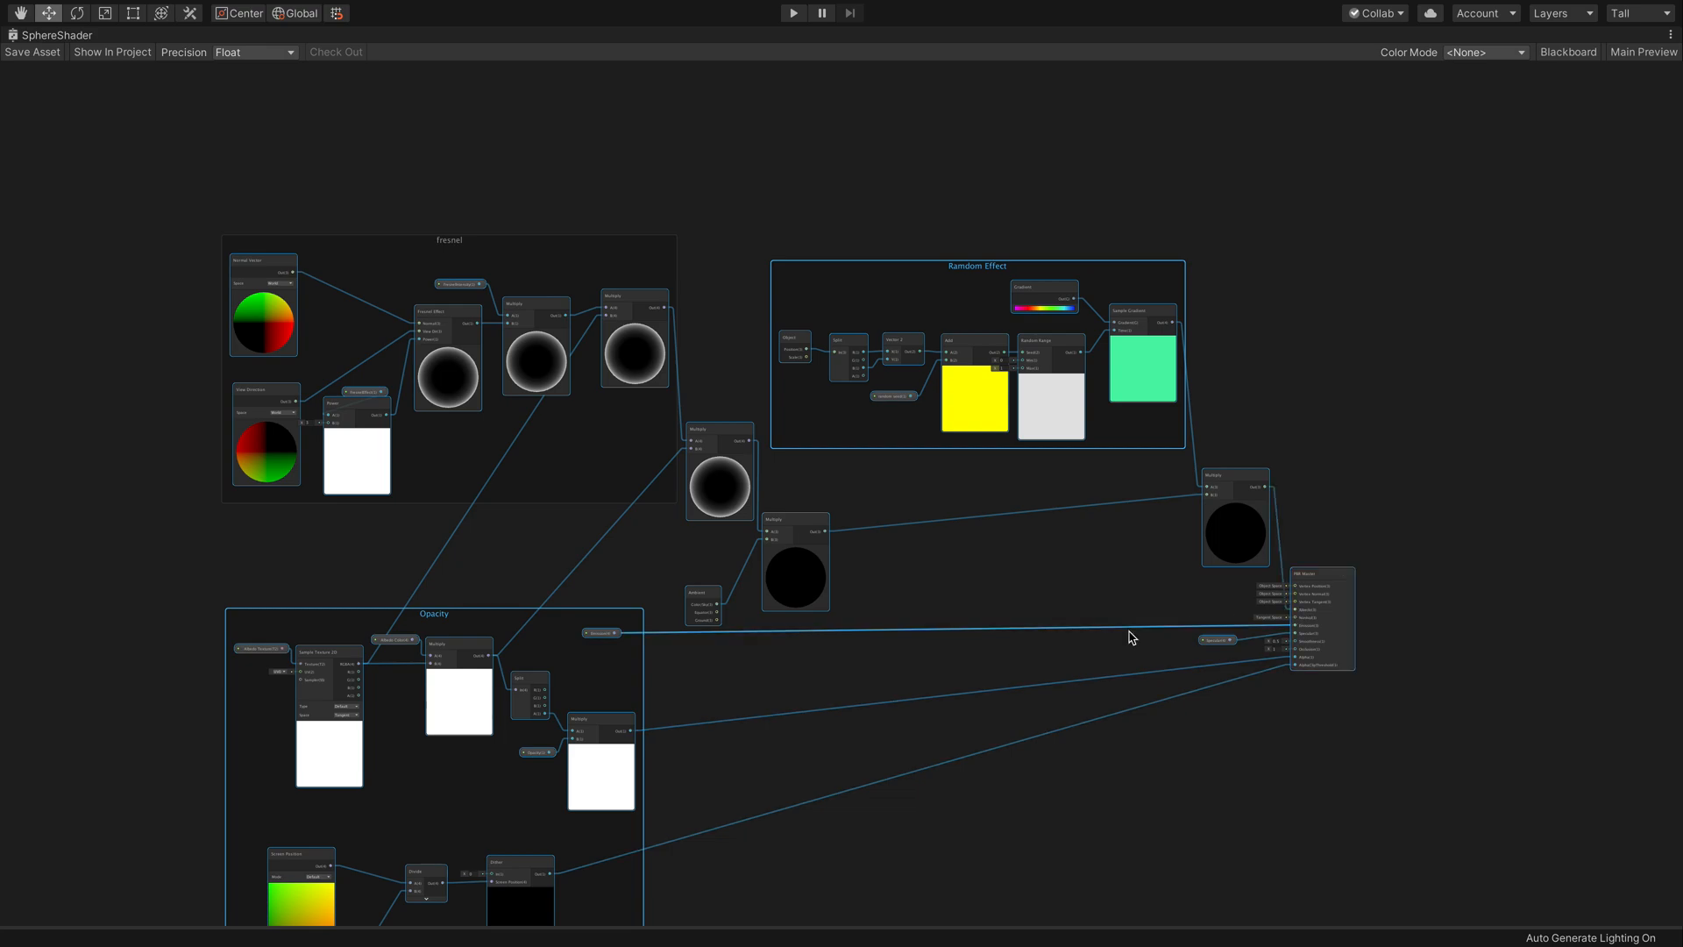
scroll(1342, 627, "down", 10)
scroll(1343, 628, "up", 10)
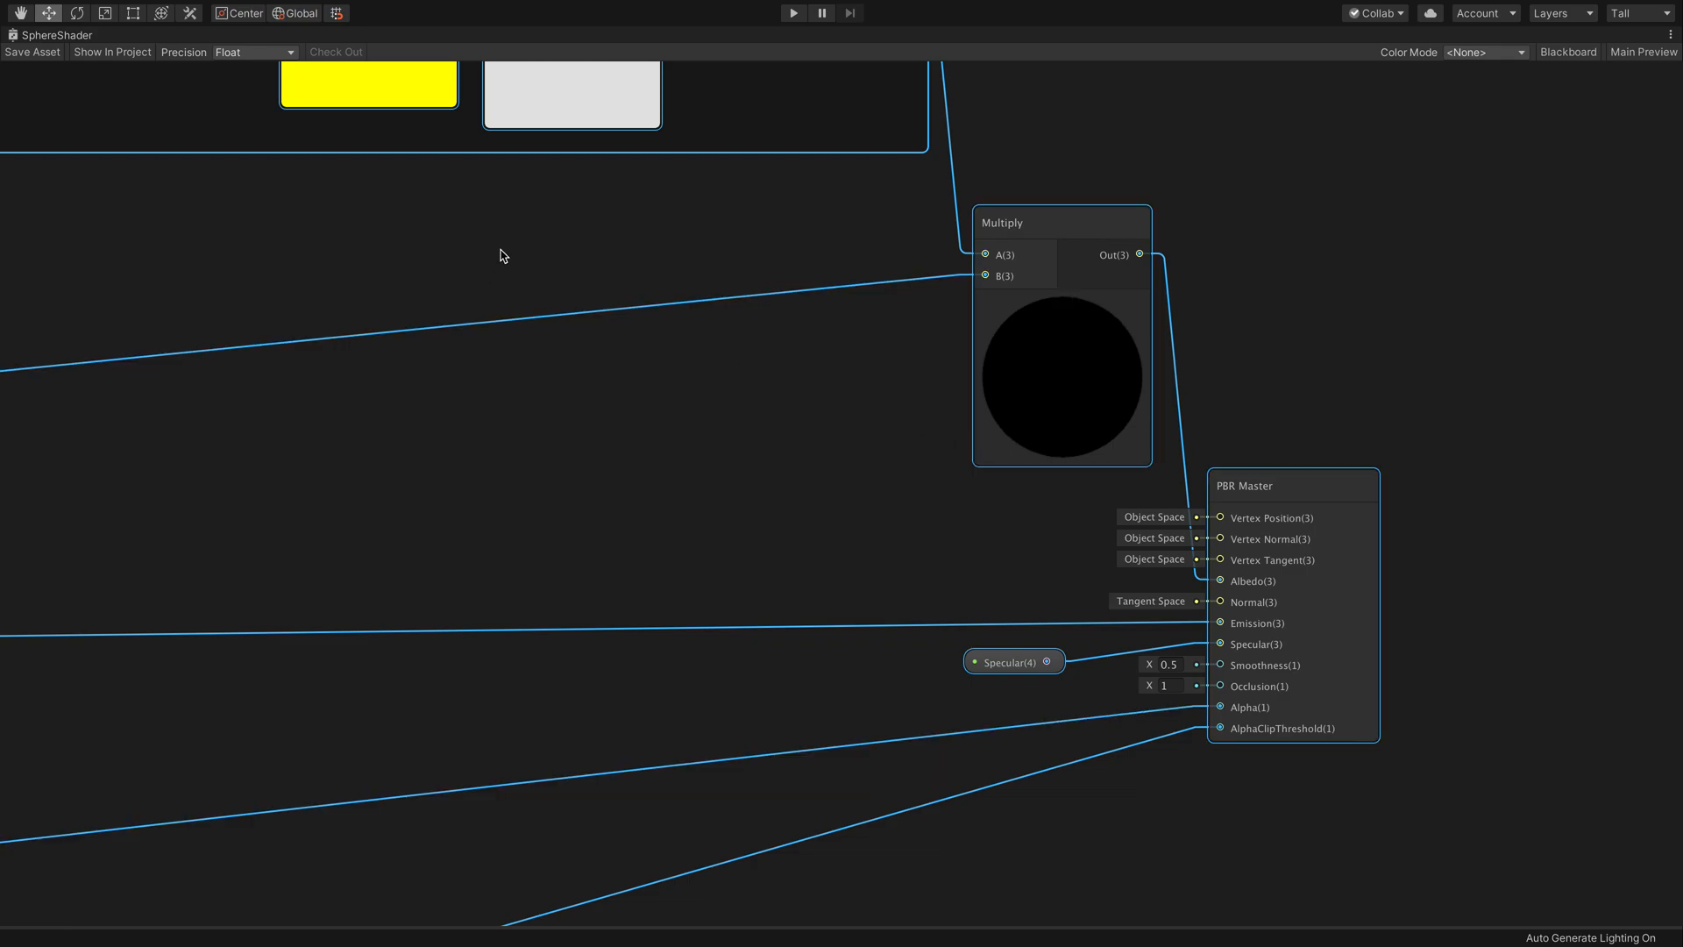
scroll(502, 254, "down", 8)
middle_click_drag(481, 198, 554, 377)
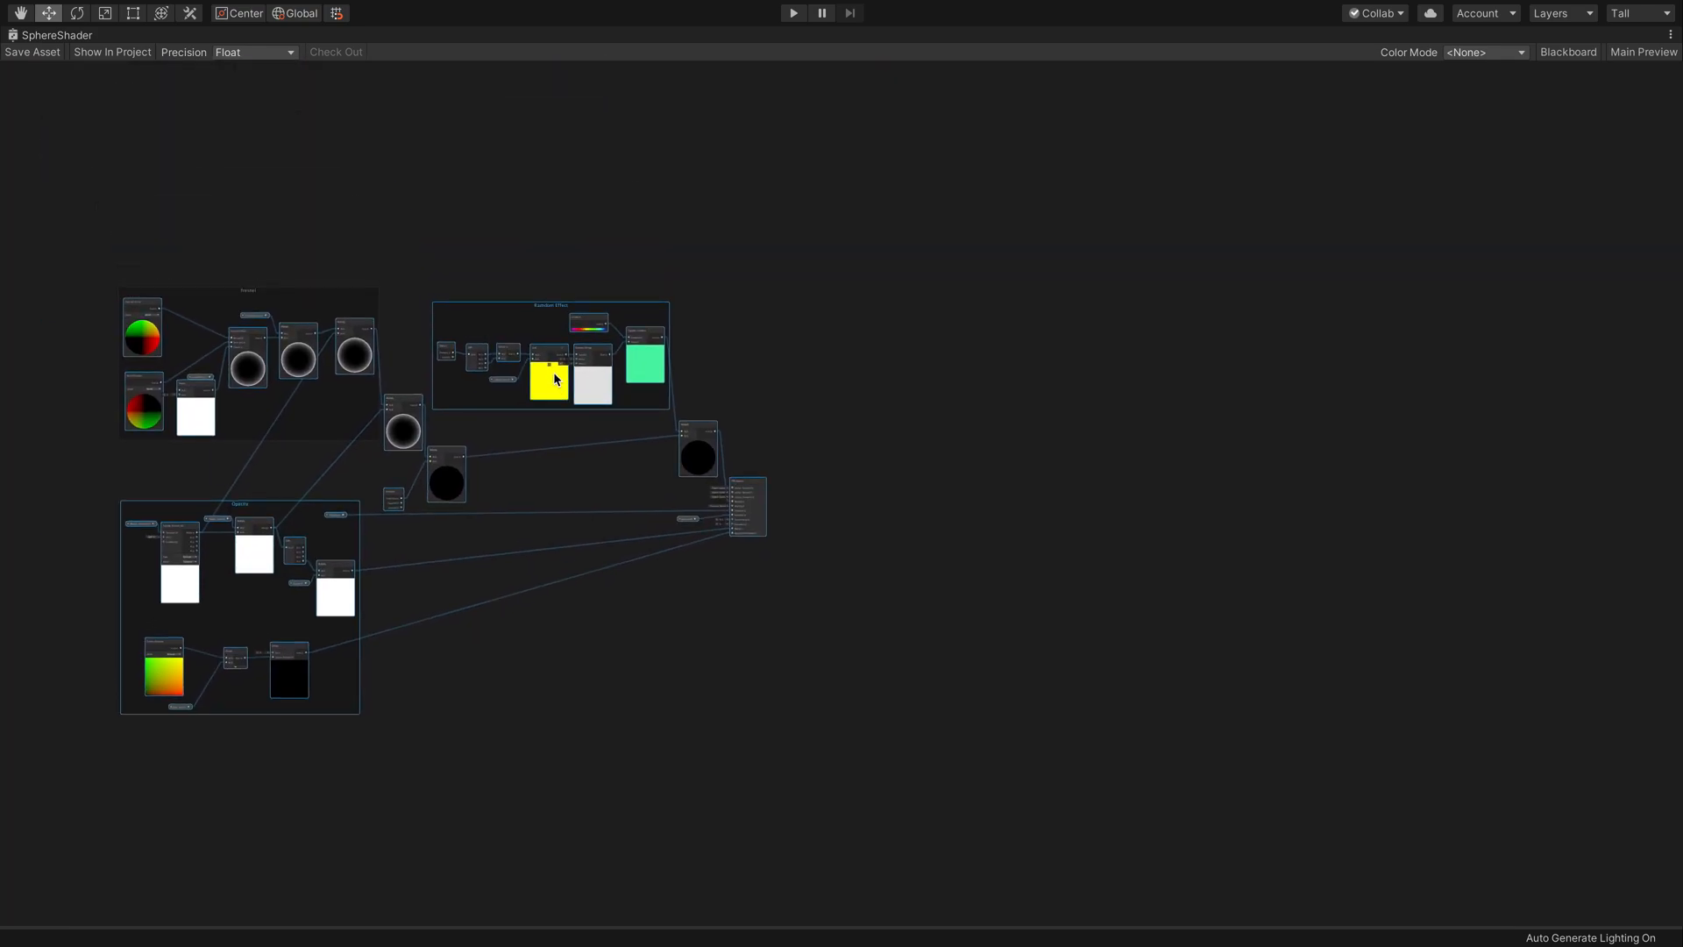
scroll(554, 372, "up", 10)
scroll(554, 372, "down", 2)
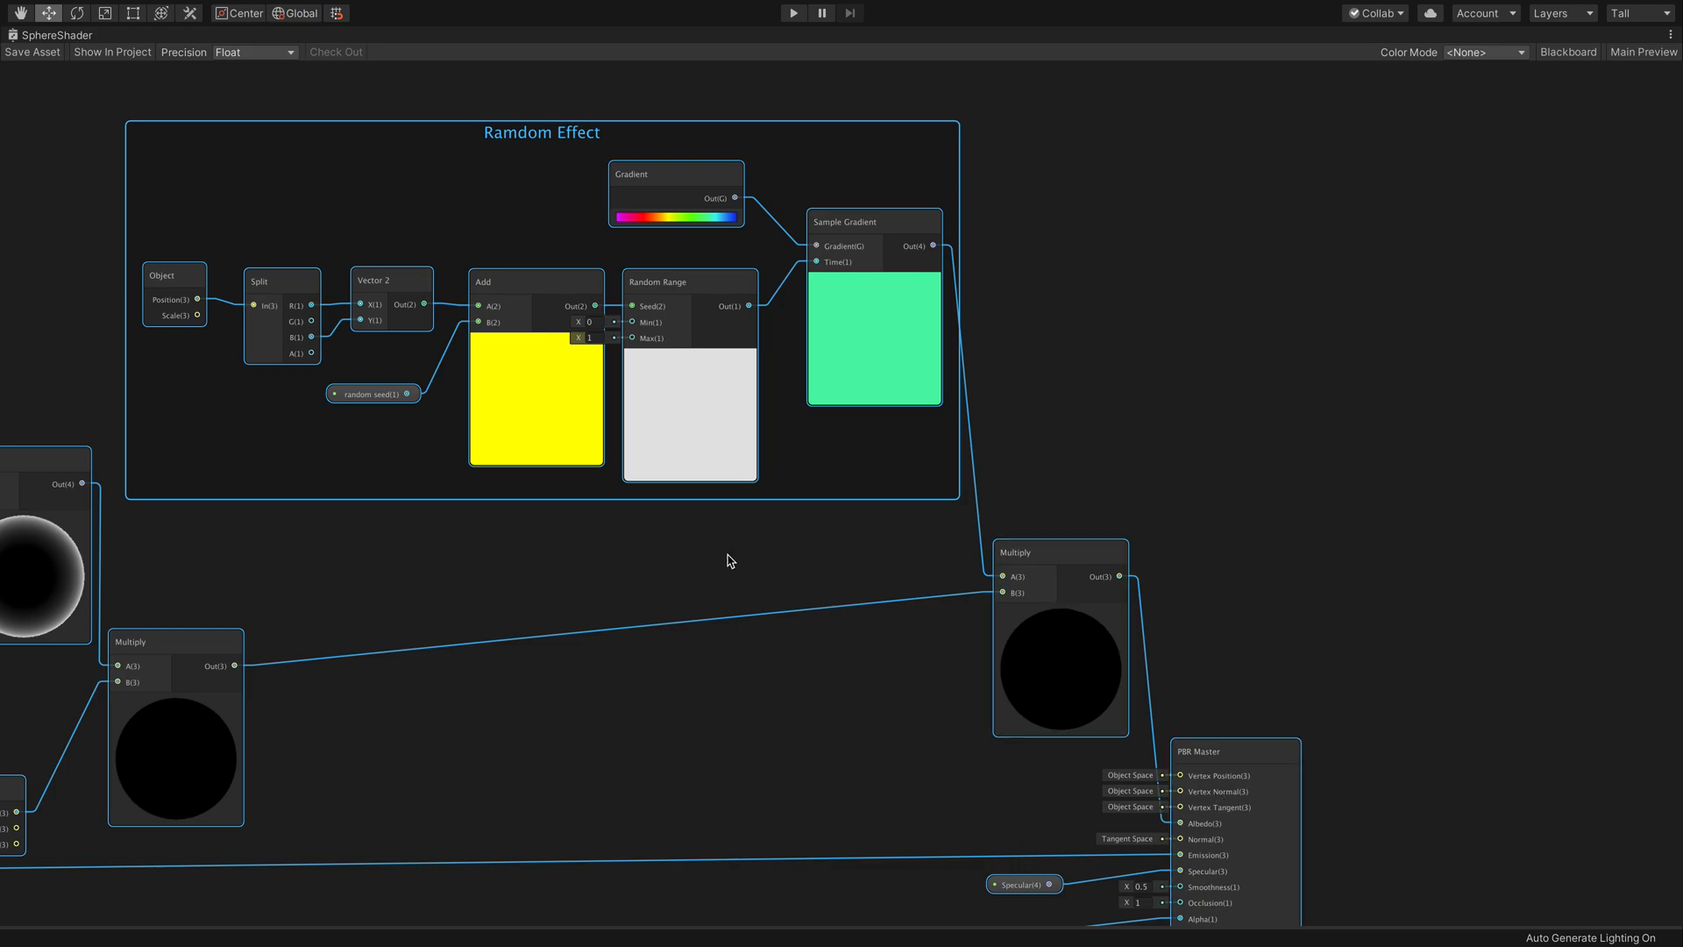
- Restore the graph window to the normal editor layout and select the Shader Graphs_SphereShader material in the project's Shaders folder
right_click(467, 44)
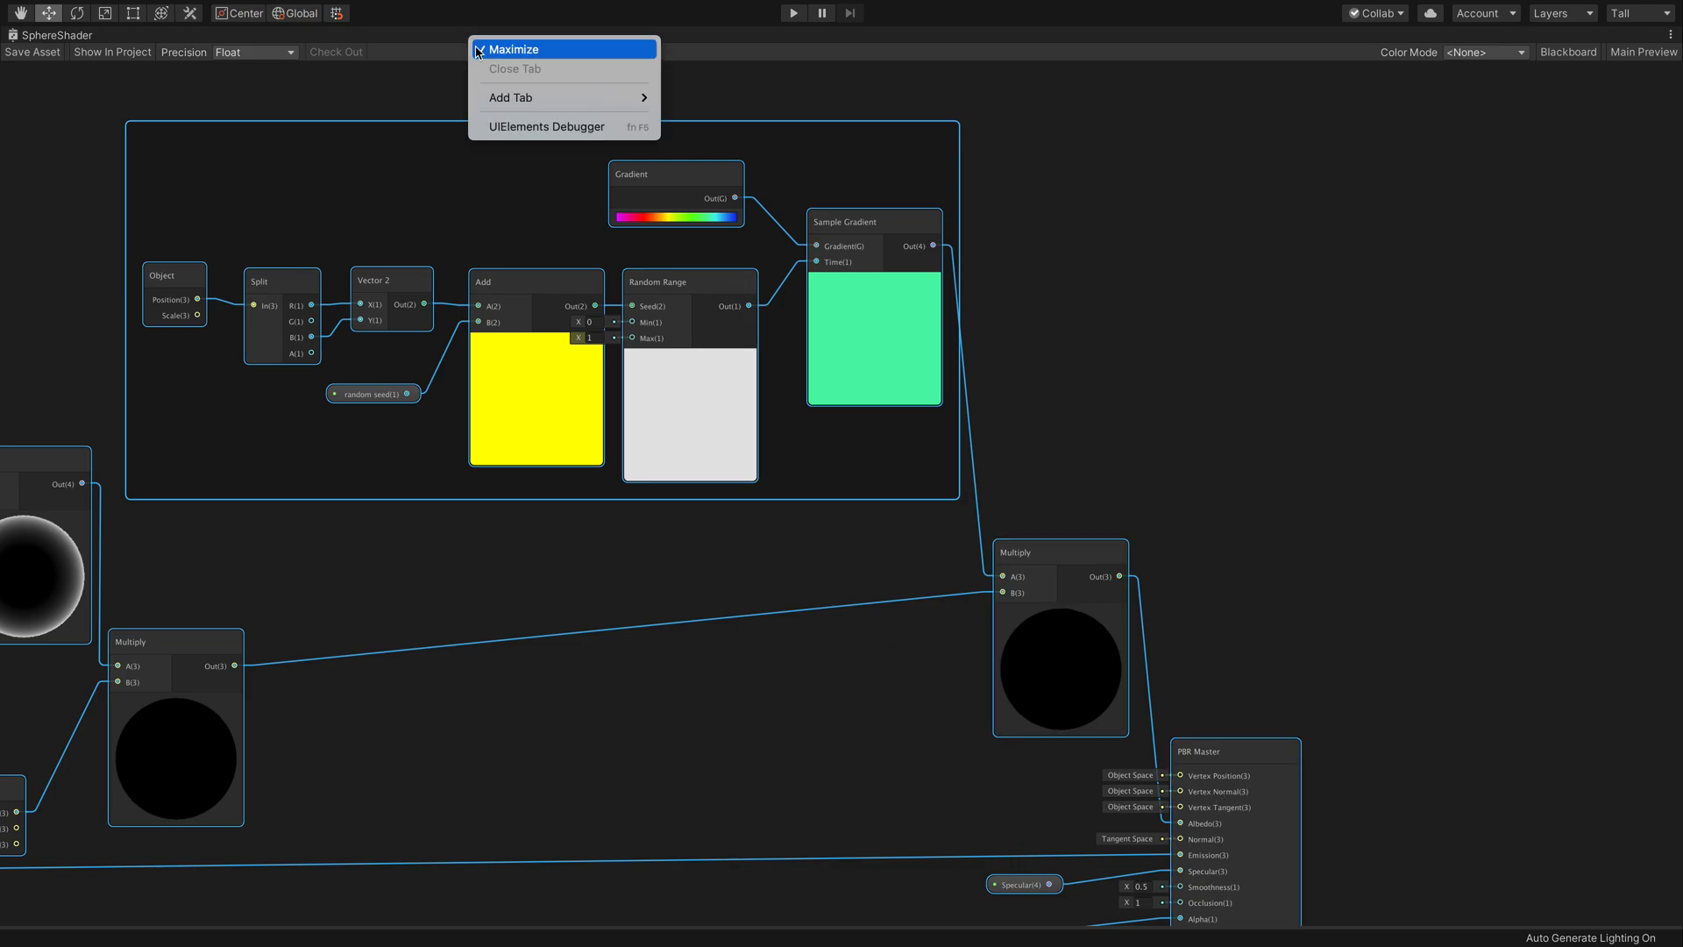
left_click(476, 48)
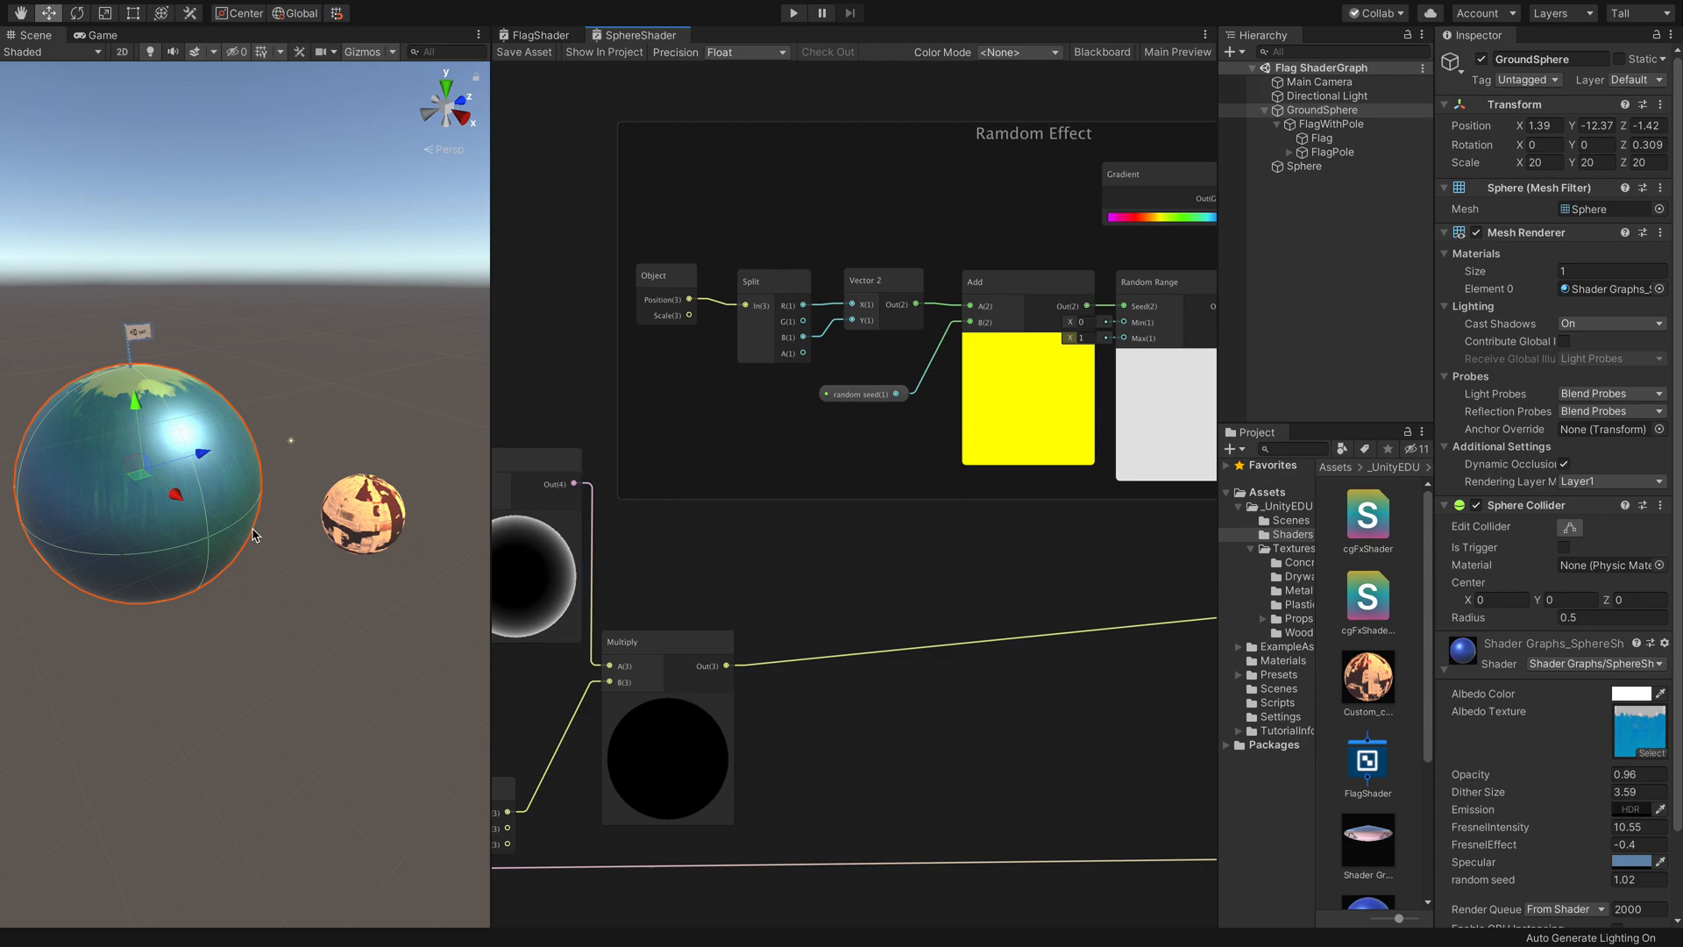
scroll(1356, 701, "down", 3)
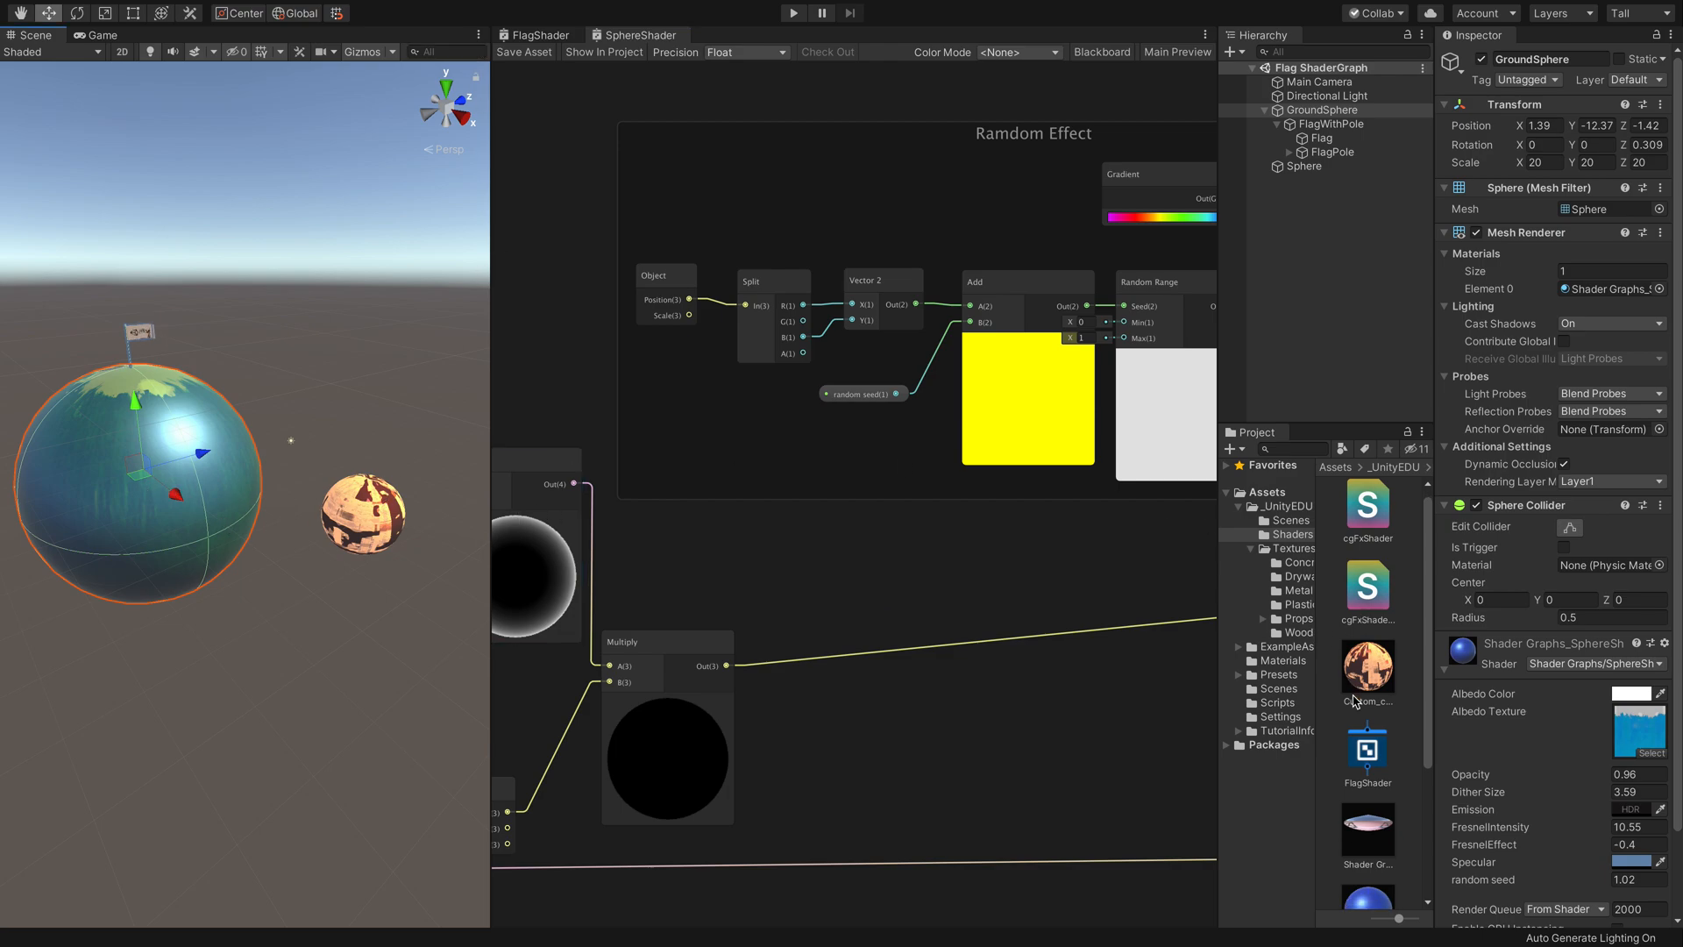
left_click(1367, 815)
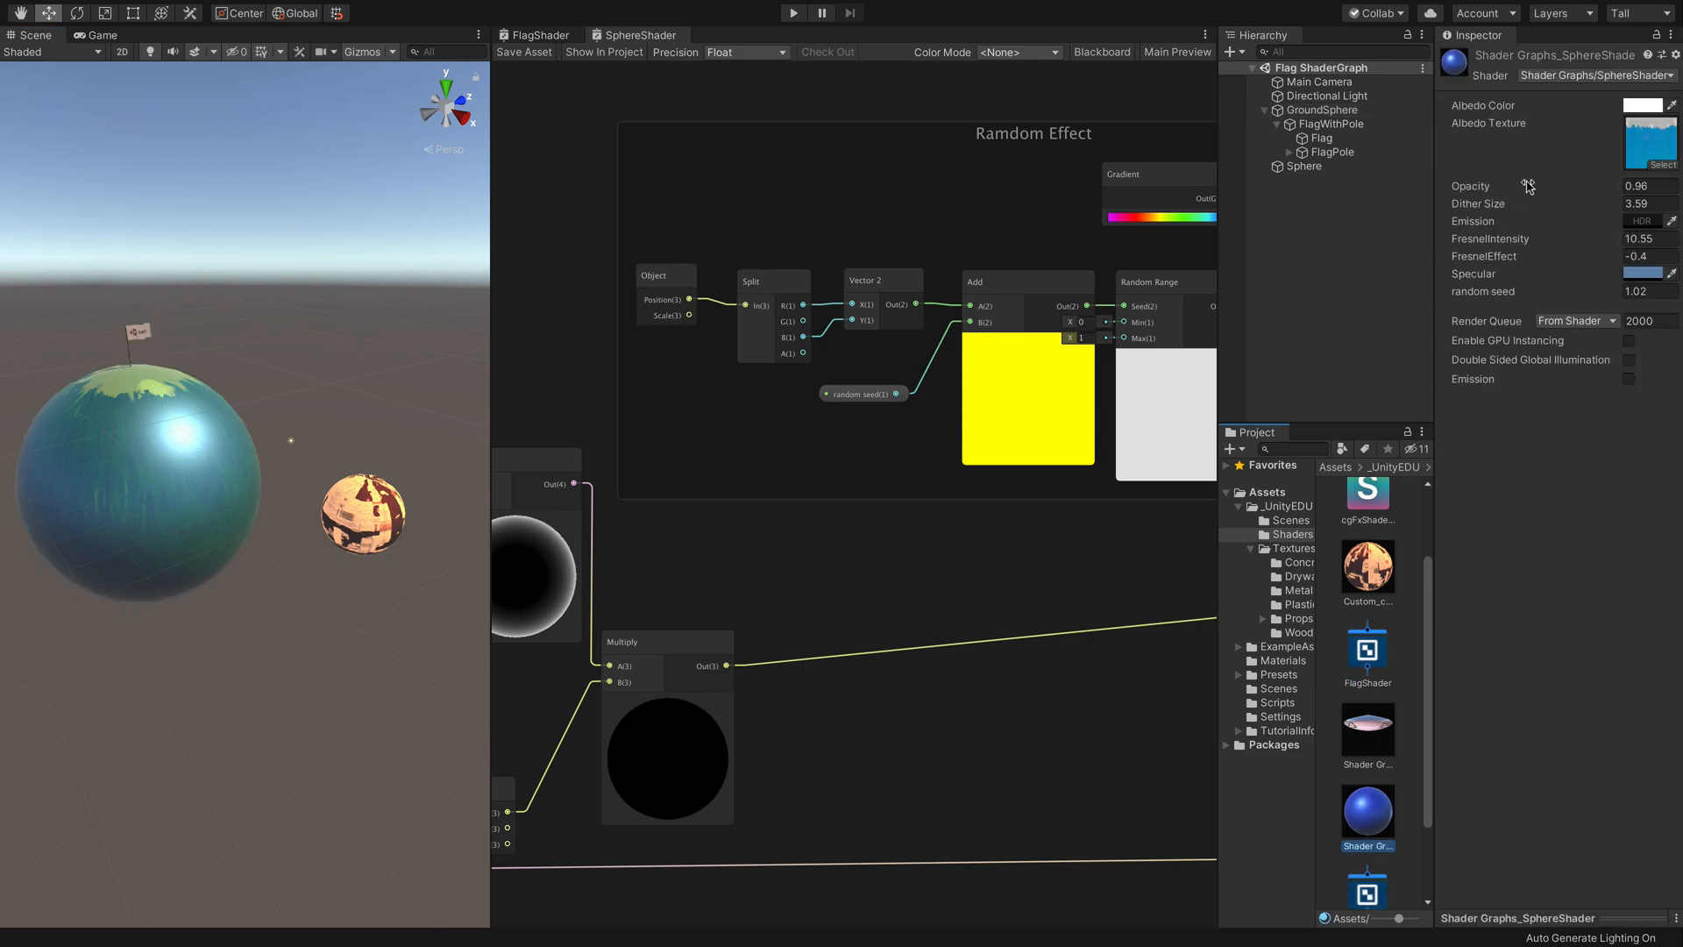
- Set the sphere material's Opacity to -0.16, Dither Size to 0.15 and Emission colour to black (RGB 0, 0, 0)
mouse_move(1528, 186)
left_mouse_down()
mouse_move(1508, 202)
mouse_move(1553, 206)
mouse_move(1480, 207)
mouse_move(1542, 190)
mouse_move(1526, 192)
mouse_move(1549, 200)
mouse_move(1536, 216)
mouse_move(1561, 188)
mouse_move(1541, 192)
mouse_move(1559, 204)
mouse_move(1557, 189)
mouse_move(1520, 193)
mouse_move(1552, 194)
left_mouse_up()
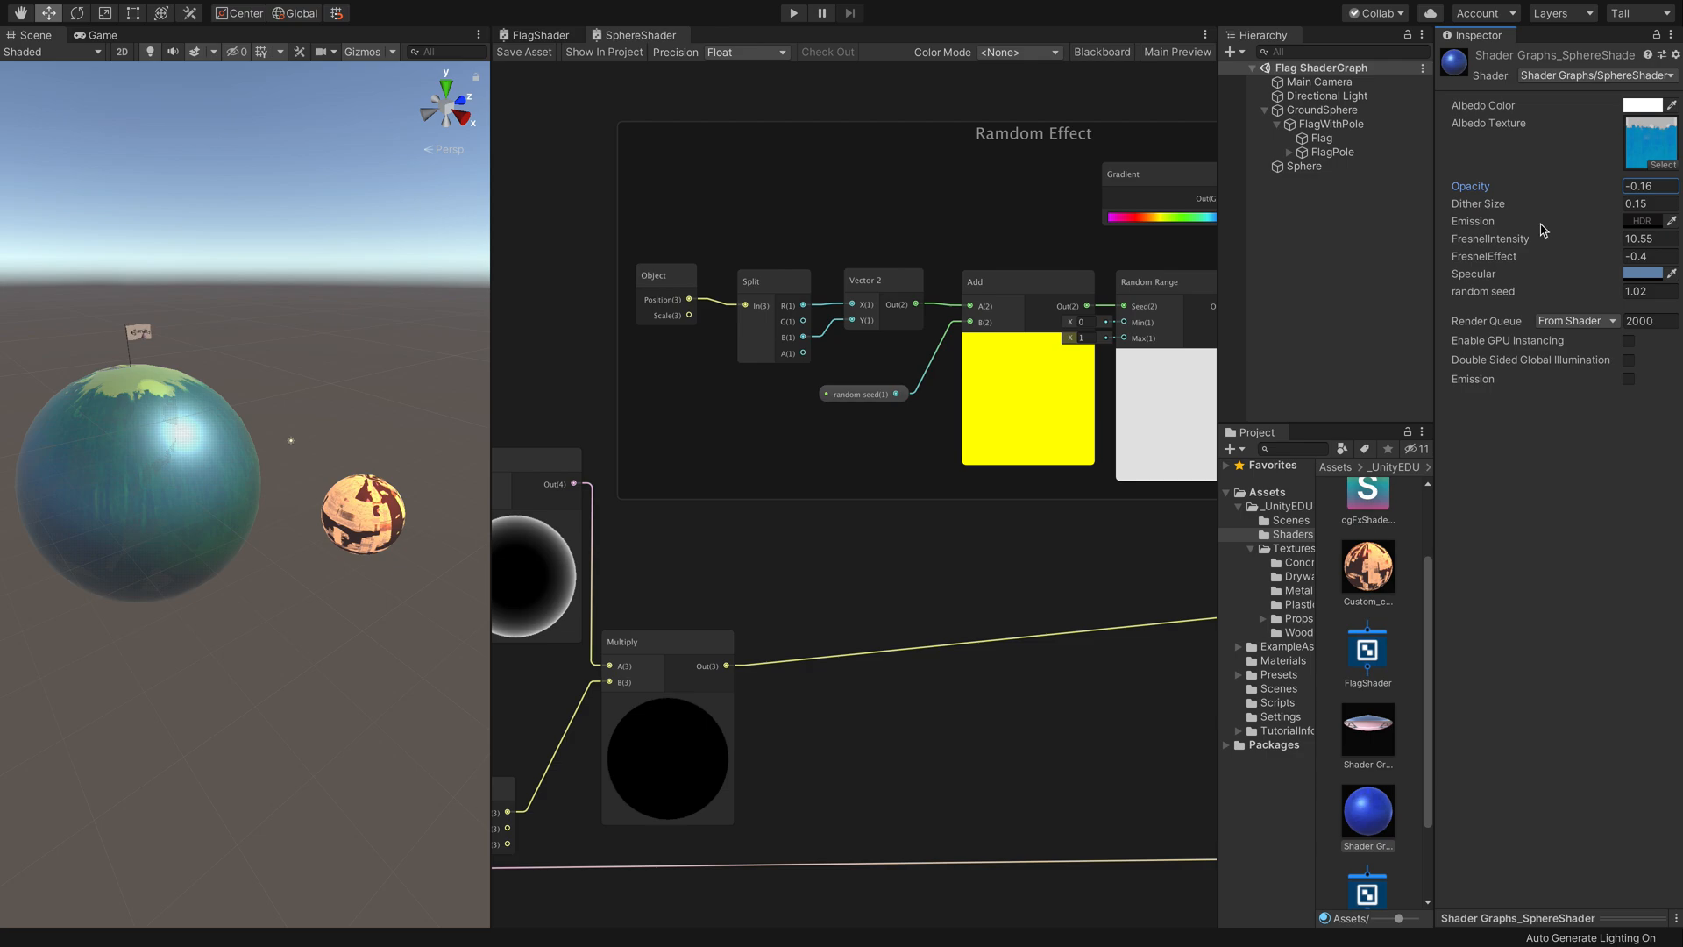
left_click(1501, 227)
left_click(1642, 221)
left_click_drag(557, 348, 517, 359)
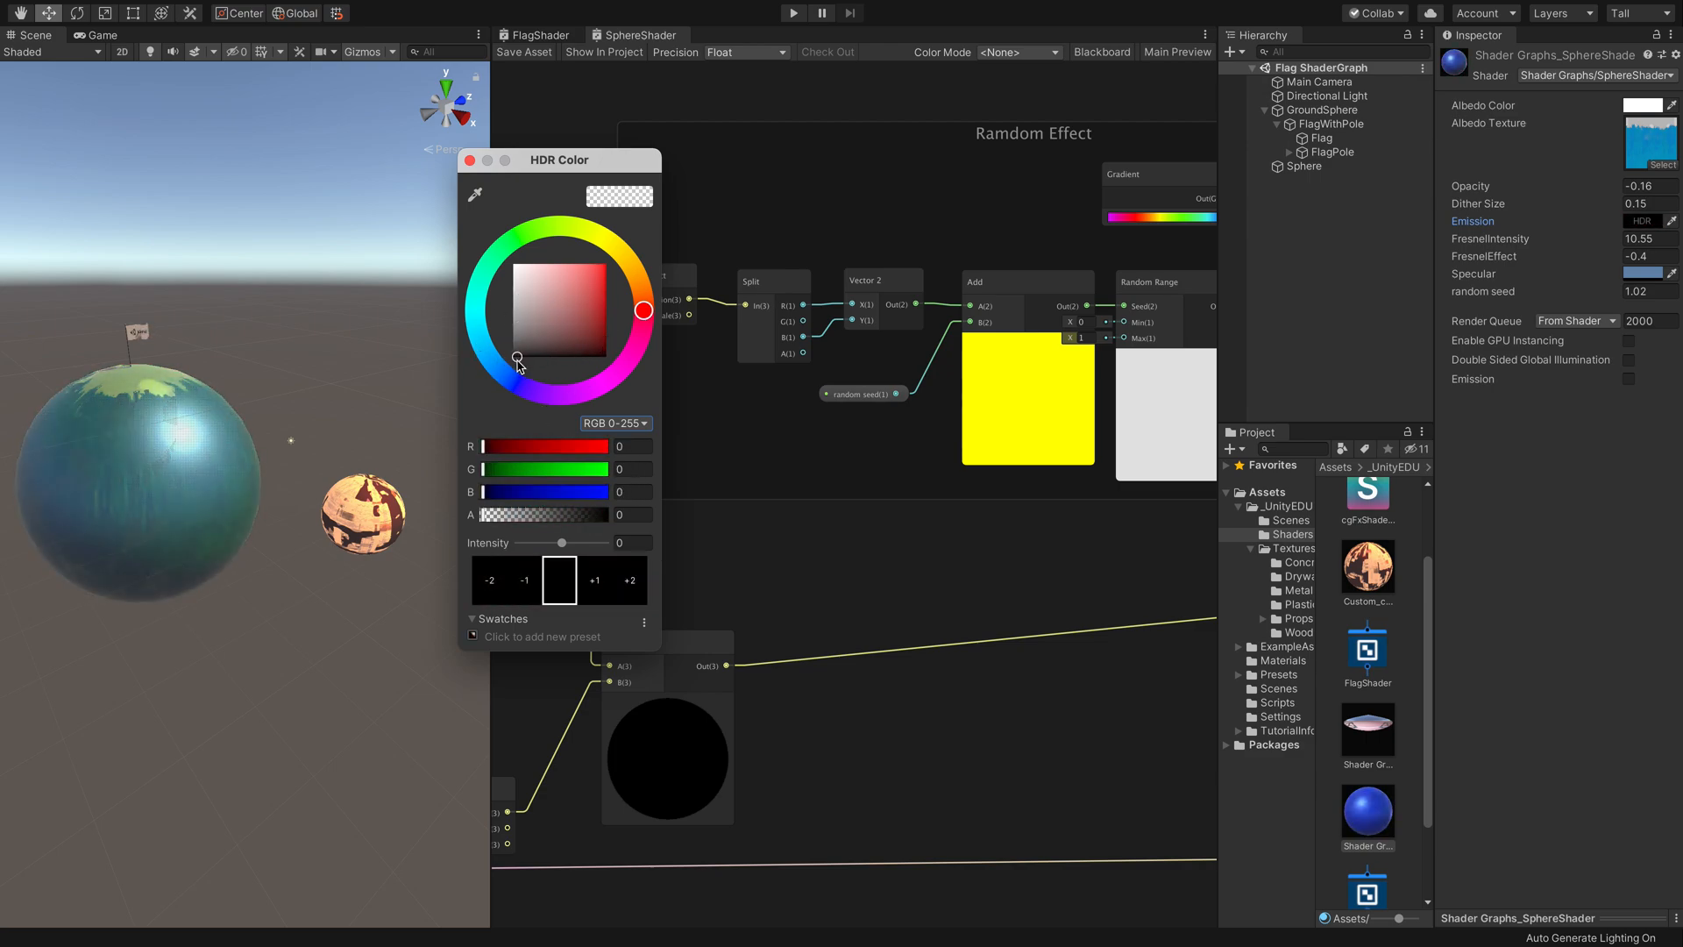
left_click(471, 160)
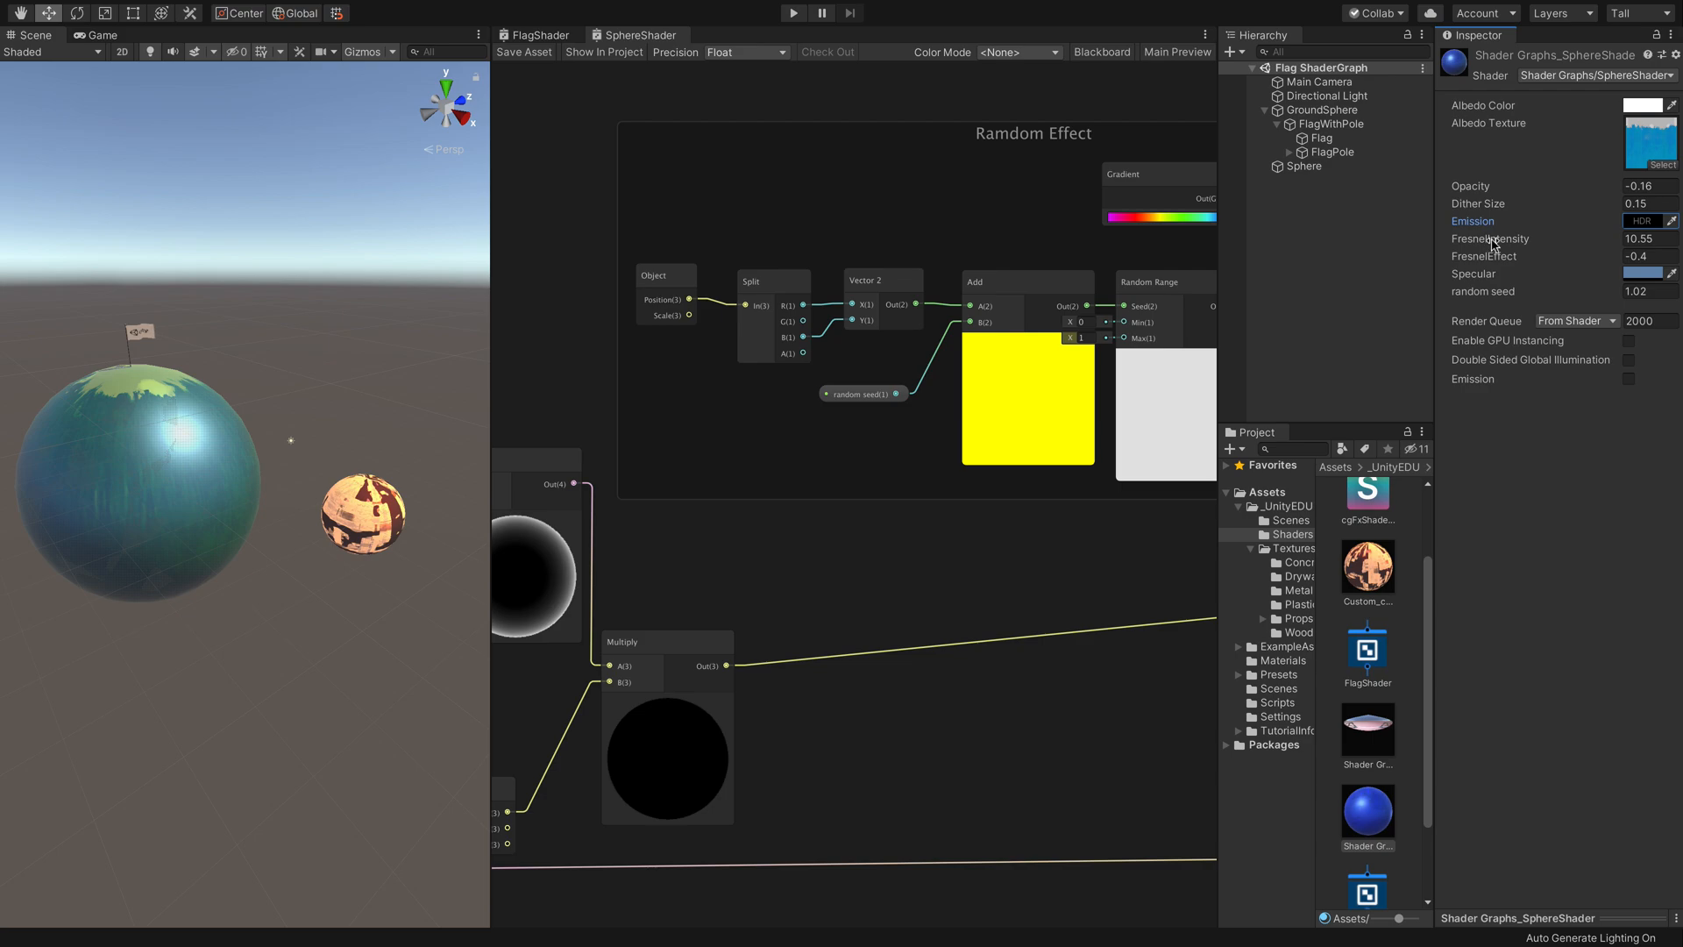
- Set the sphere material's FresnelIntensity to 9.24 and FresnelEffect to 1.05
mouse_move(1519, 245)
left_mouse_down()
mouse_move(1570, 245)
mouse_move(1368, 254)
mouse_move(1515, 285)
mouse_move(1364, 238)
mouse_move(1559, 237)
mouse_move(1476, 239)
mouse_move(1538, 237)
mouse_move(1520, 235)
mouse_move(1505, 275)
mouse_move(1565, 264)
mouse_move(1513, 274)
left_mouse_up()
mouse_move(1522, 258)
left_mouse_down()
mouse_move(1494, 263)
mouse_move(1518, 256)
left_mouse_up()
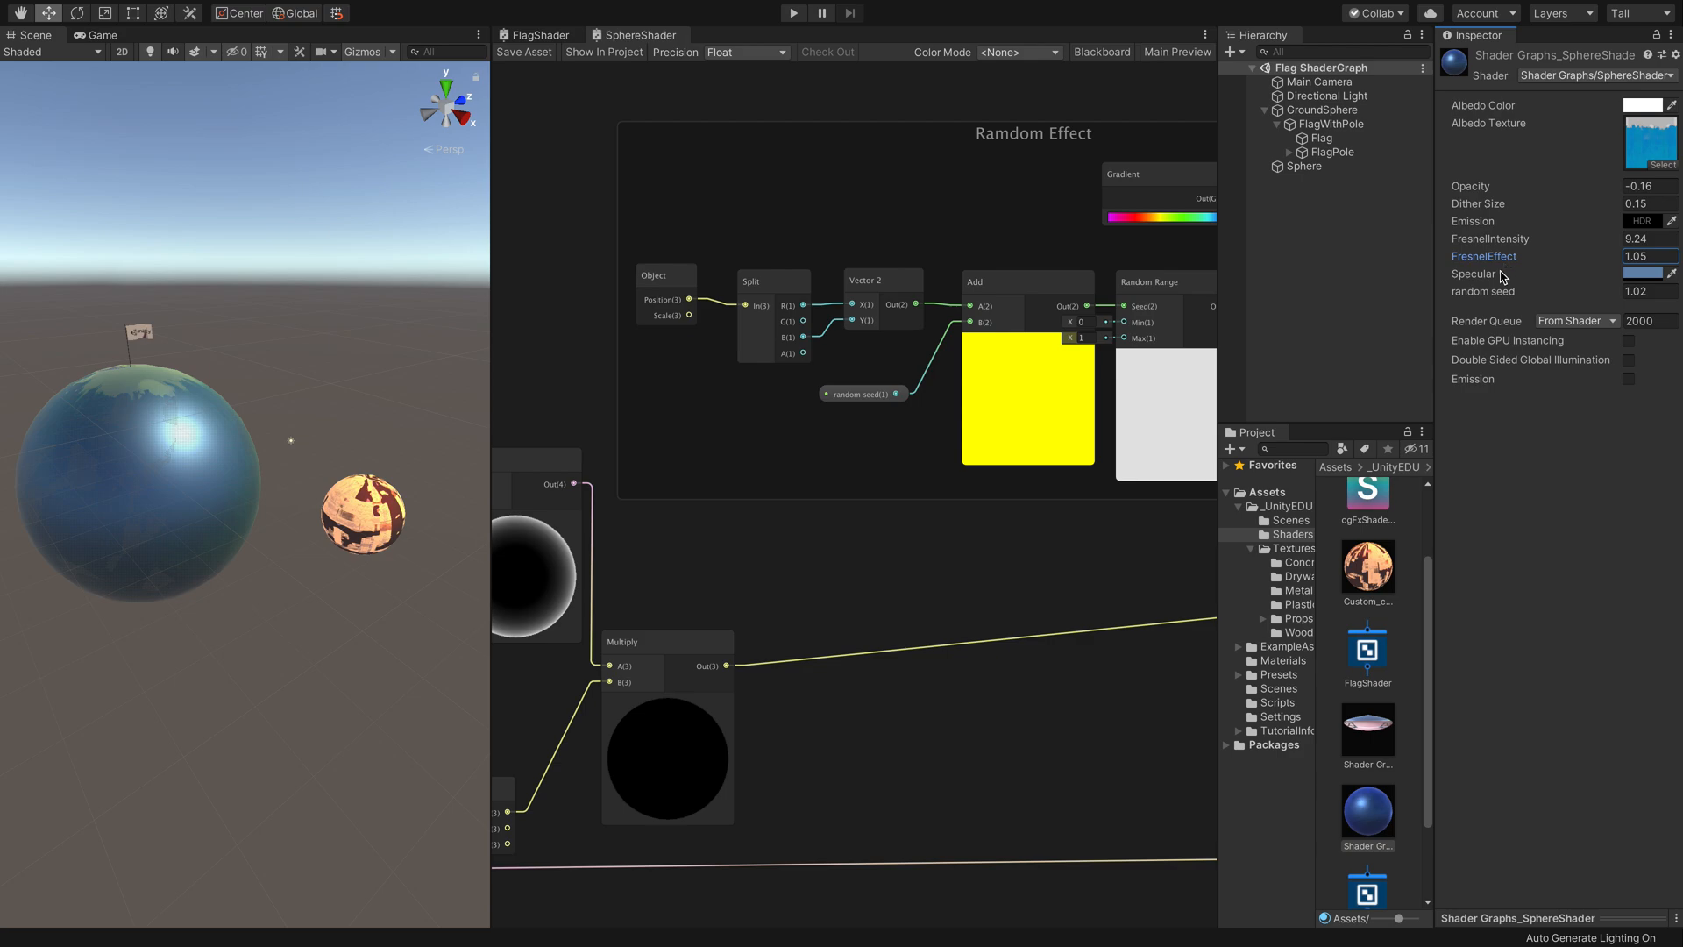
- Set the sphere material's Specular colour to 6184A9 and its random seed to 1.1
left_click(1637, 274)
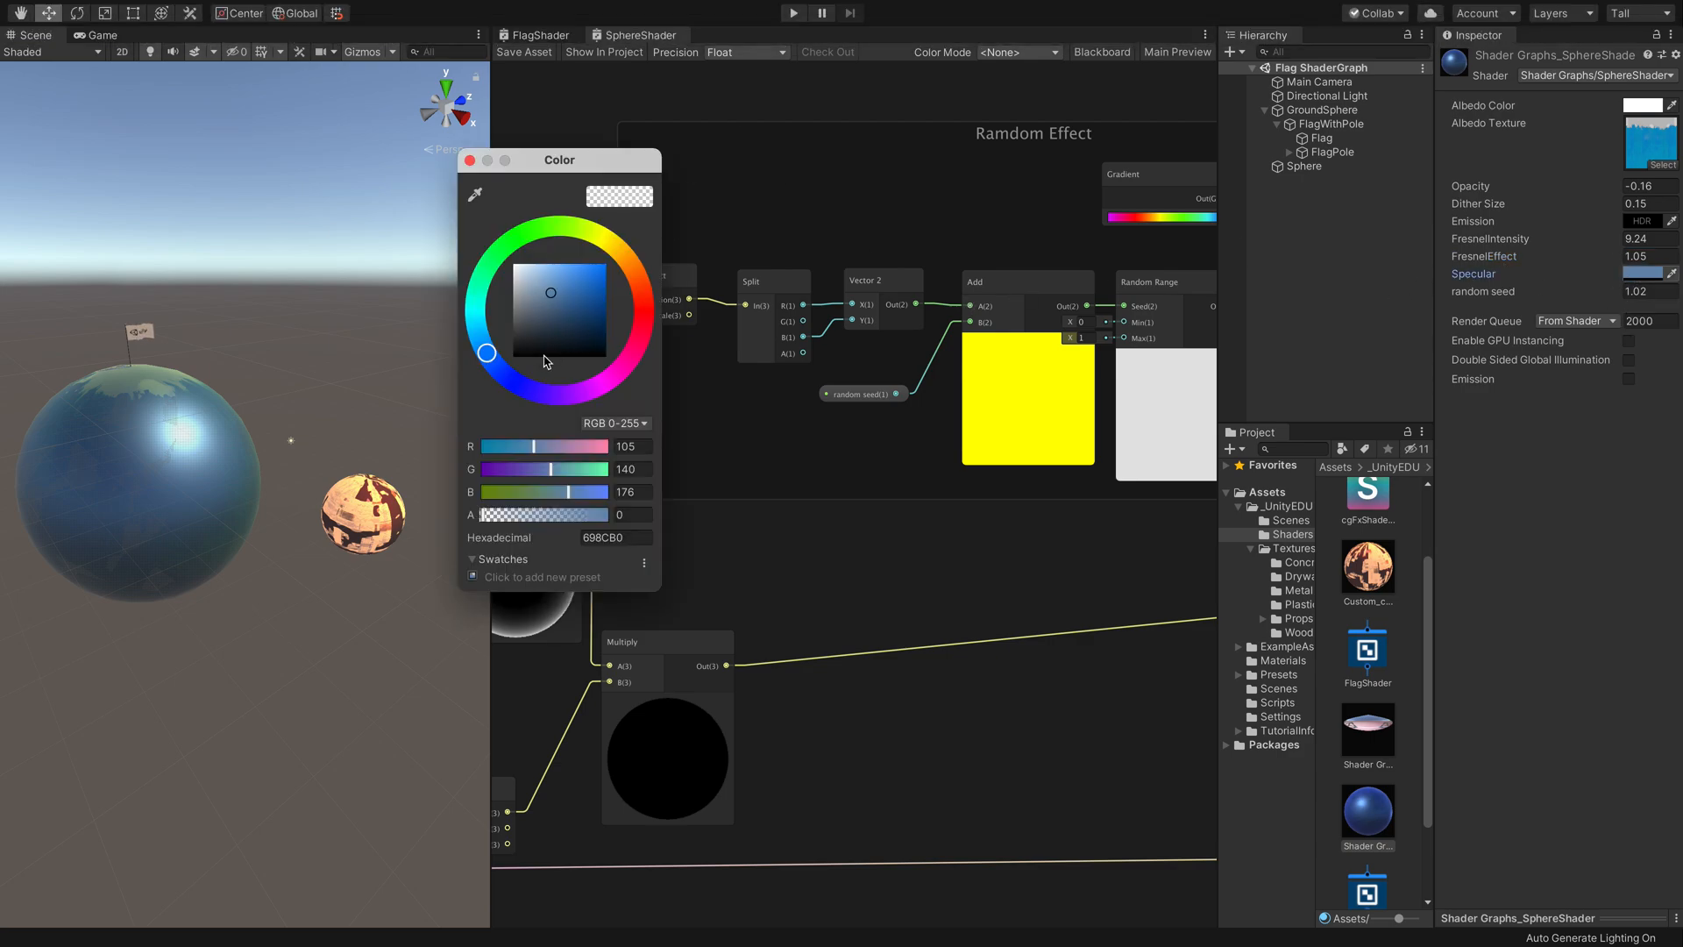
left_click_drag(553, 326, 503, 255)
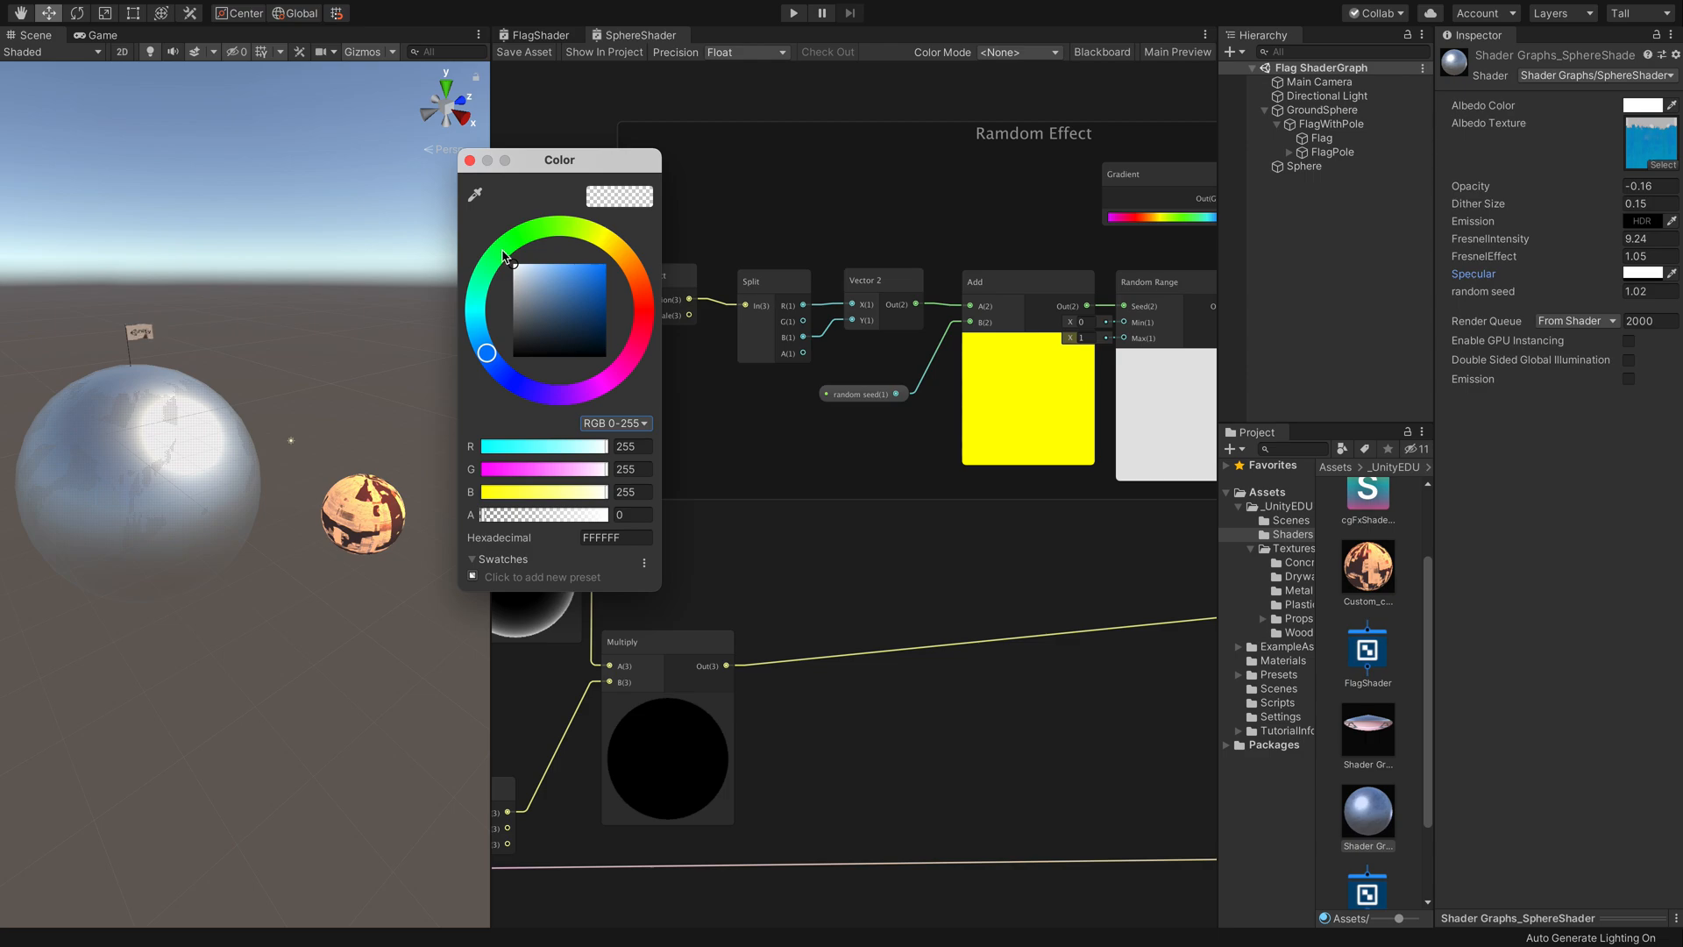
mouse_move(516, 271)
left_mouse_down()
mouse_move(561, 316)
mouse_move(594, 283)
mouse_move(554, 299)
left_mouse_up()
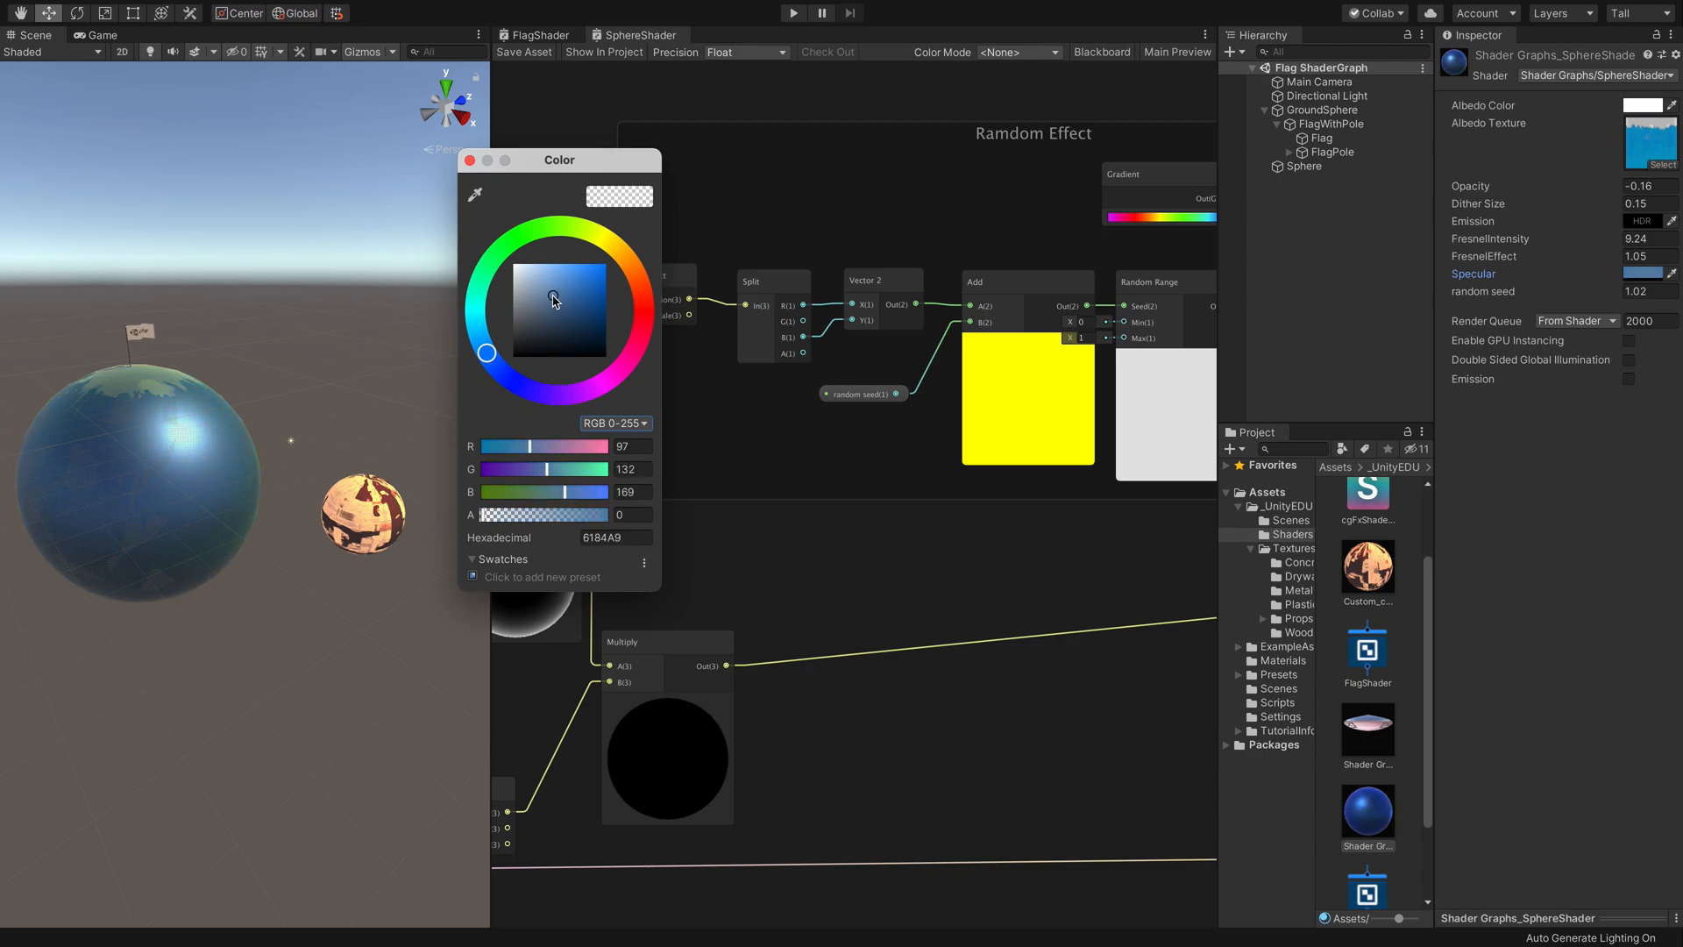
left_click(1501, 294)
mouse_move(1529, 296)
left_mouse_down()
mouse_move(1559, 298)
mouse_move(1520, 304)
mouse_move(1537, 300)
left_mouse_up()
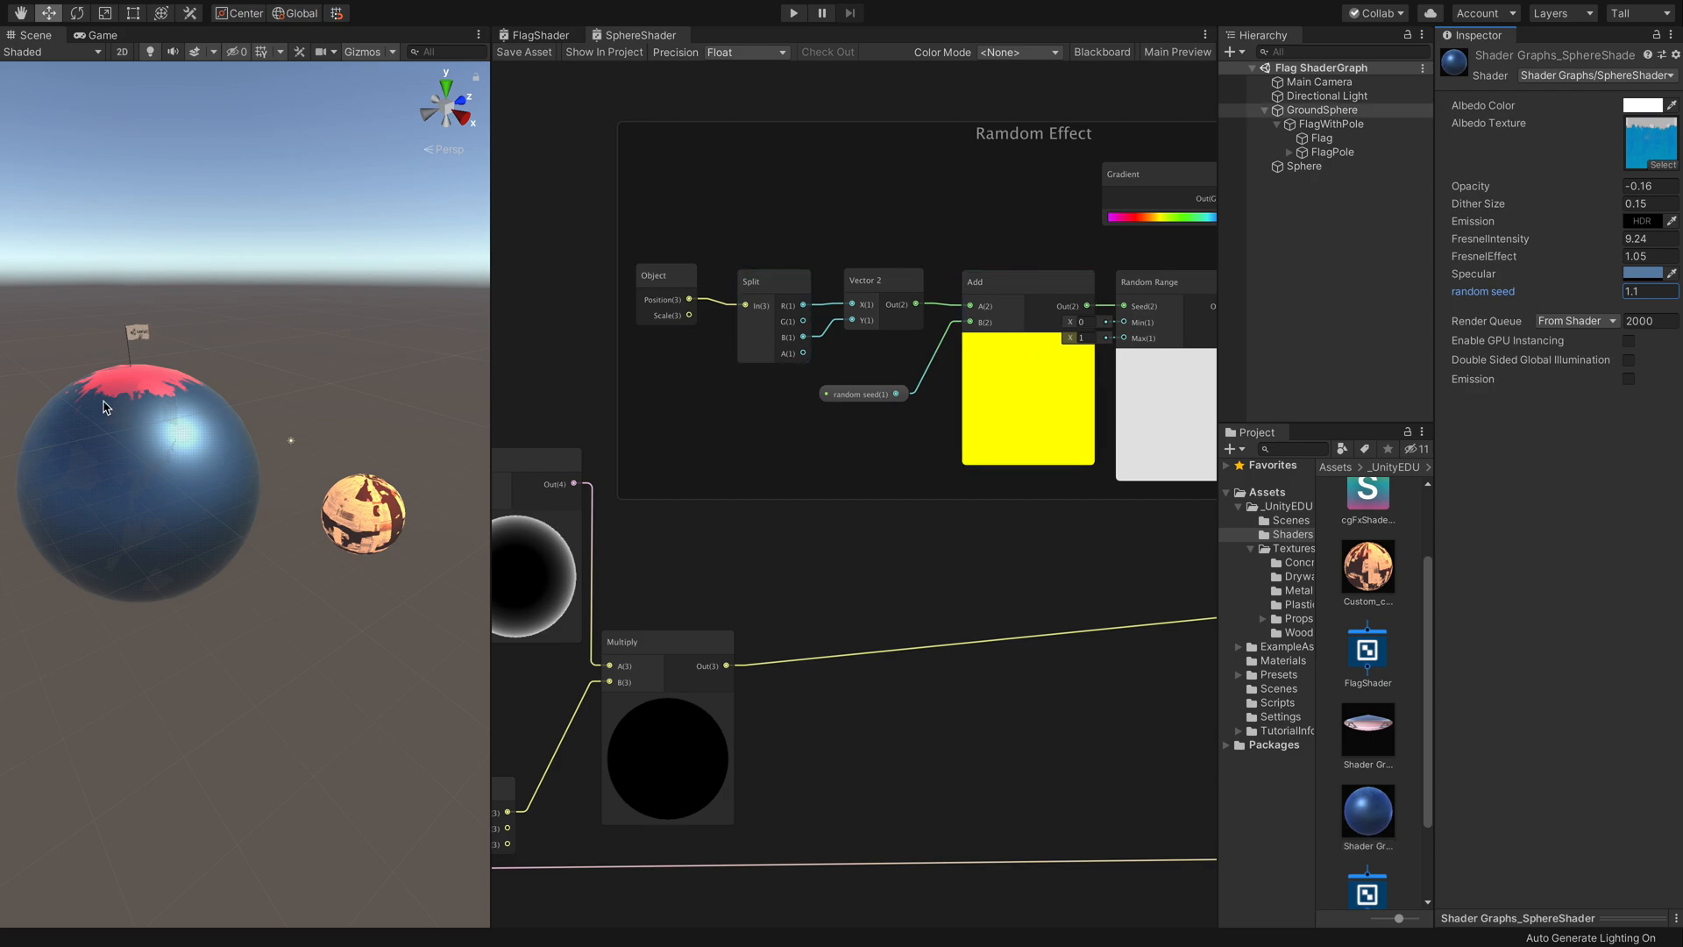
- Select the ground sphere in the scene and move it along the X axis to about 3.8
left_click(180, 522)
mouse_move(175, 498)
left_mouse_down()
mouse_move(229, 531)
mouse_move(185, 514)
left_mouse_up()
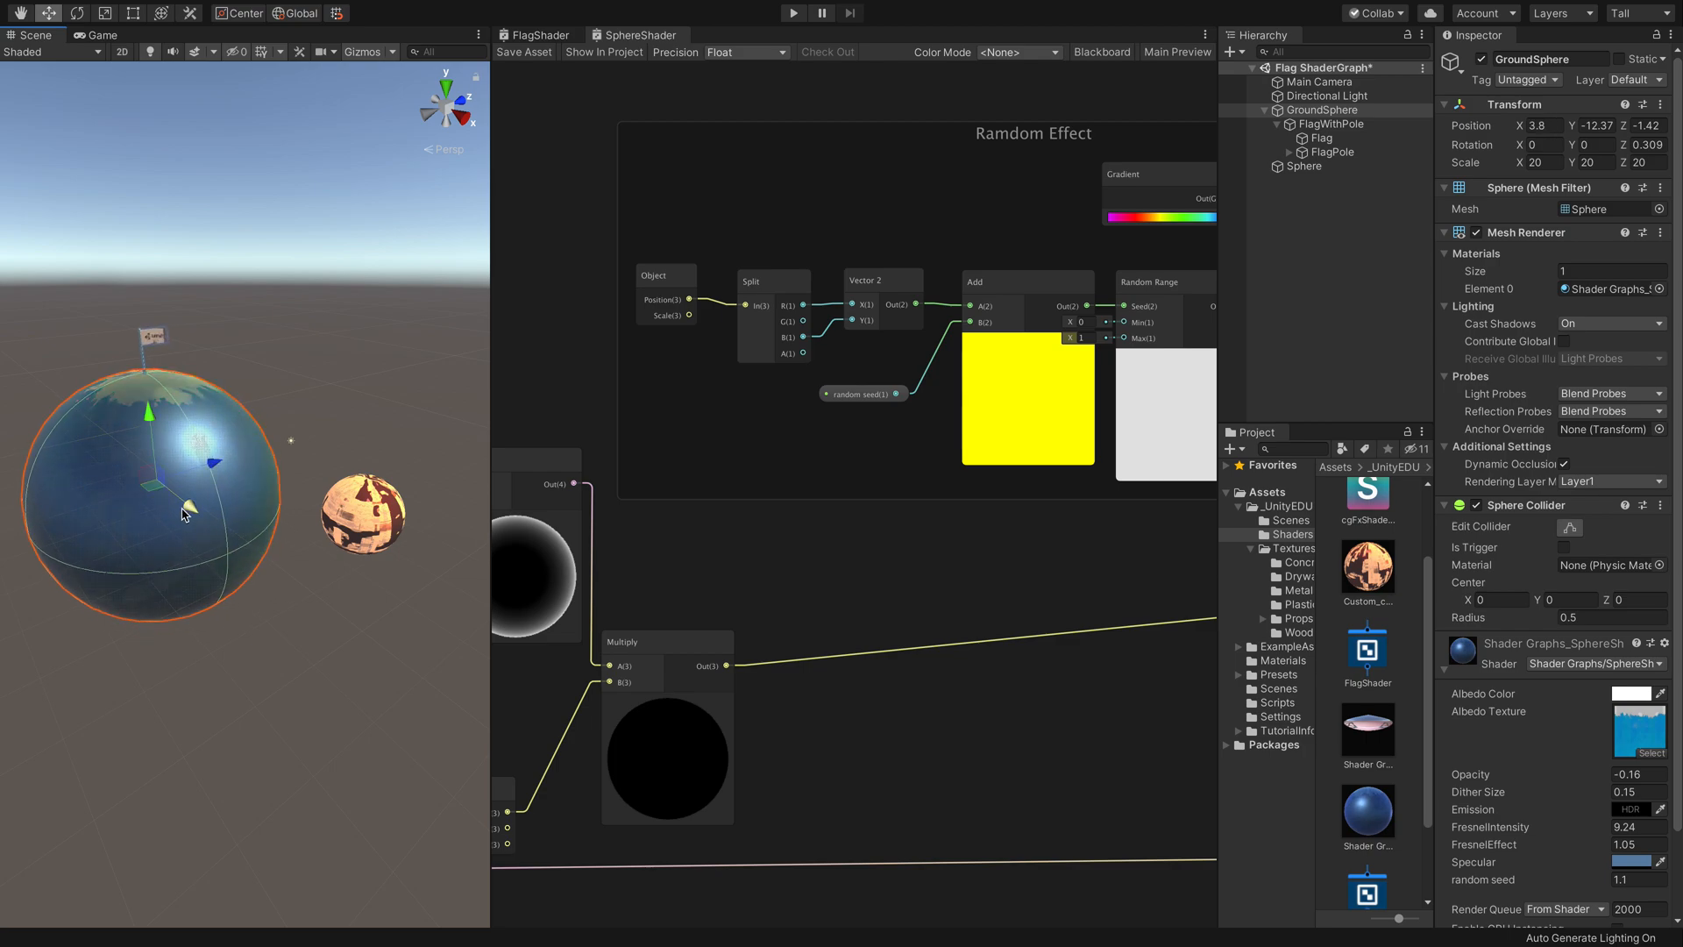
- Deselect the ground sphere and examine the waving flag on top of it up close and from a distance
left_click(261, 365)
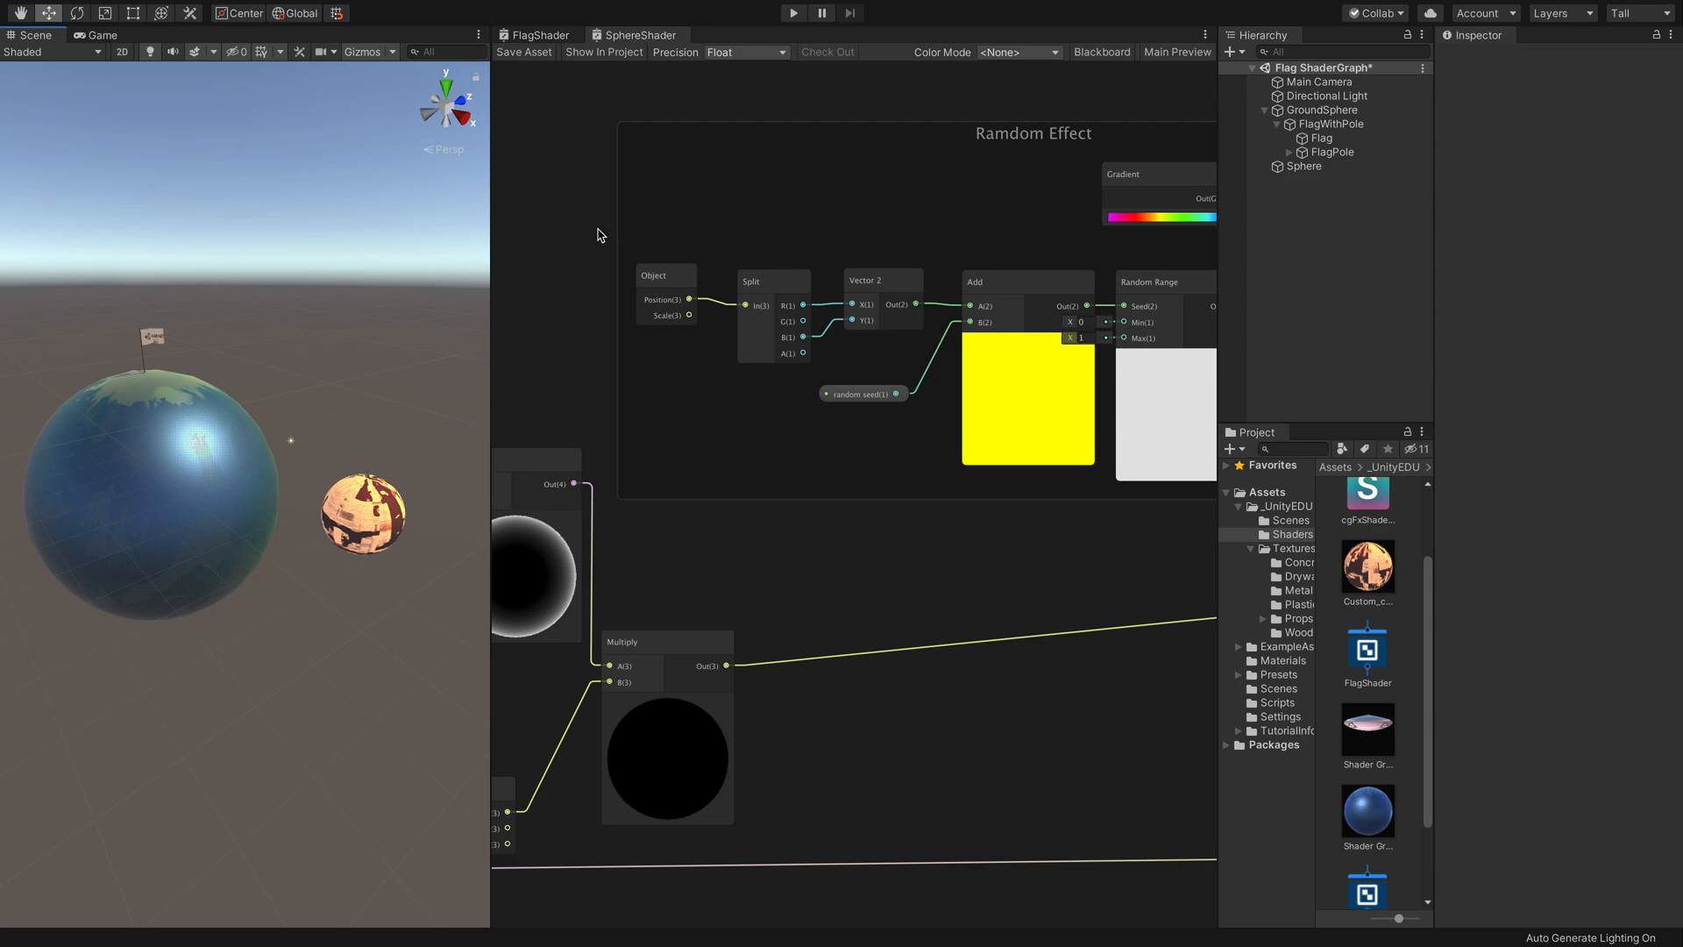
scroll(128, 343, "up", 5)
left_click(123, 340)
key("ctrl+z")
left_click_drag(285, 209, 191, 258, "alt")
right_click_drag(191, 258, 161, 173)
scroll(288, 210, "up", 3)
left_click_drag(289, 210, 301, 160, "alt")
scroll(300, 159, "up", 2)
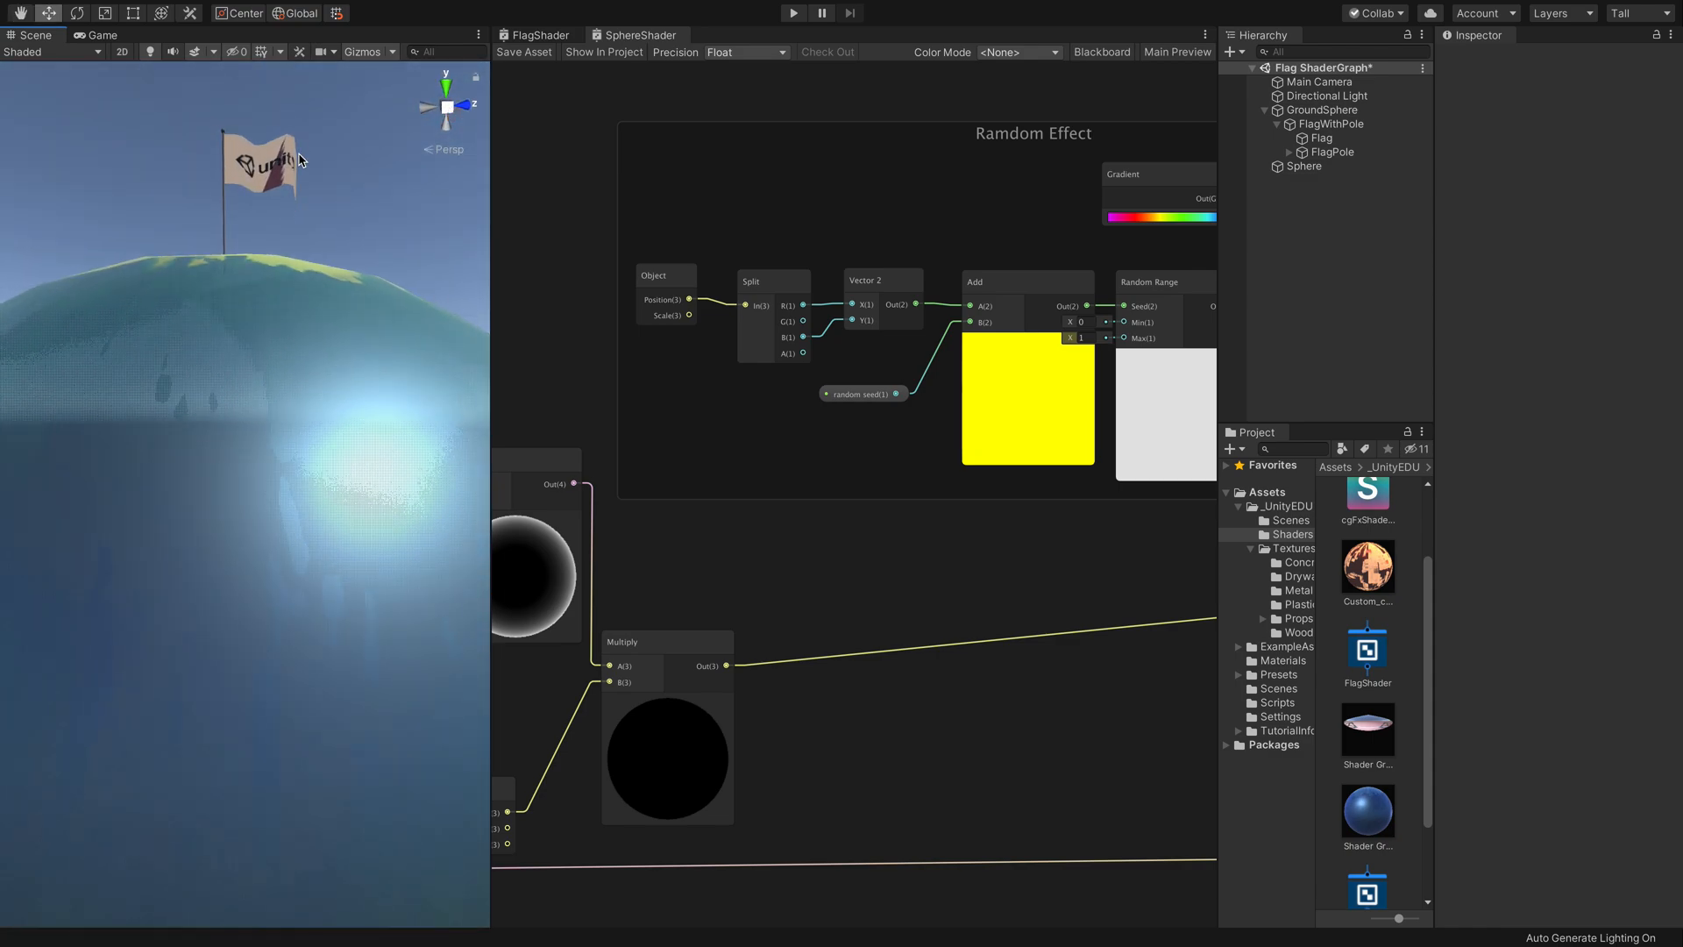
scroll(300, 159, "down", 5)
mouse_move(286, 263)
left_mouse_down("alt")
mouse_move(287, 304)
mouse_move(267, 271)
mouse_move(267, 290)
left_mouse_up("alt")
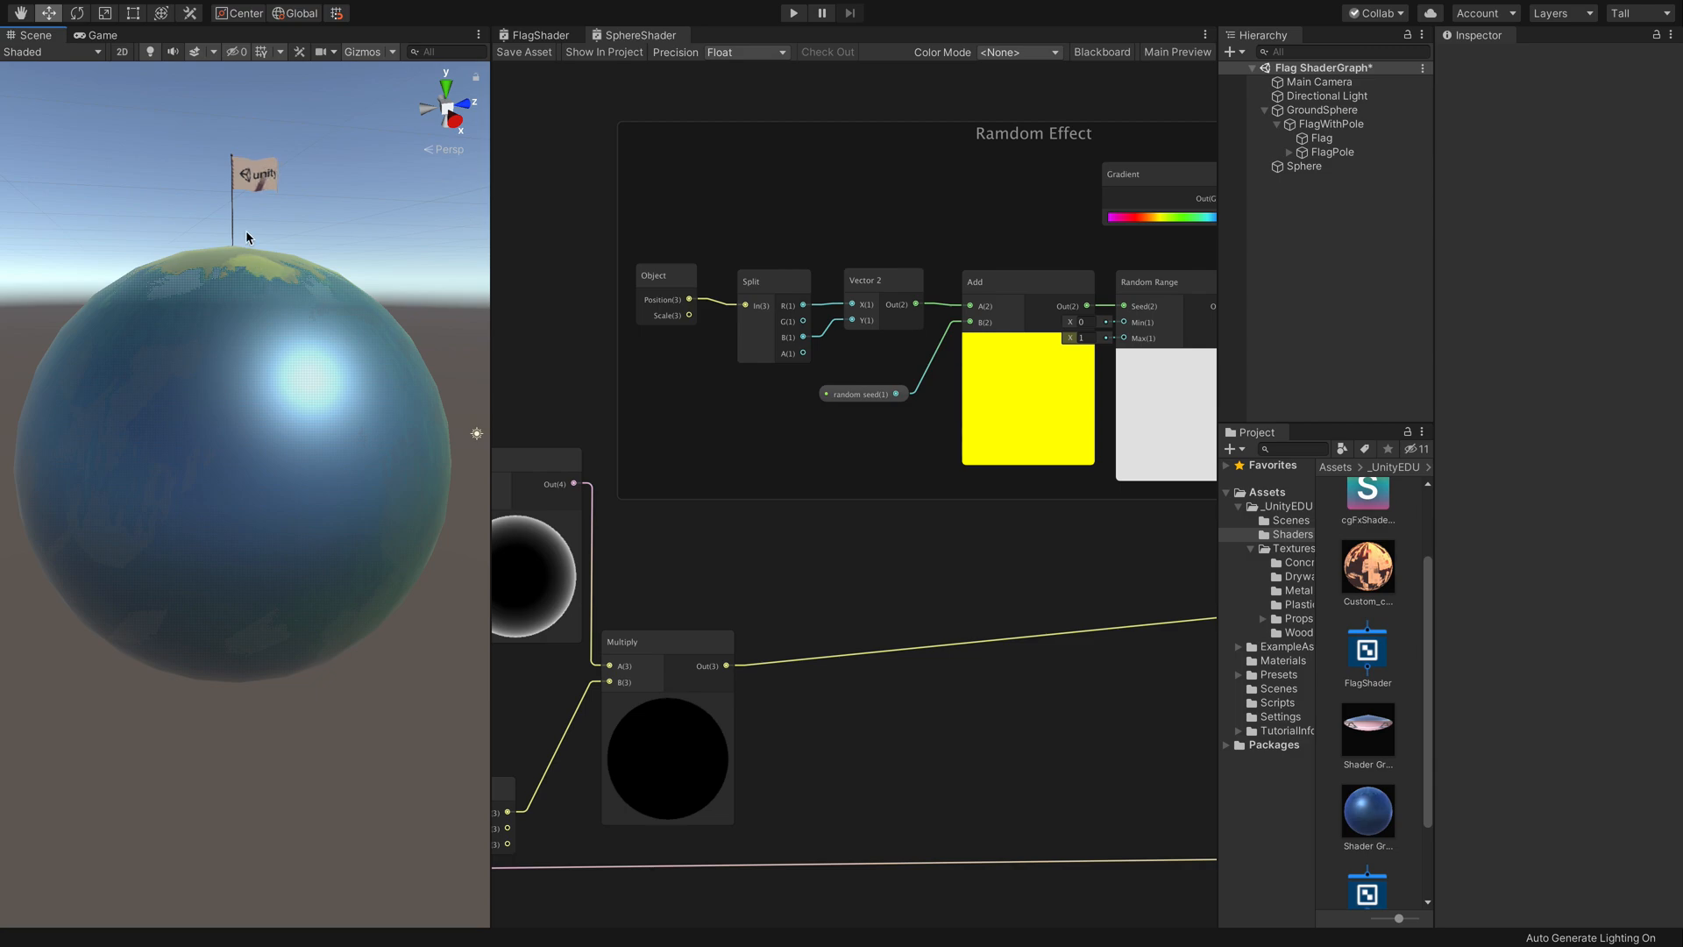
scroll(248, 236, "down", 1)
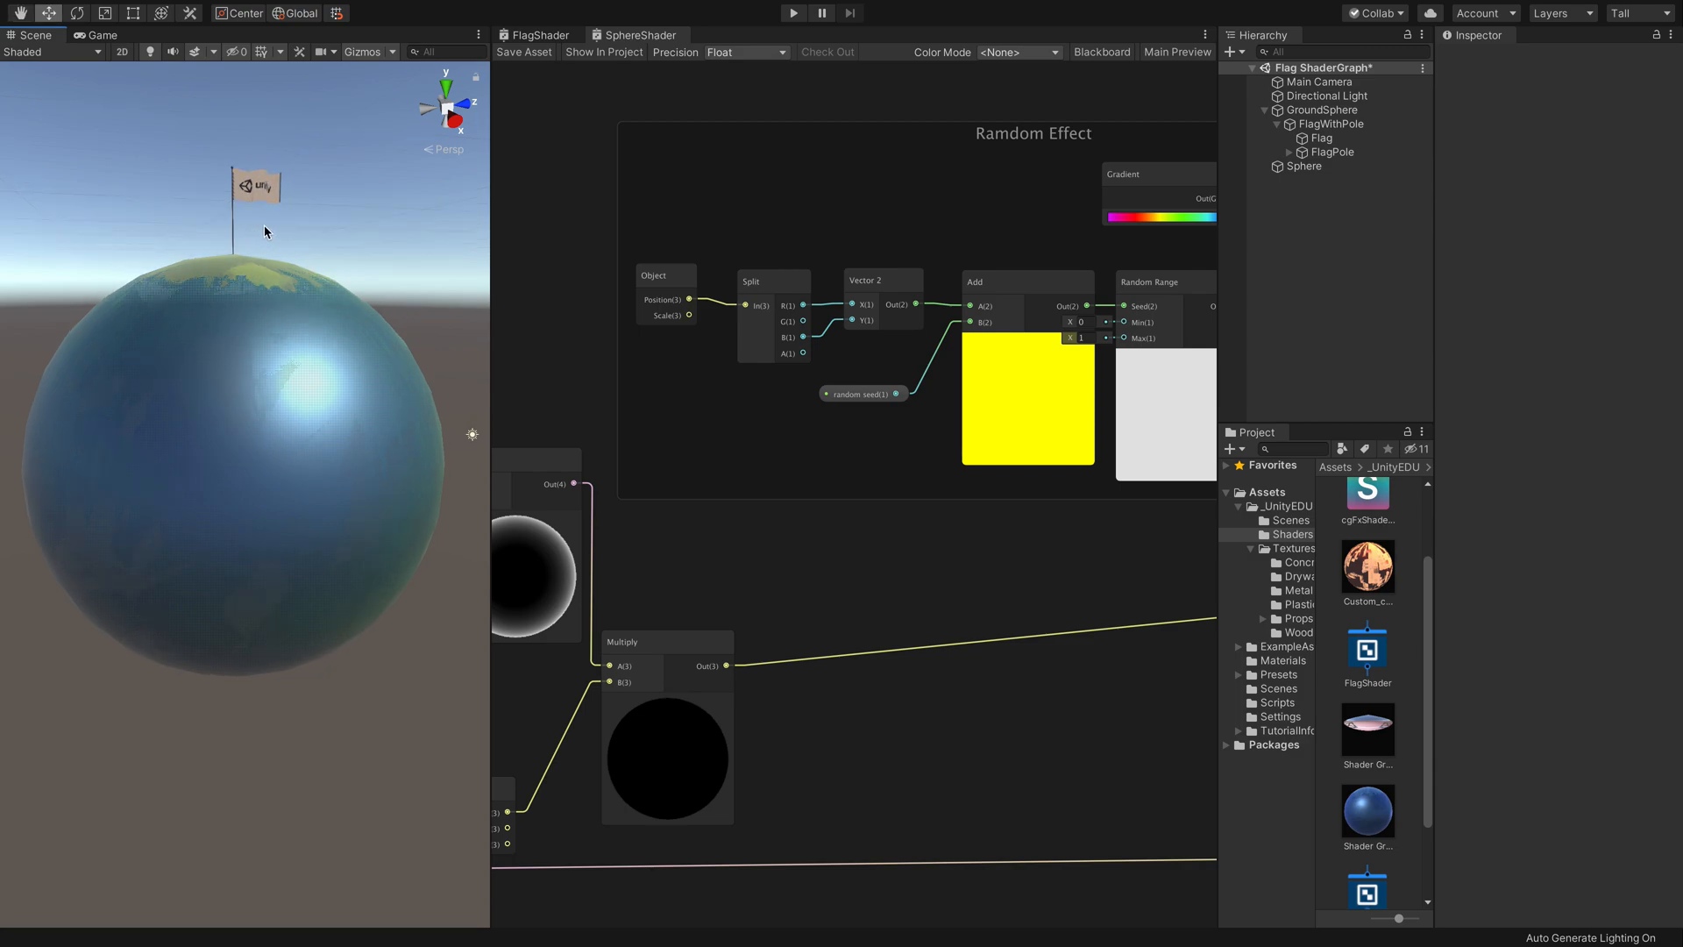
- Maximize the FlagShader graph, saving the pending changes to the SphereShader graph
left_click(550, 40)
key("a")
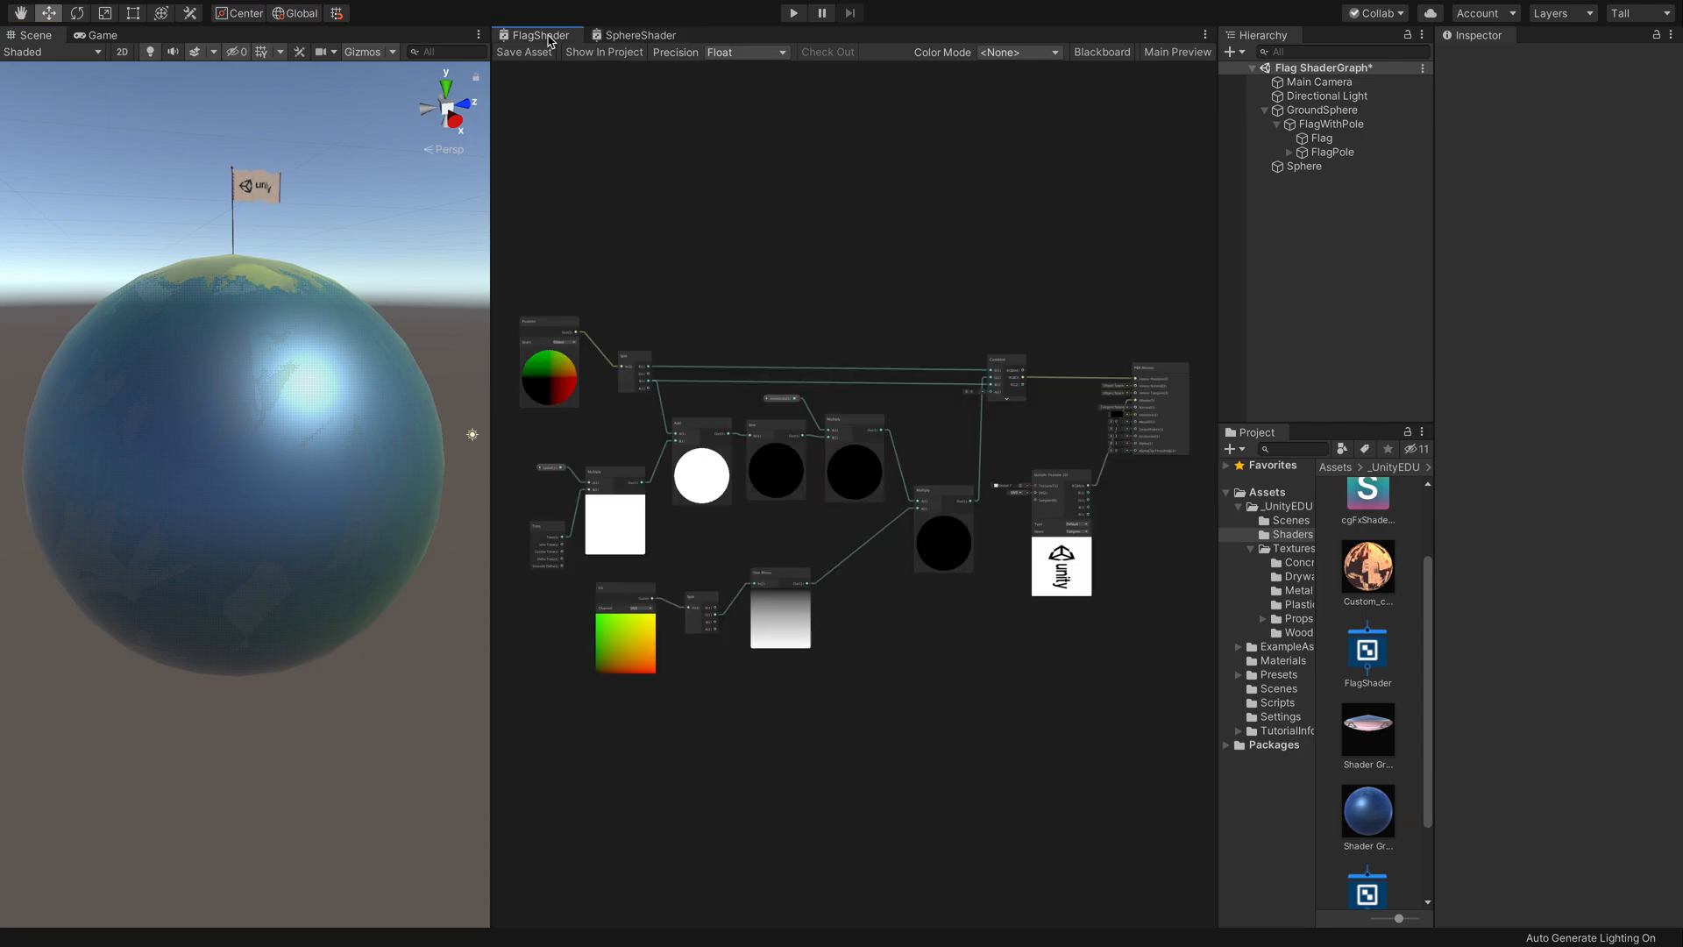
right_click(549, 39)
left_click(567, 48)
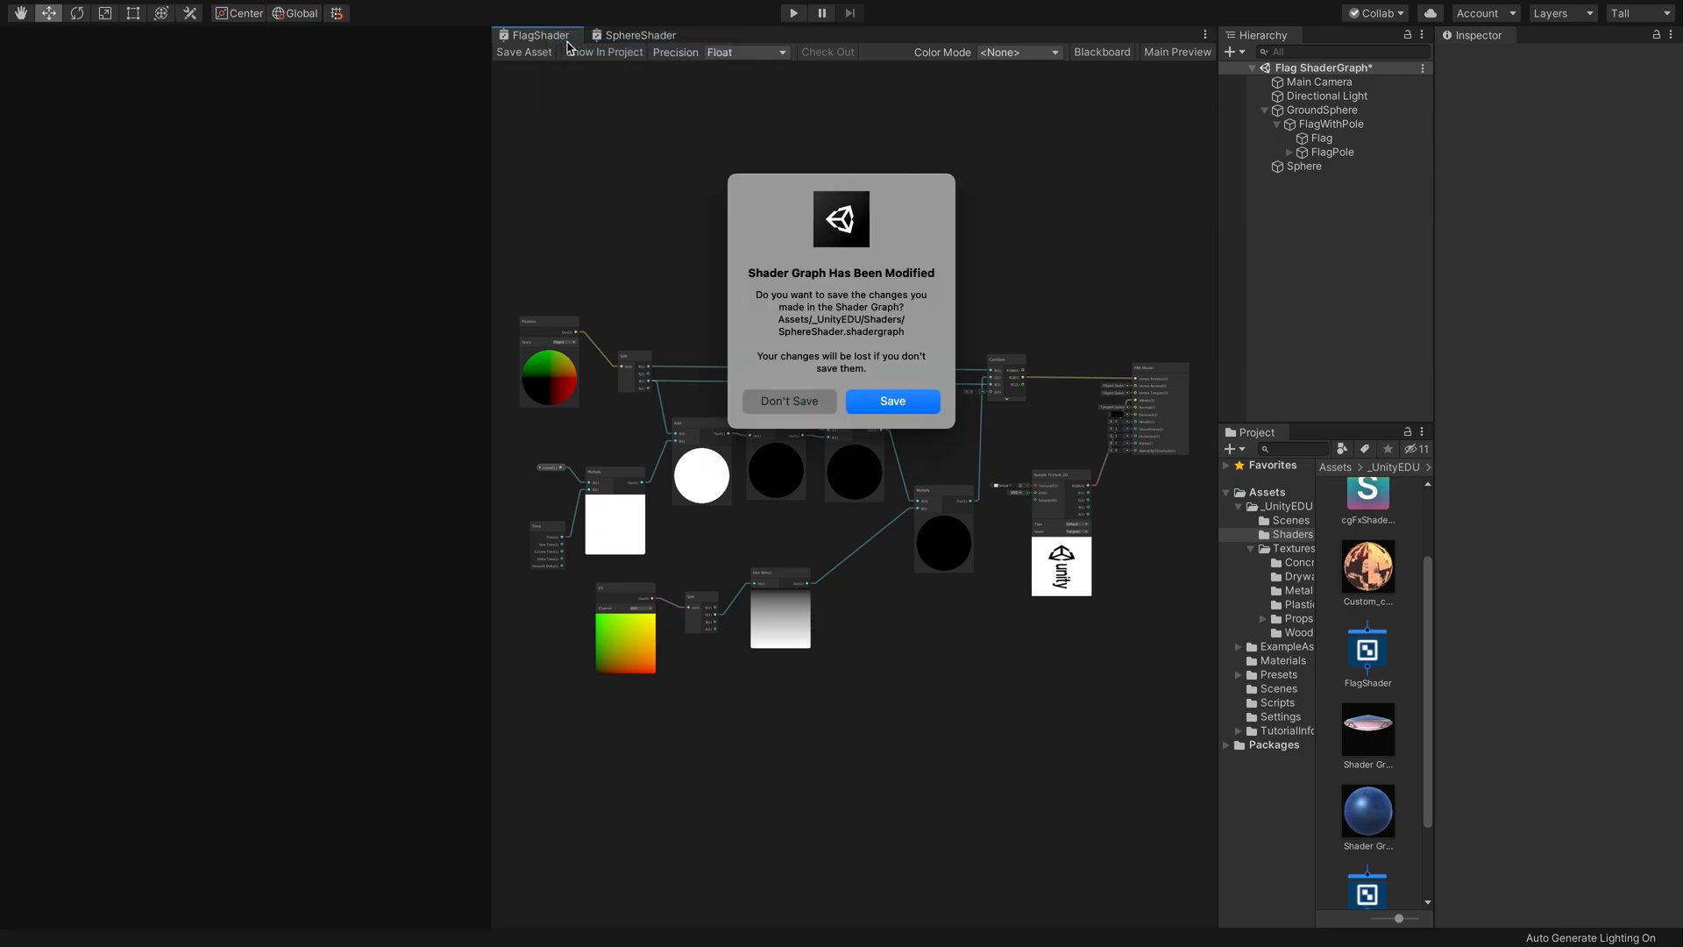
left_click(896, 411)
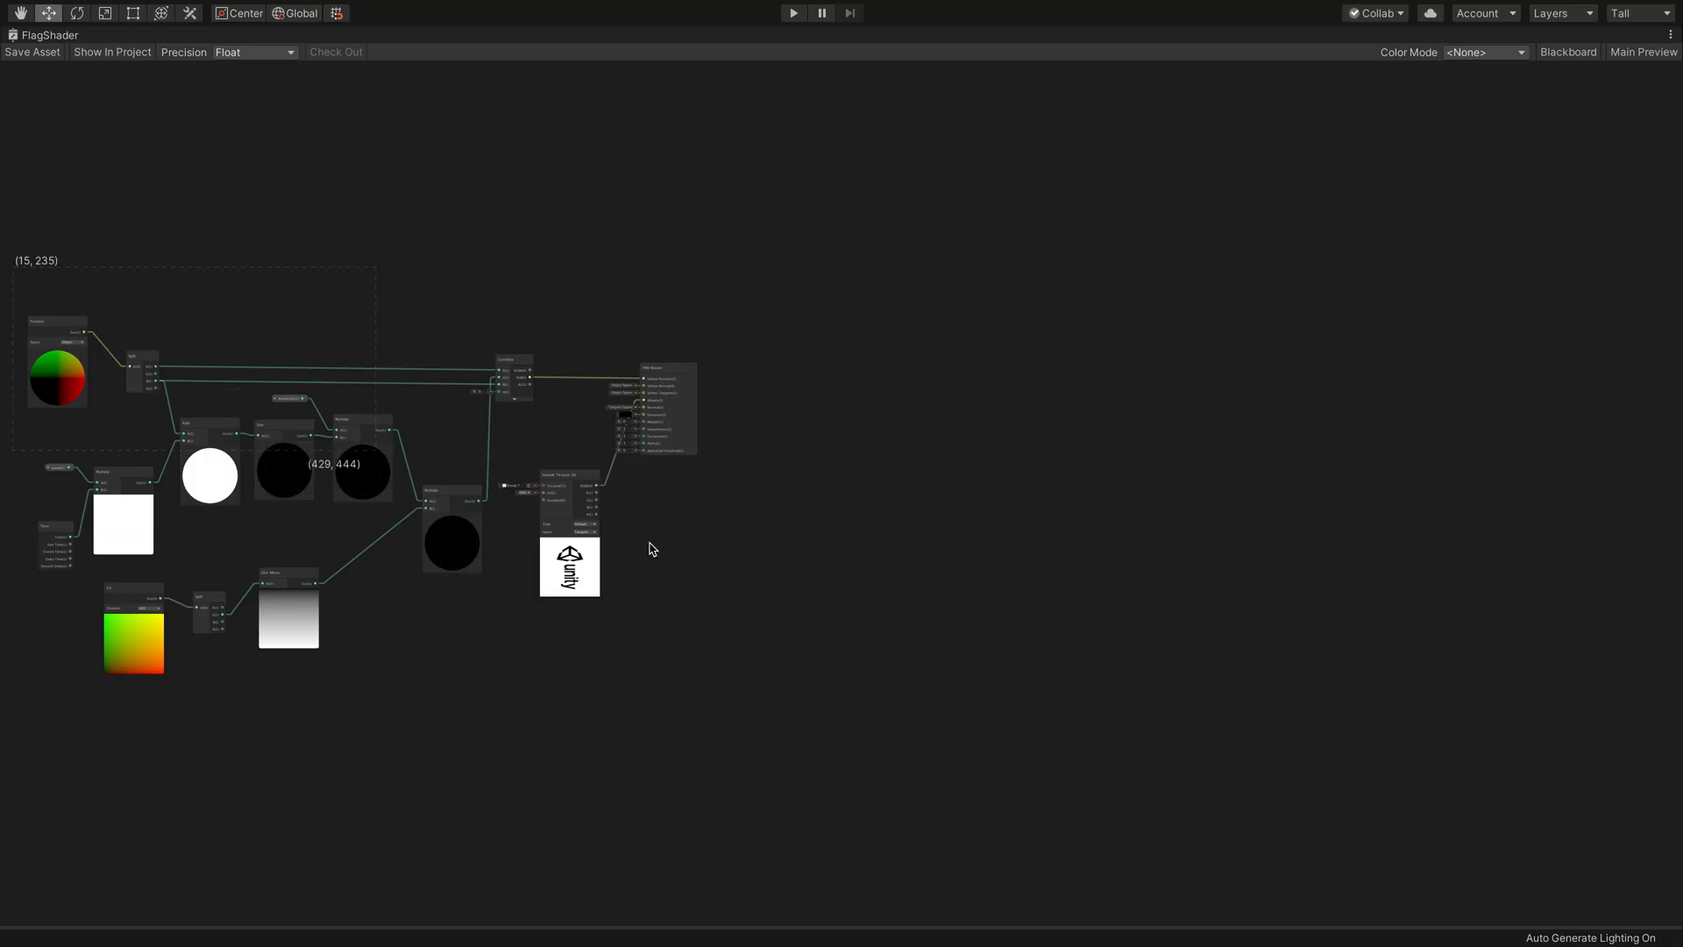
- Frame the whole FlagShader graph and examine its Position, Split, Time, speed, Multiply, Add and Sine nodes
key("ctrl+a")
key("f")
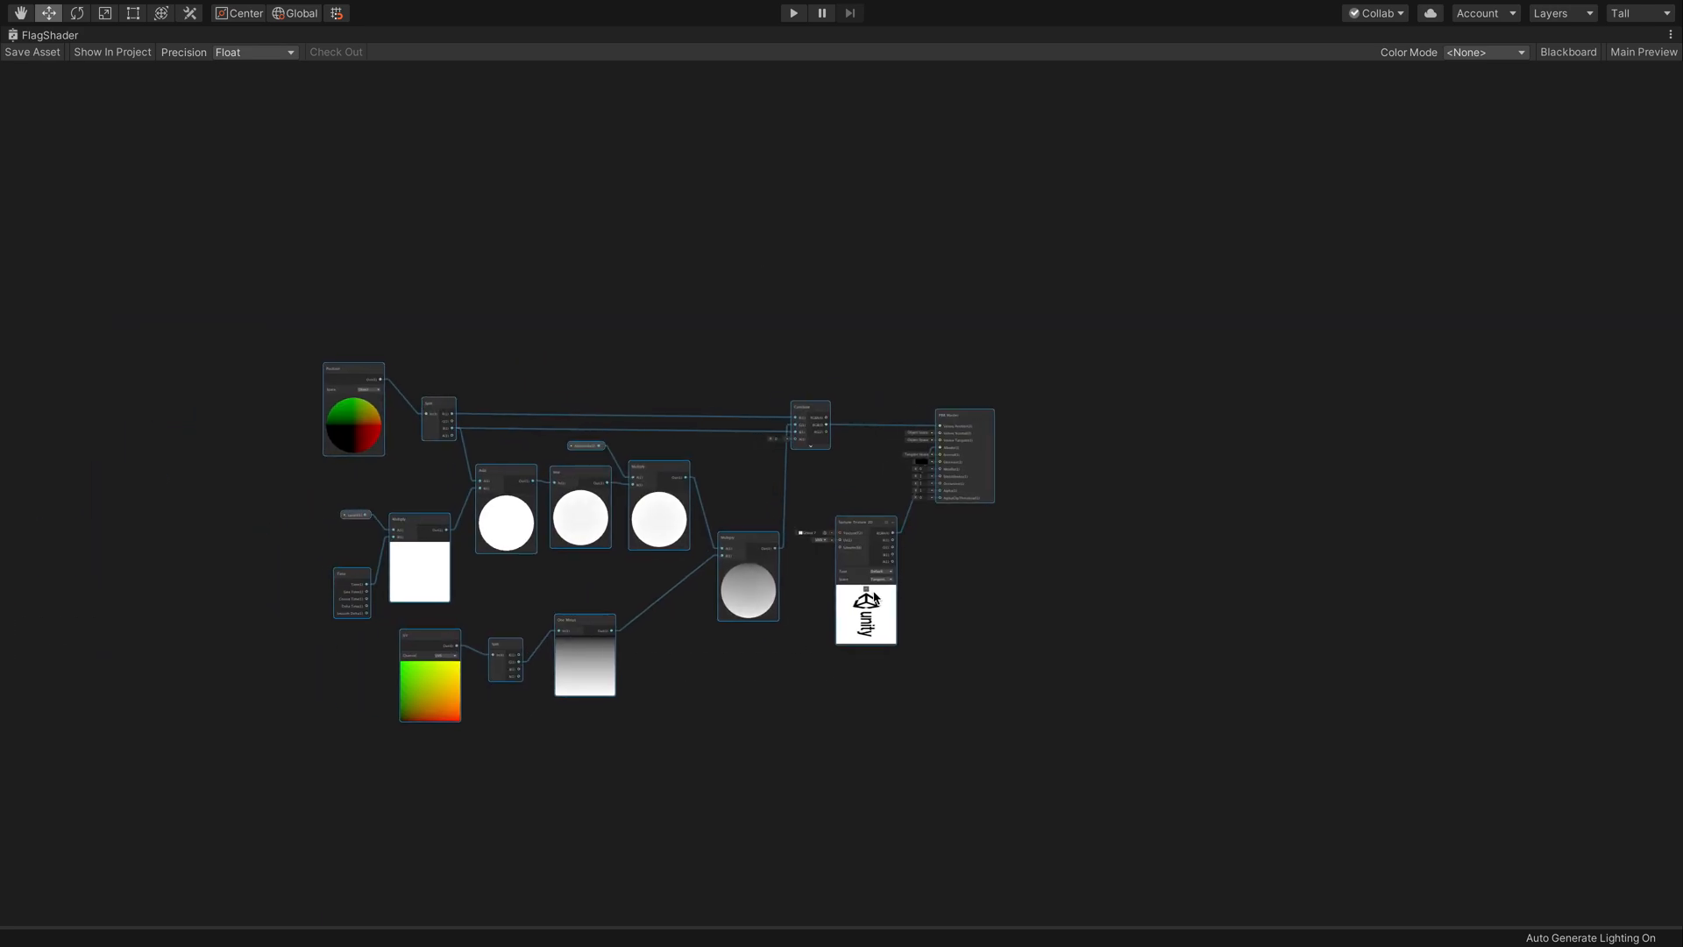
scroll(752, 482, "up", 1)
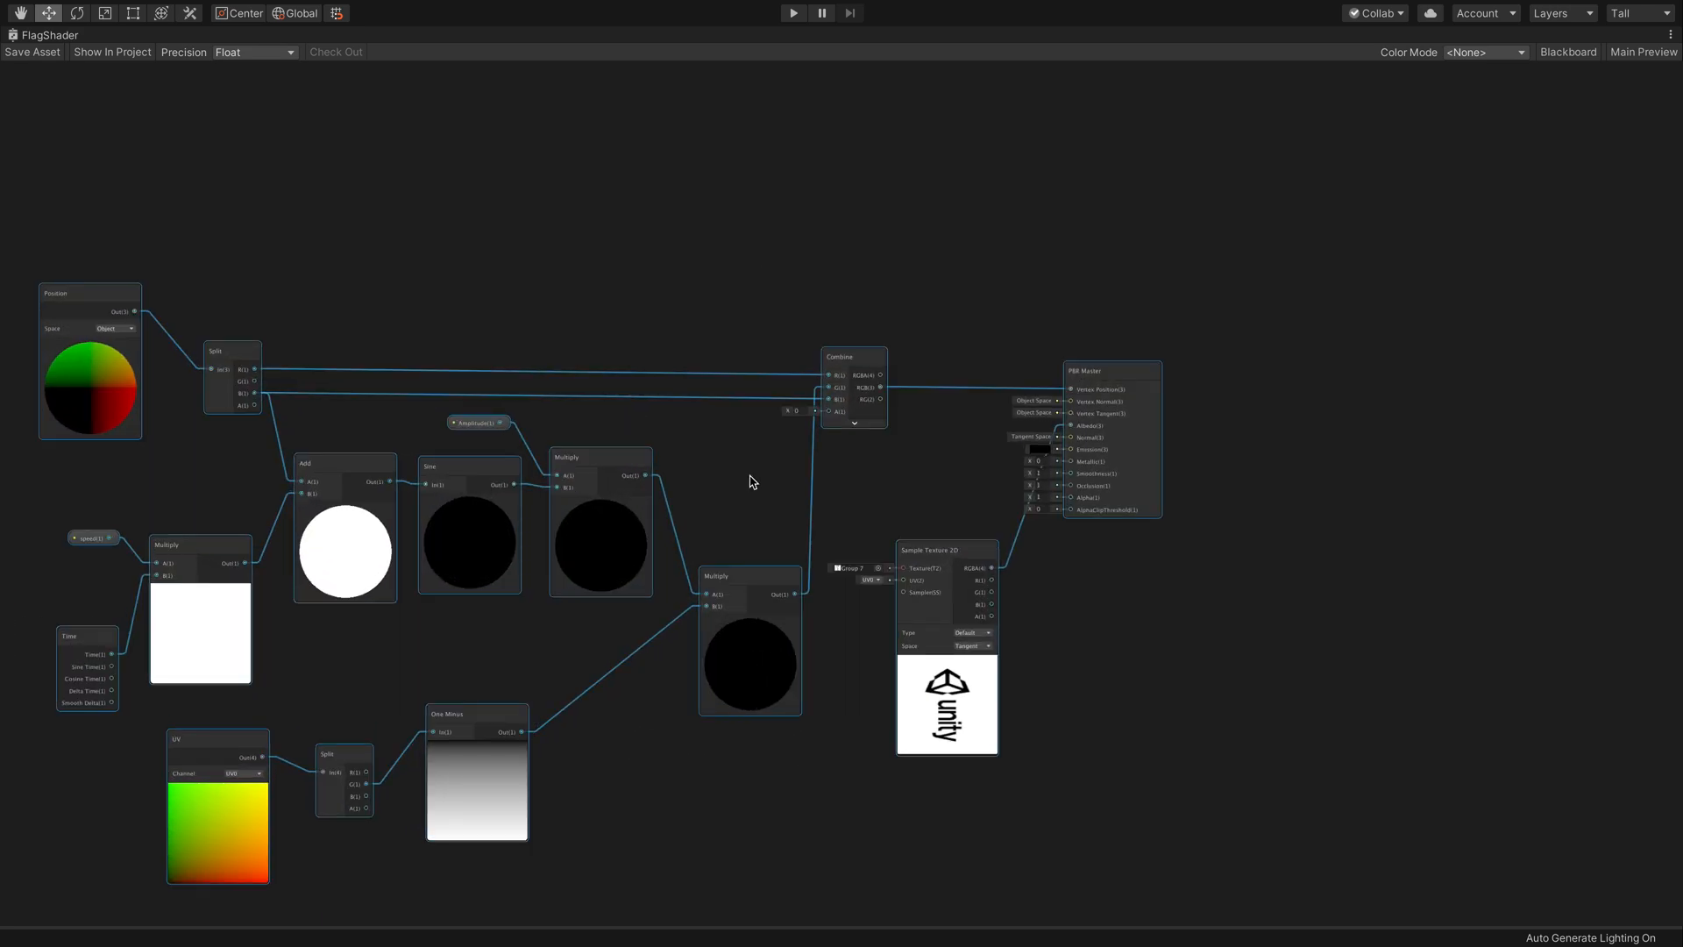
left_click(193, 409)
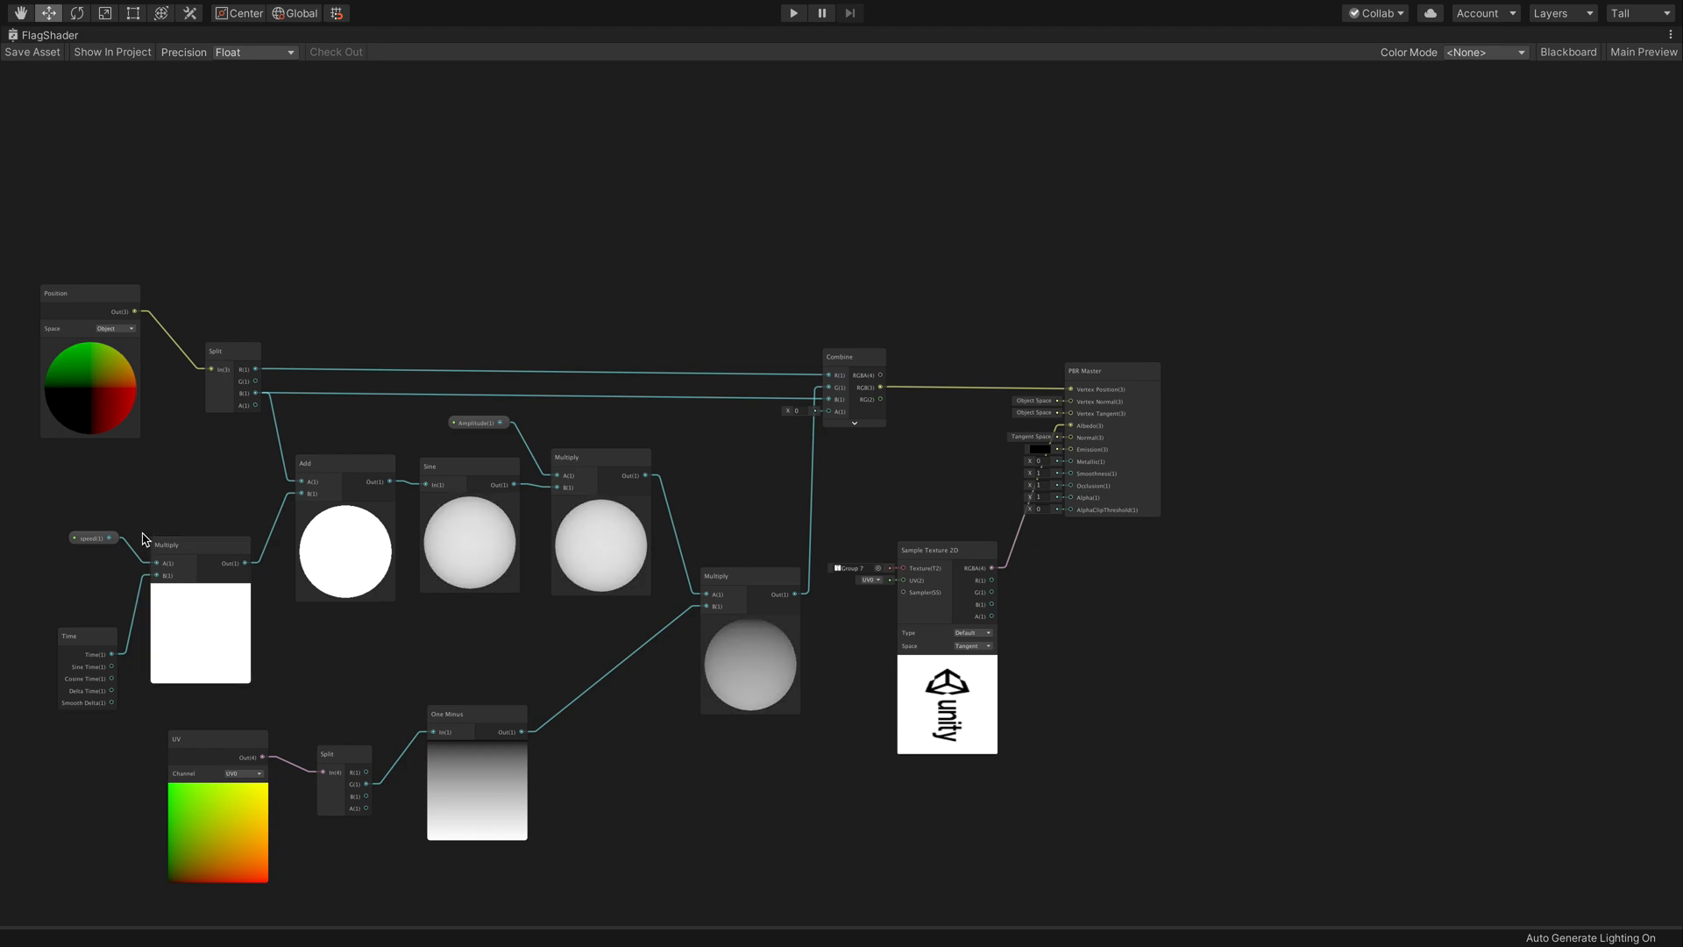
left_click(102, 638)
left_click(95, 539)
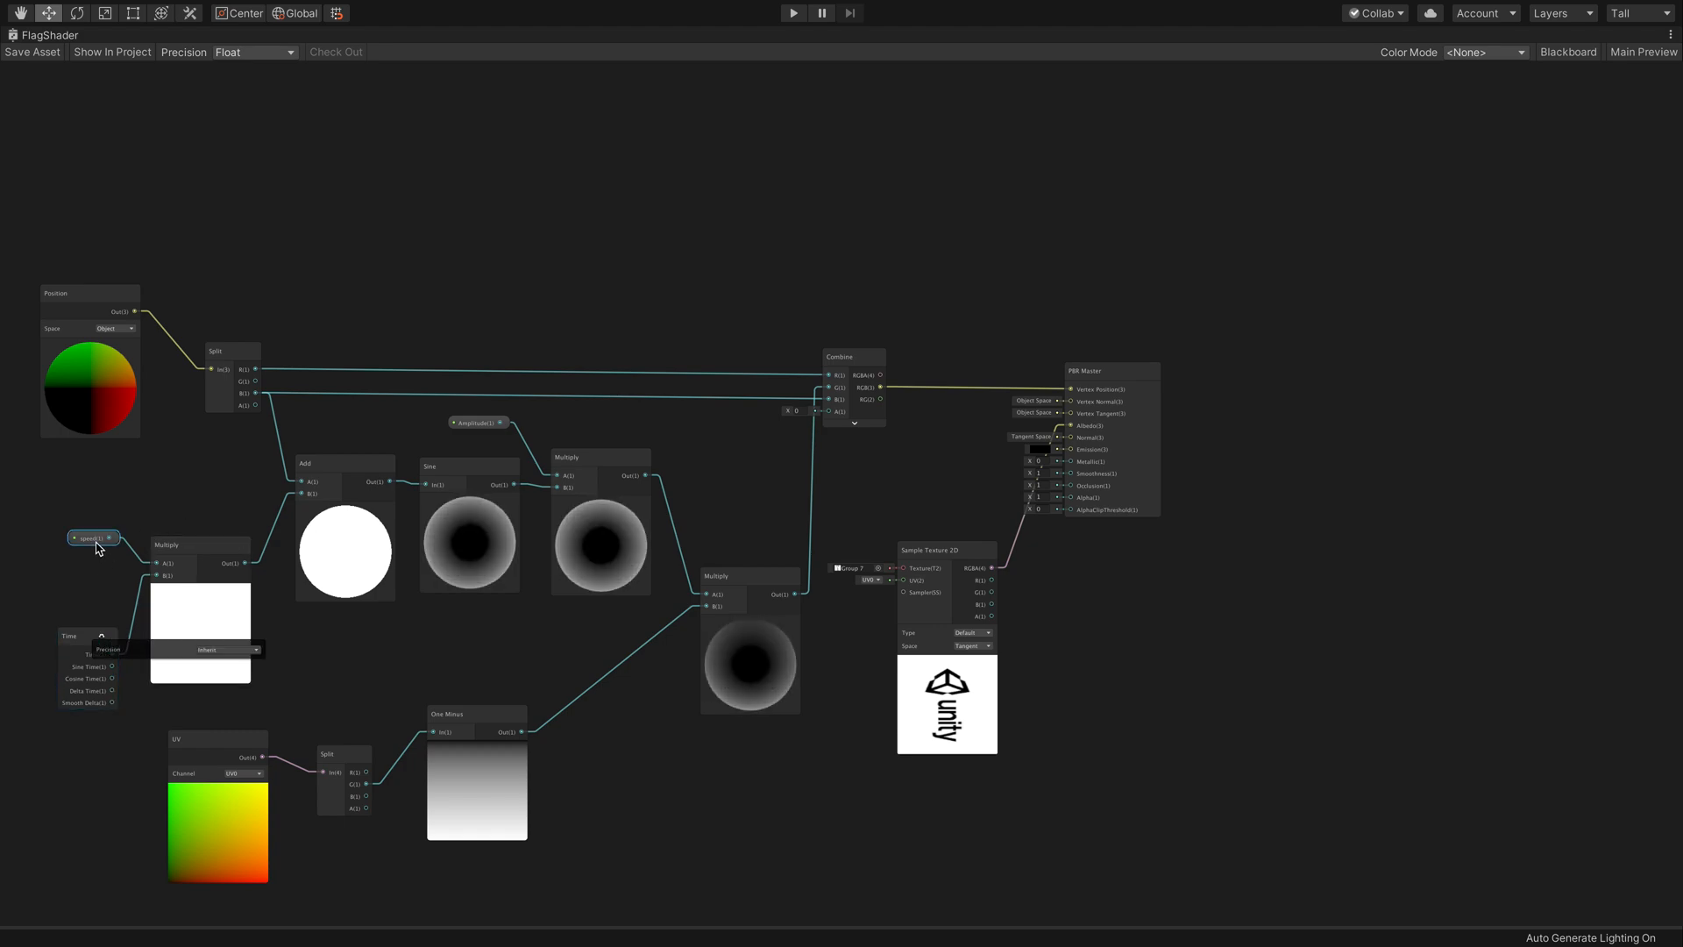
left_click(203, 516)
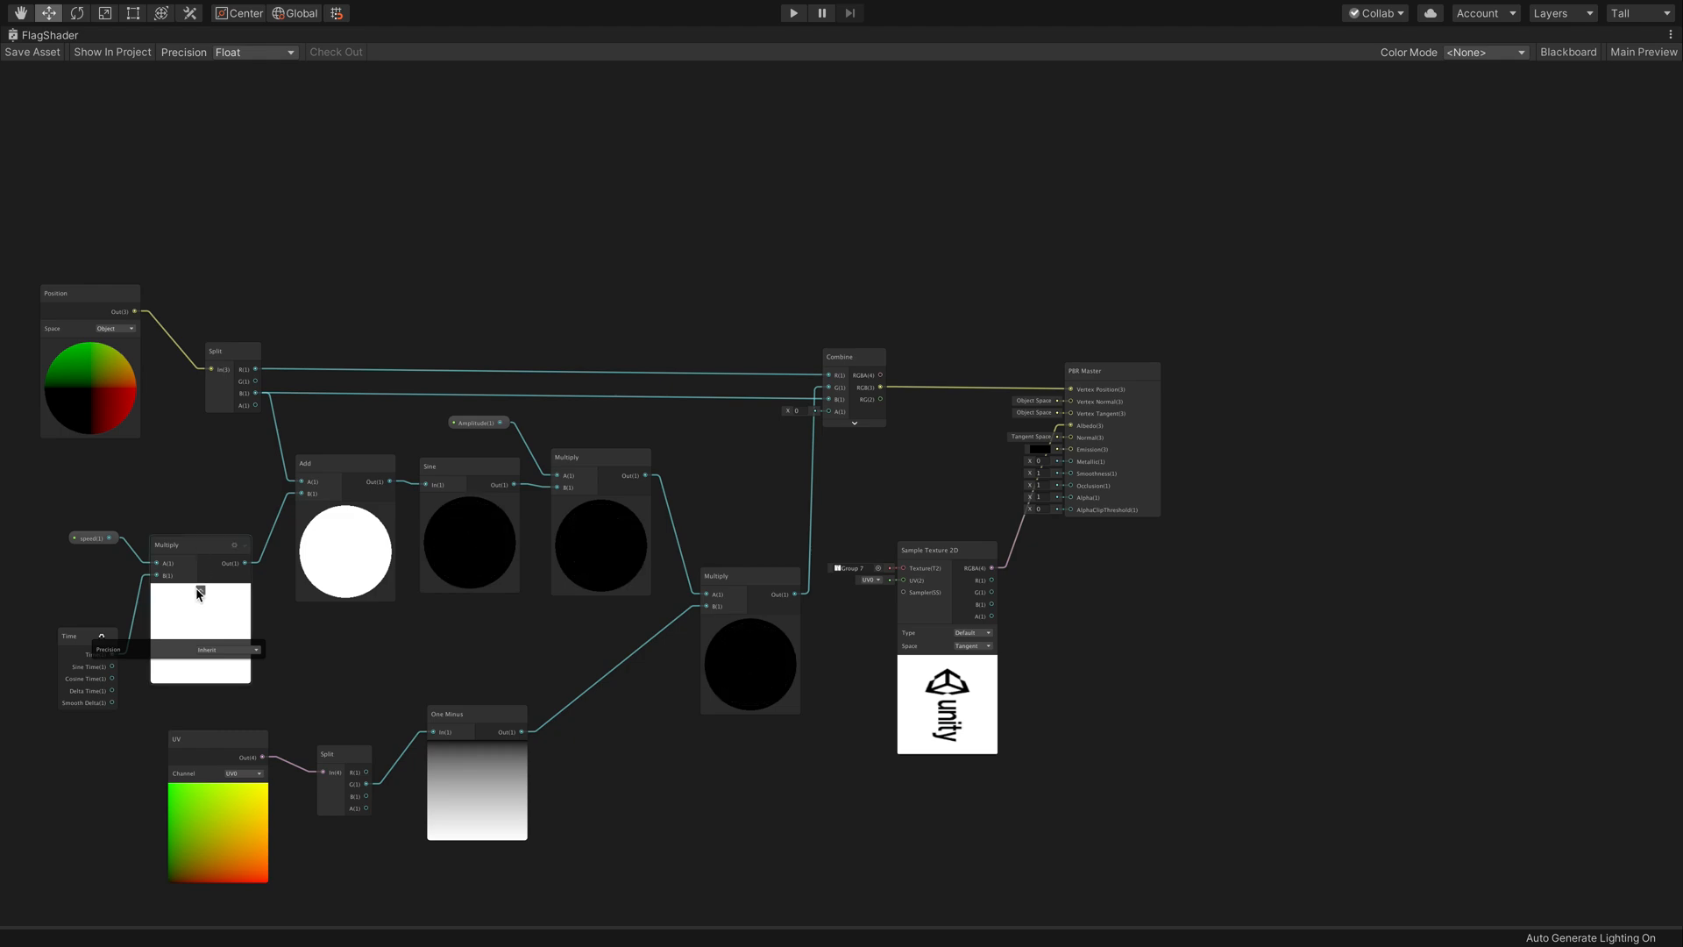
left_click(102, 638)
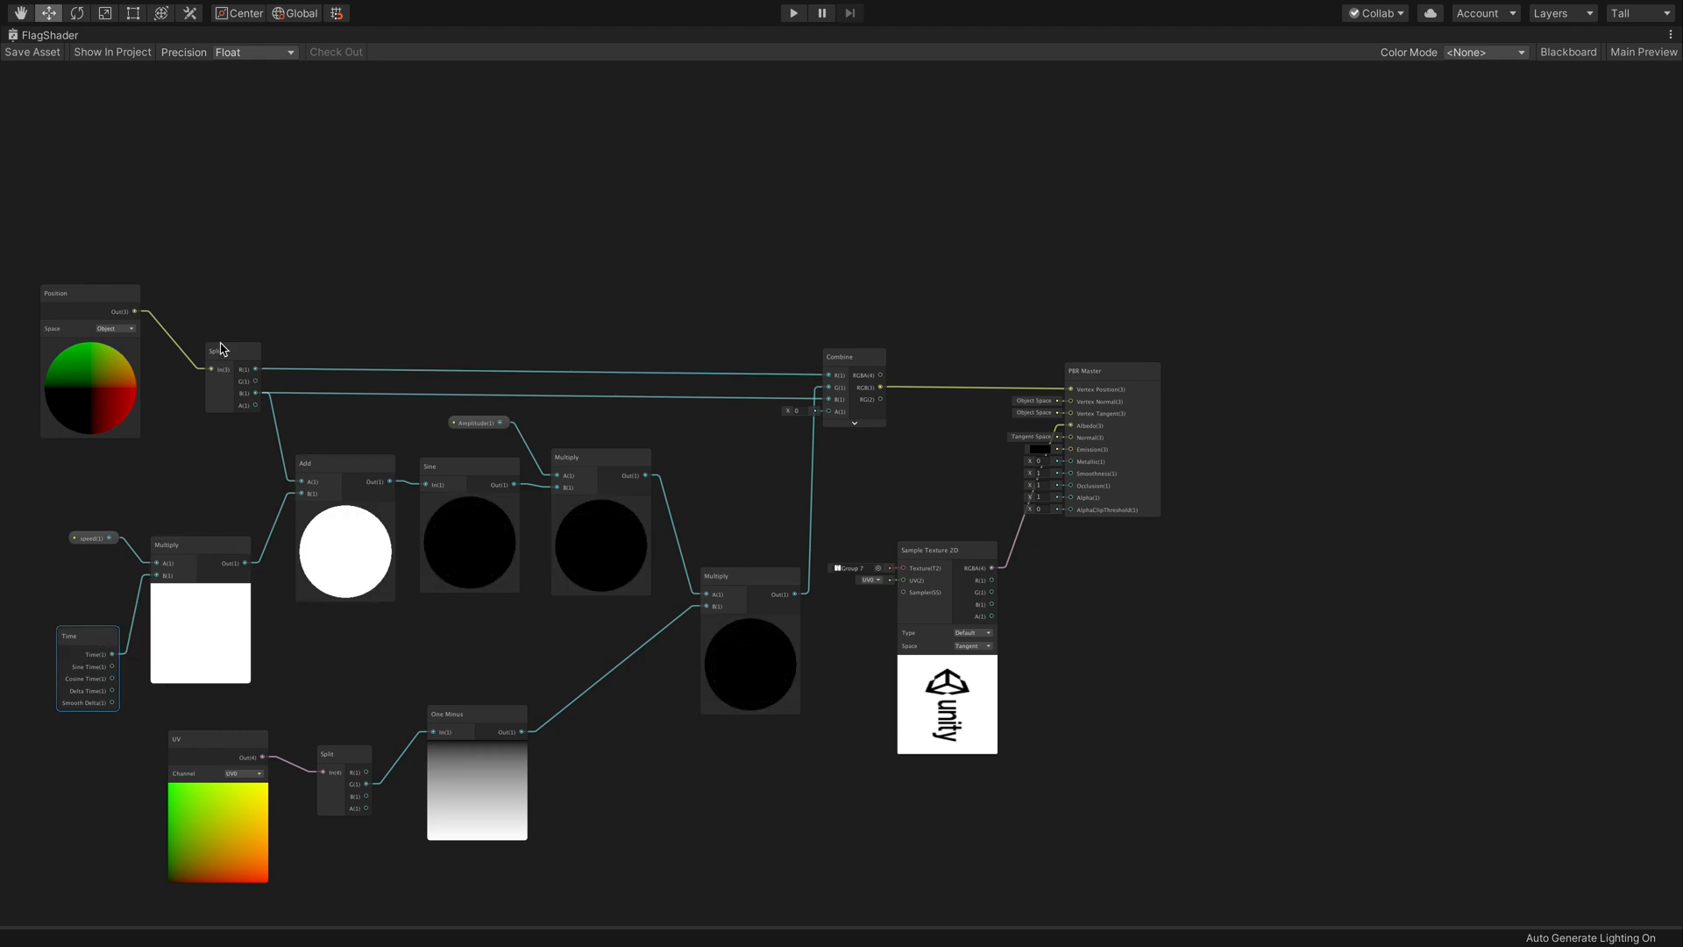
left_click(453, 509)
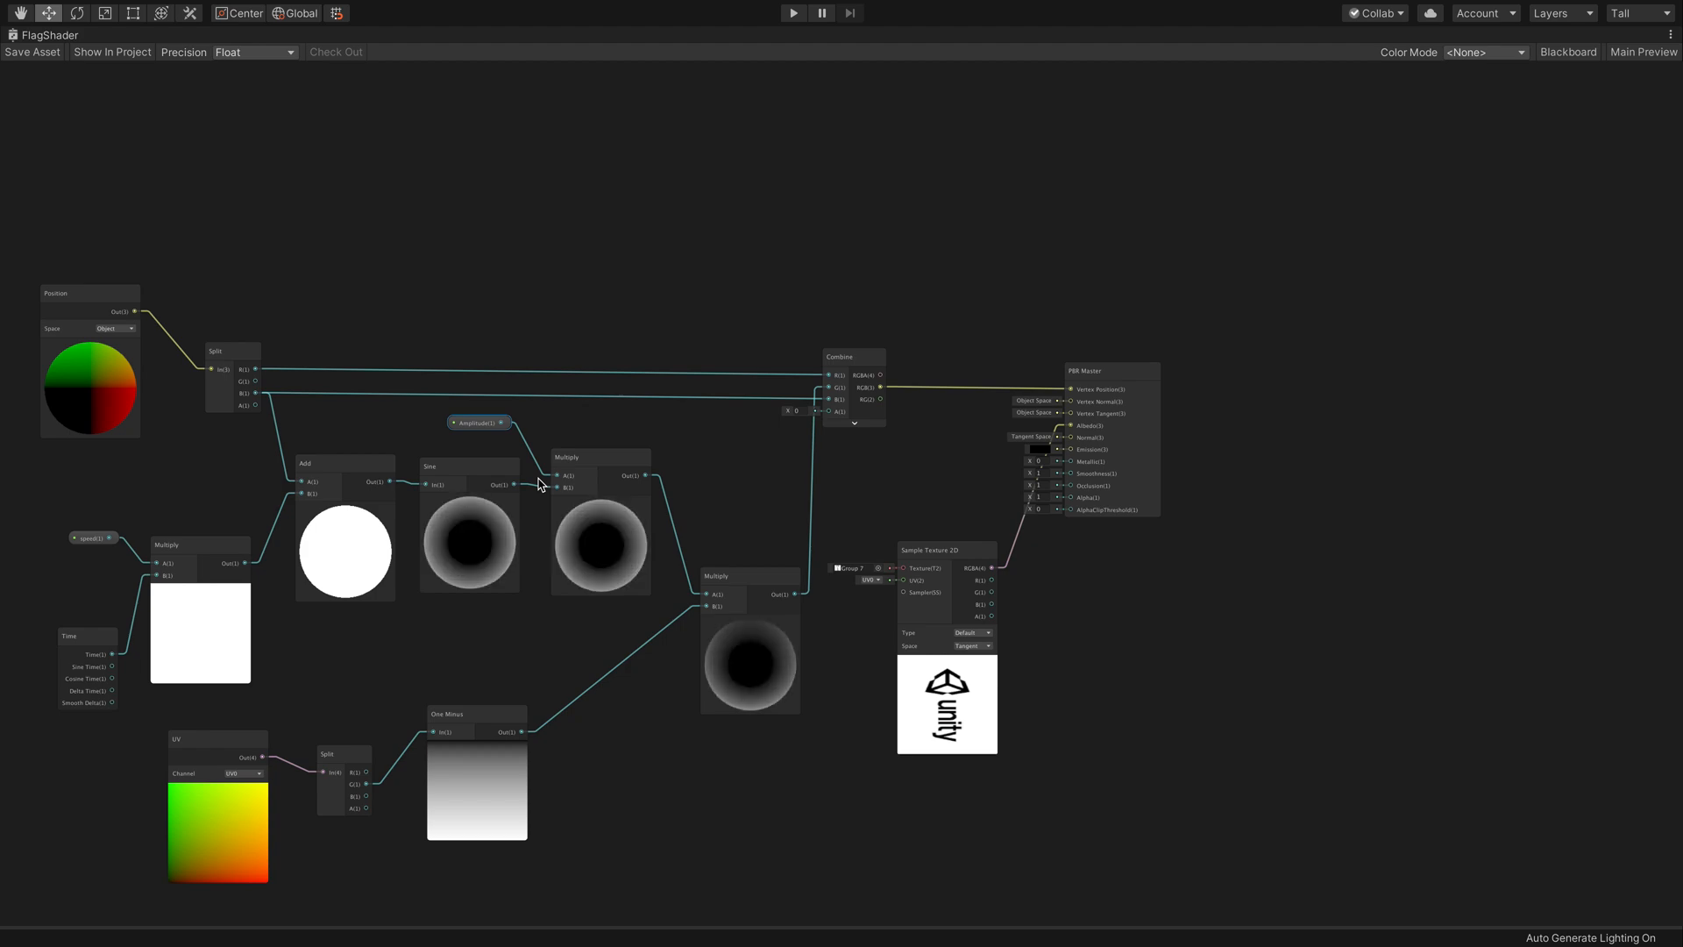
- Examine the UV, Split, Multiply and Combine nodes, the PBR Master inputs and the Sample Texture 2D node
left_click(237, 791)
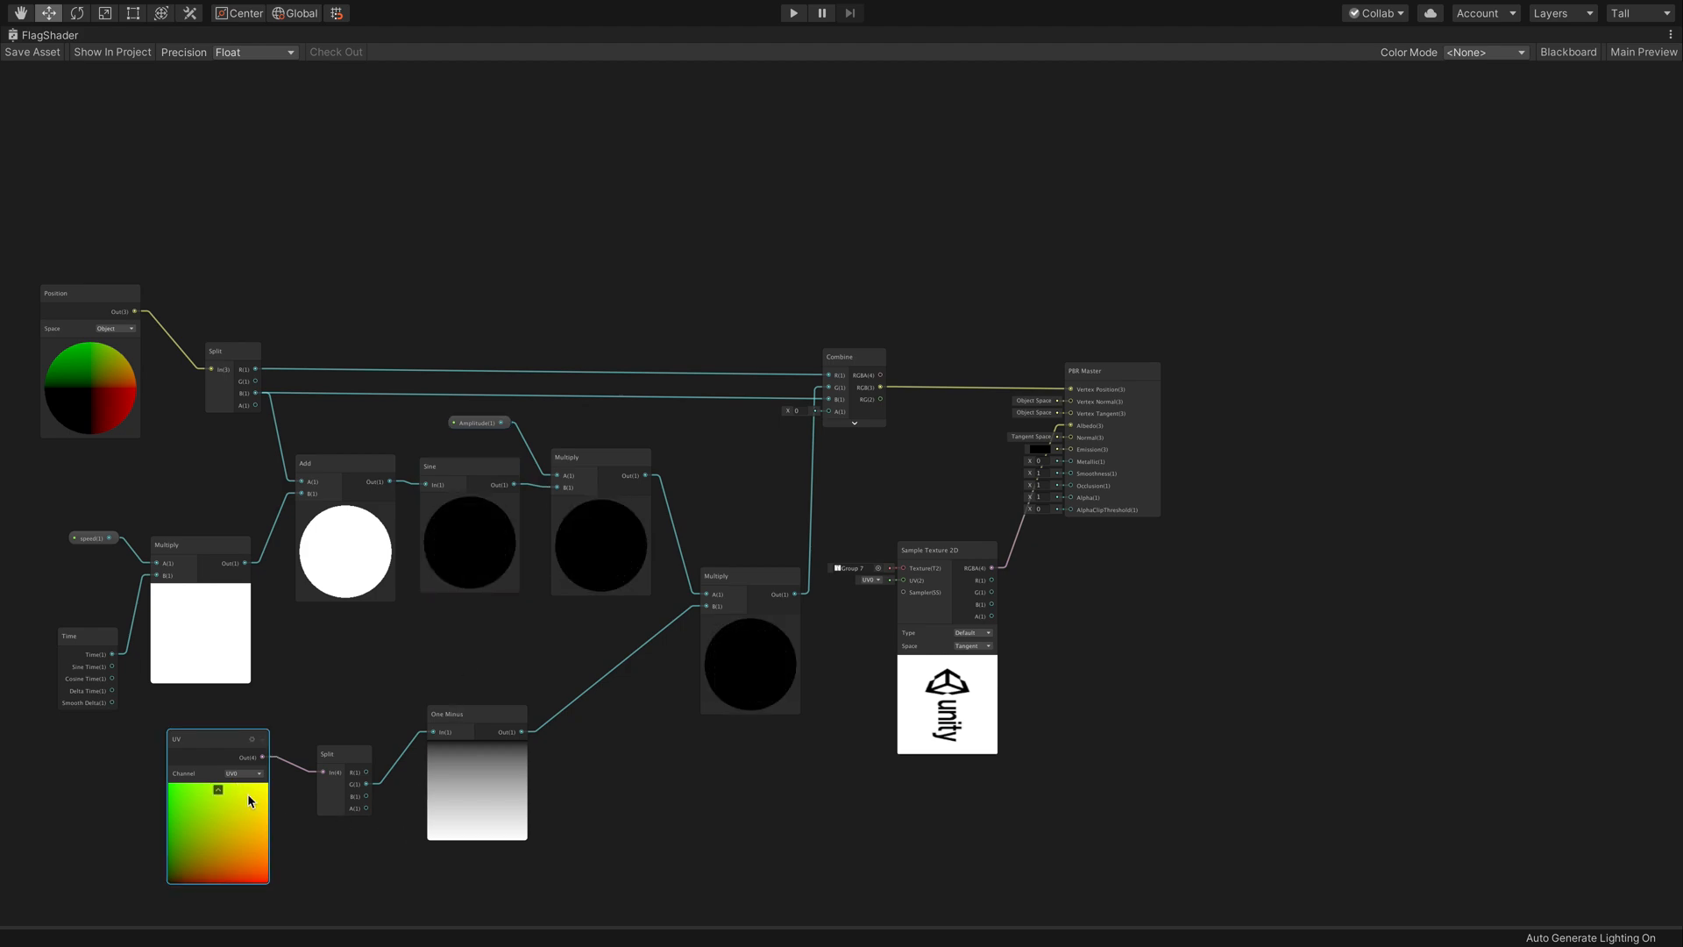
left_click(334, 805)
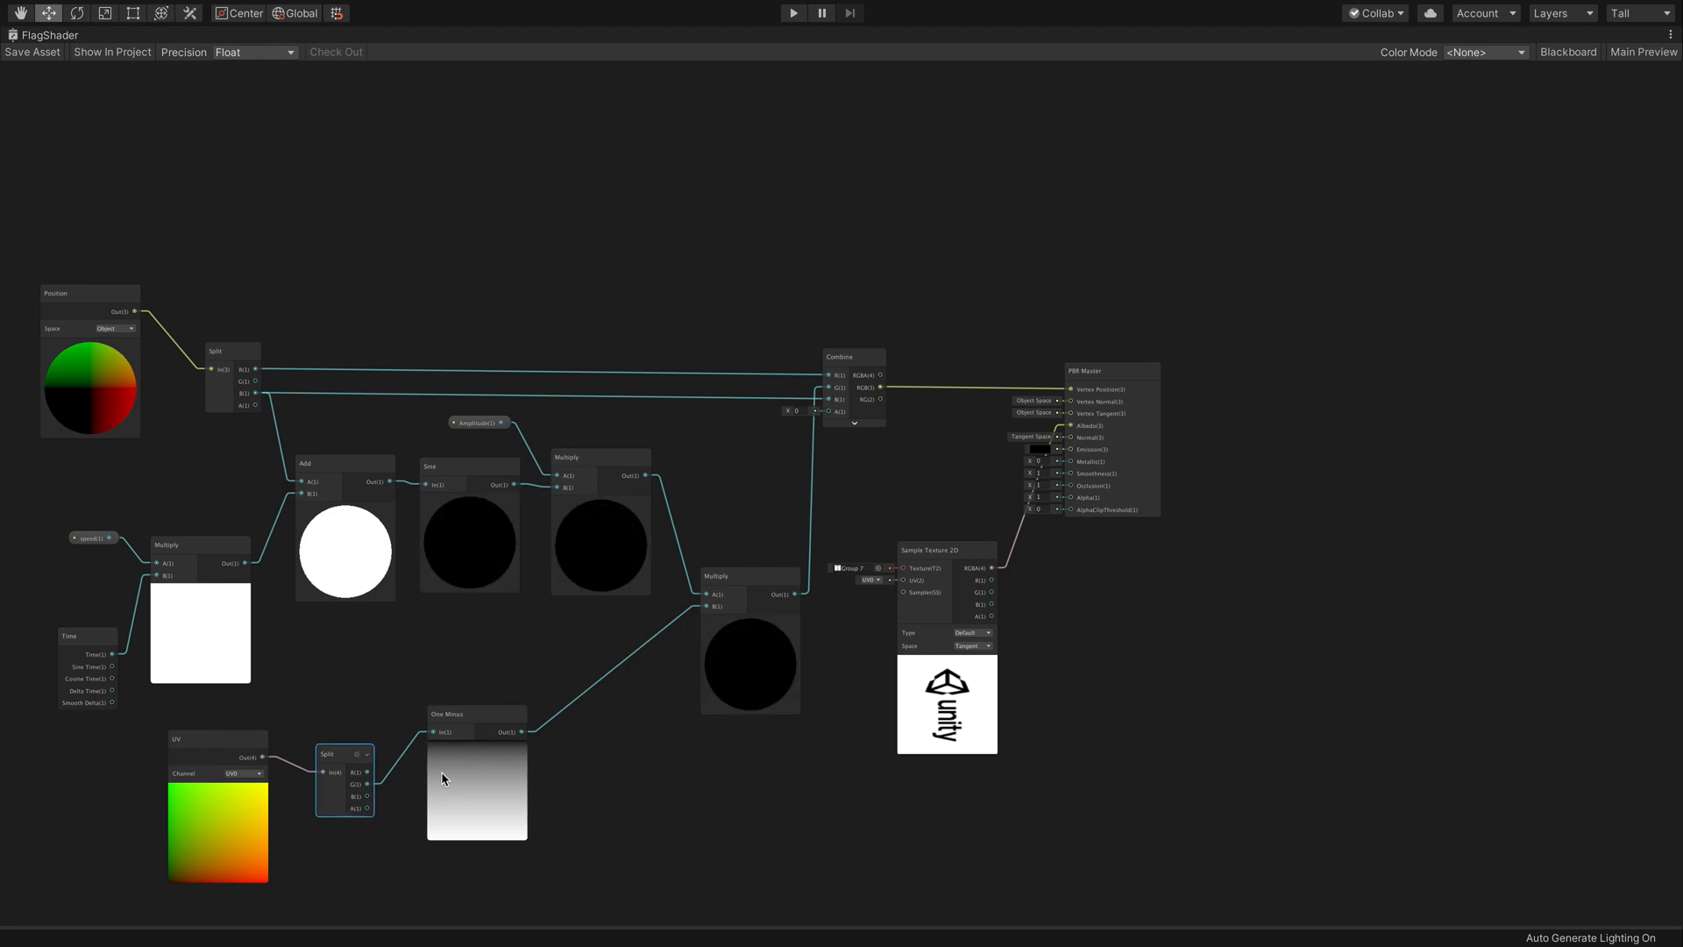
left_click(752, 649)
left_click(642, 530)
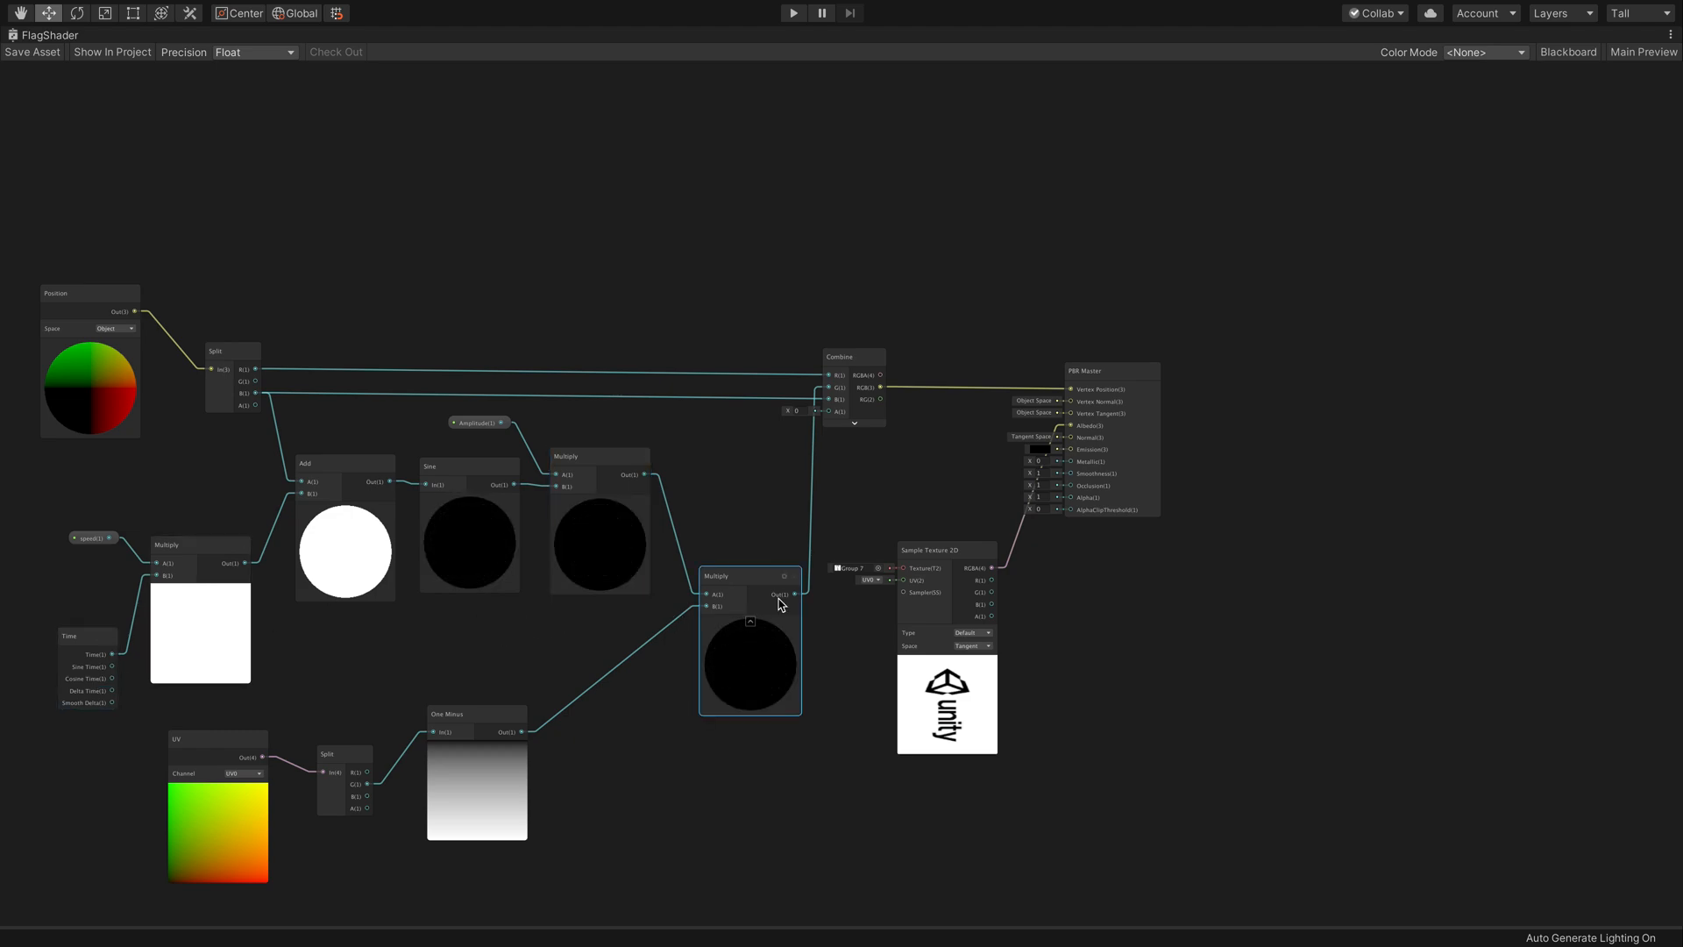
left_click(867, 393)
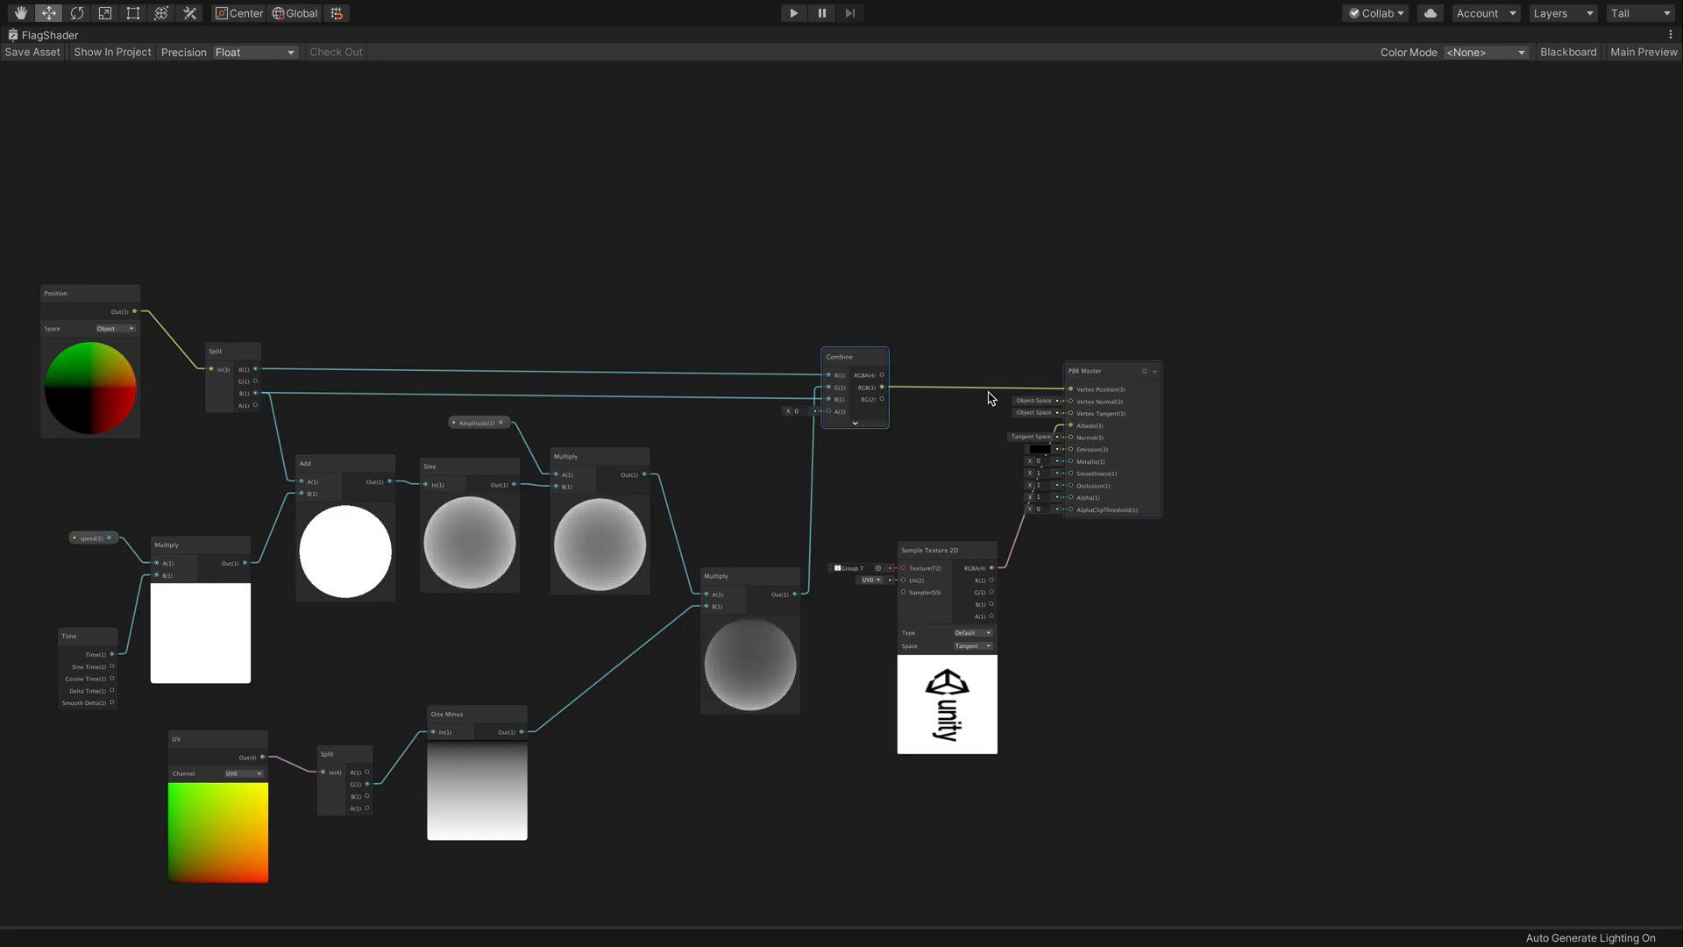
scroll(1113, 395, "up", 3)
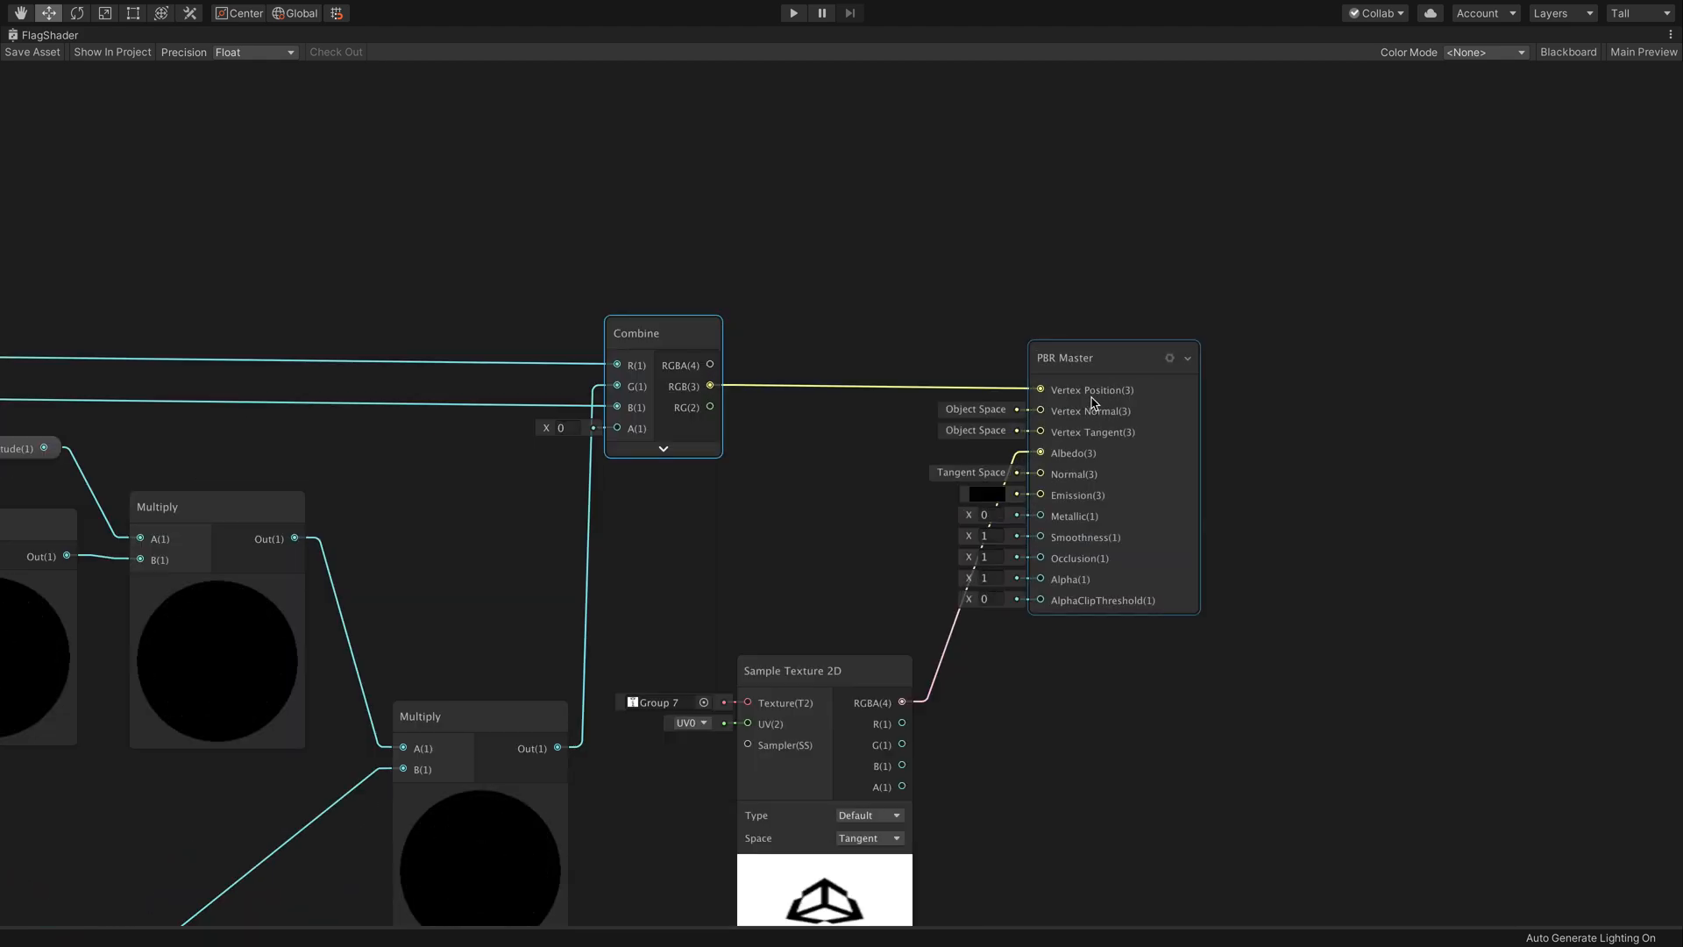
scroll(1035, 461, "down", 5)
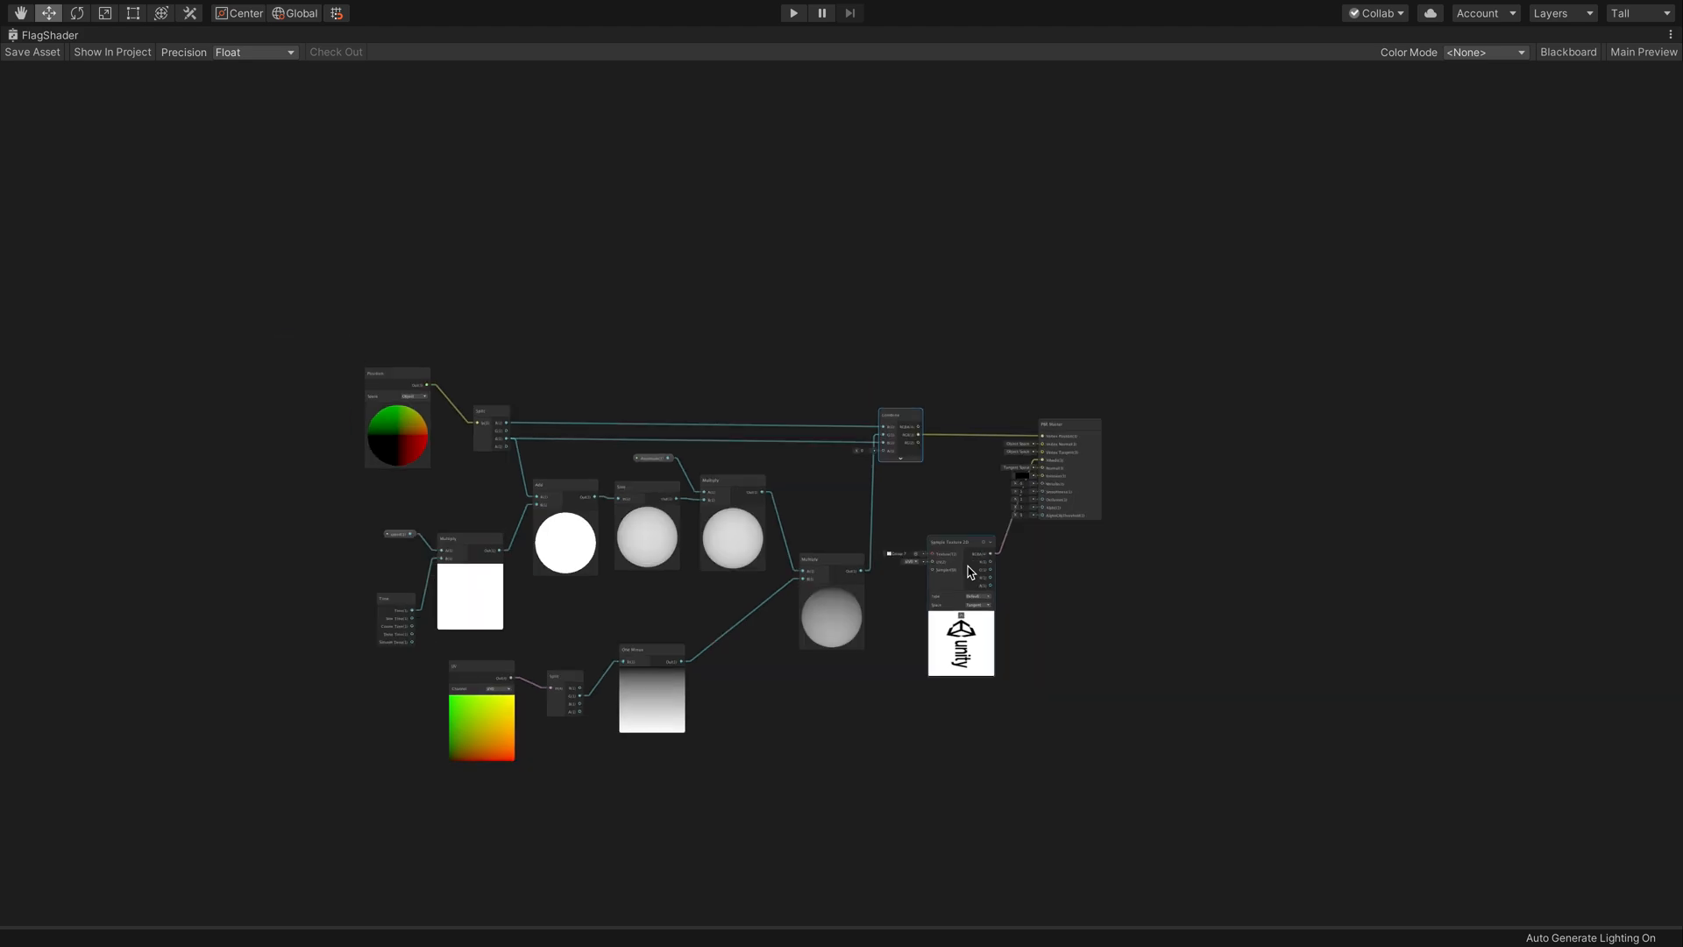
scroll(972, 572, "up", 5)
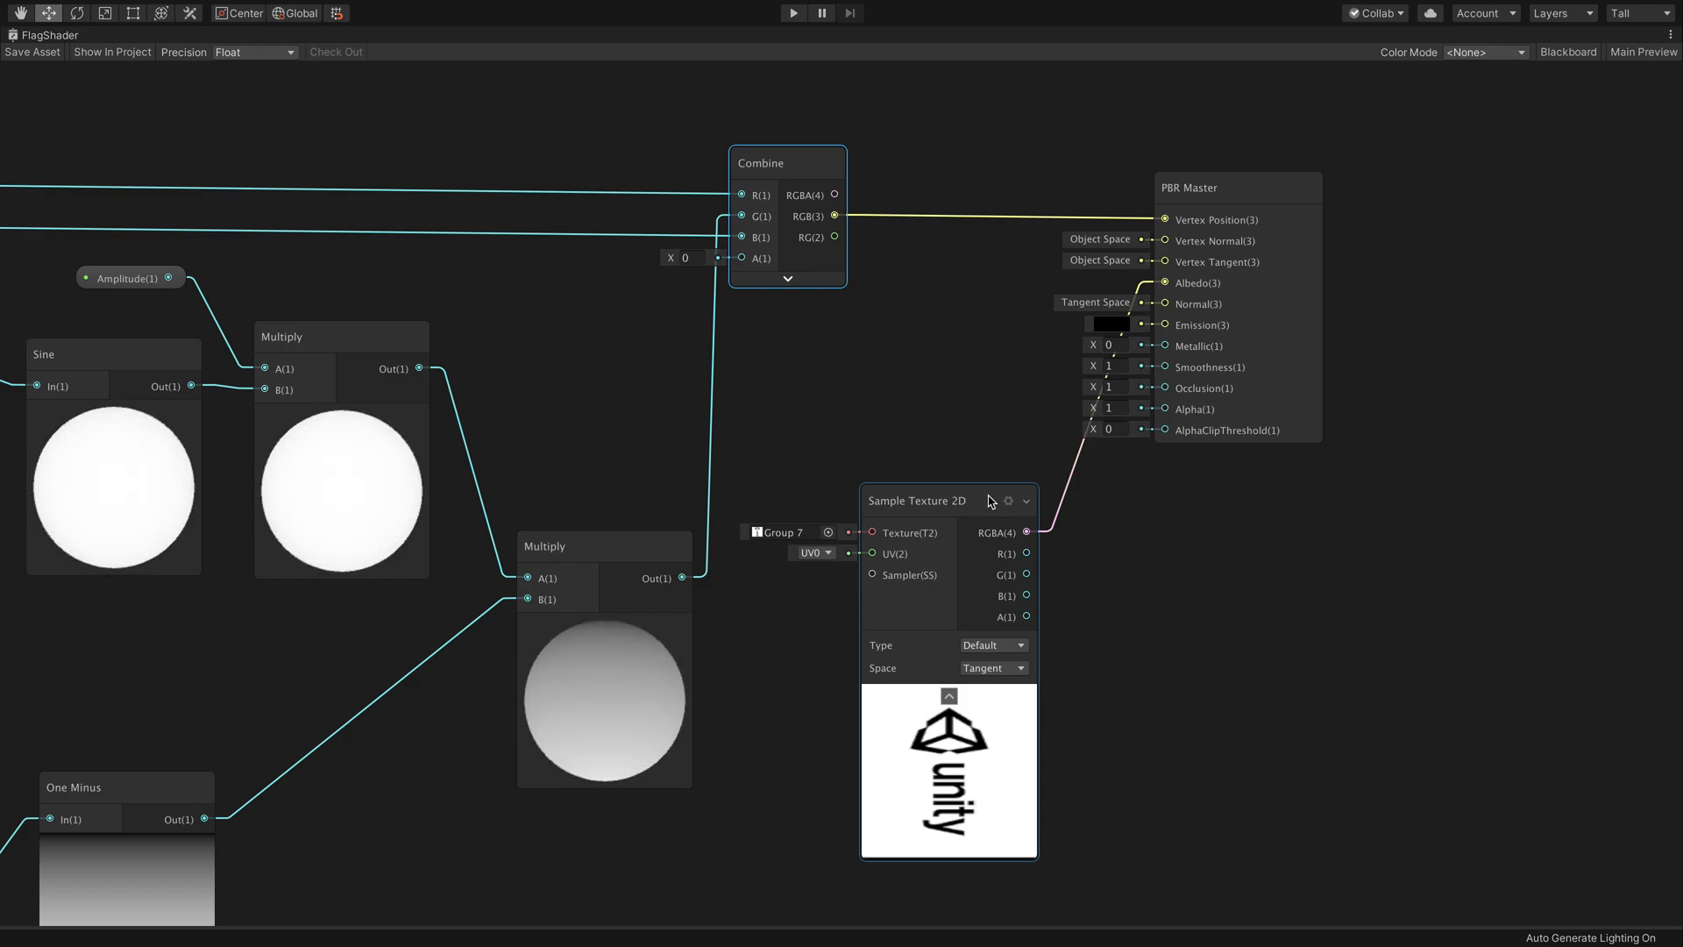
- Restore the maximized graph to the regular editor layout and inspect the Flag object in the scene
right_click(399, 40)
left_click(416, 49)
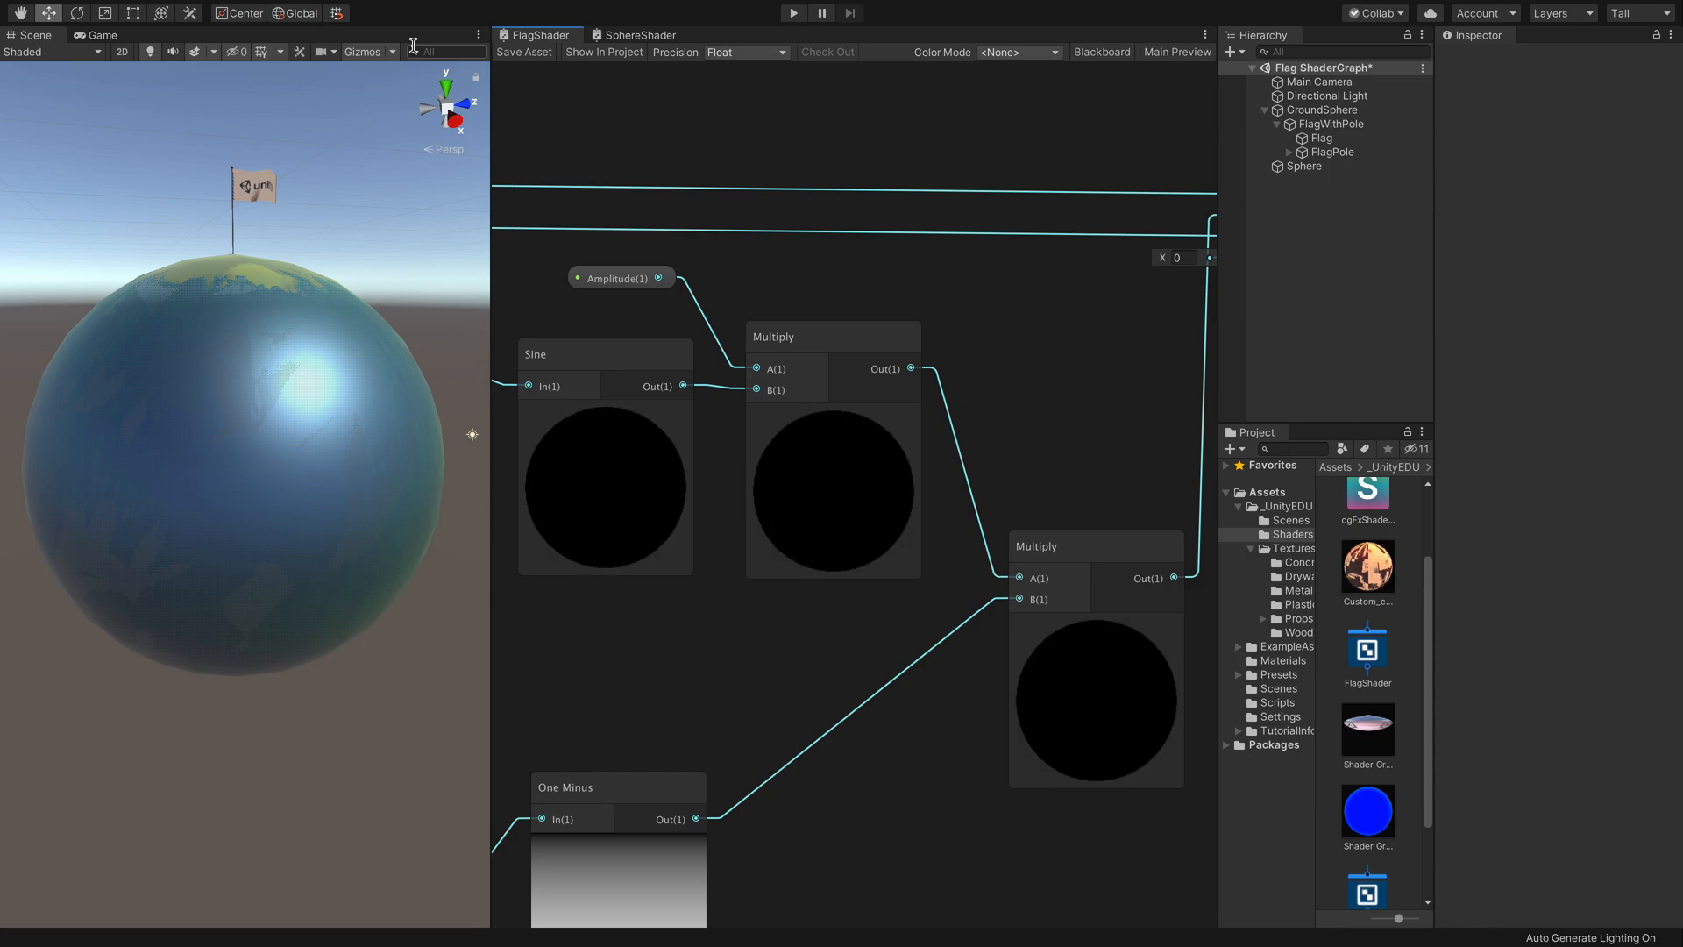
left_click(256, 185)
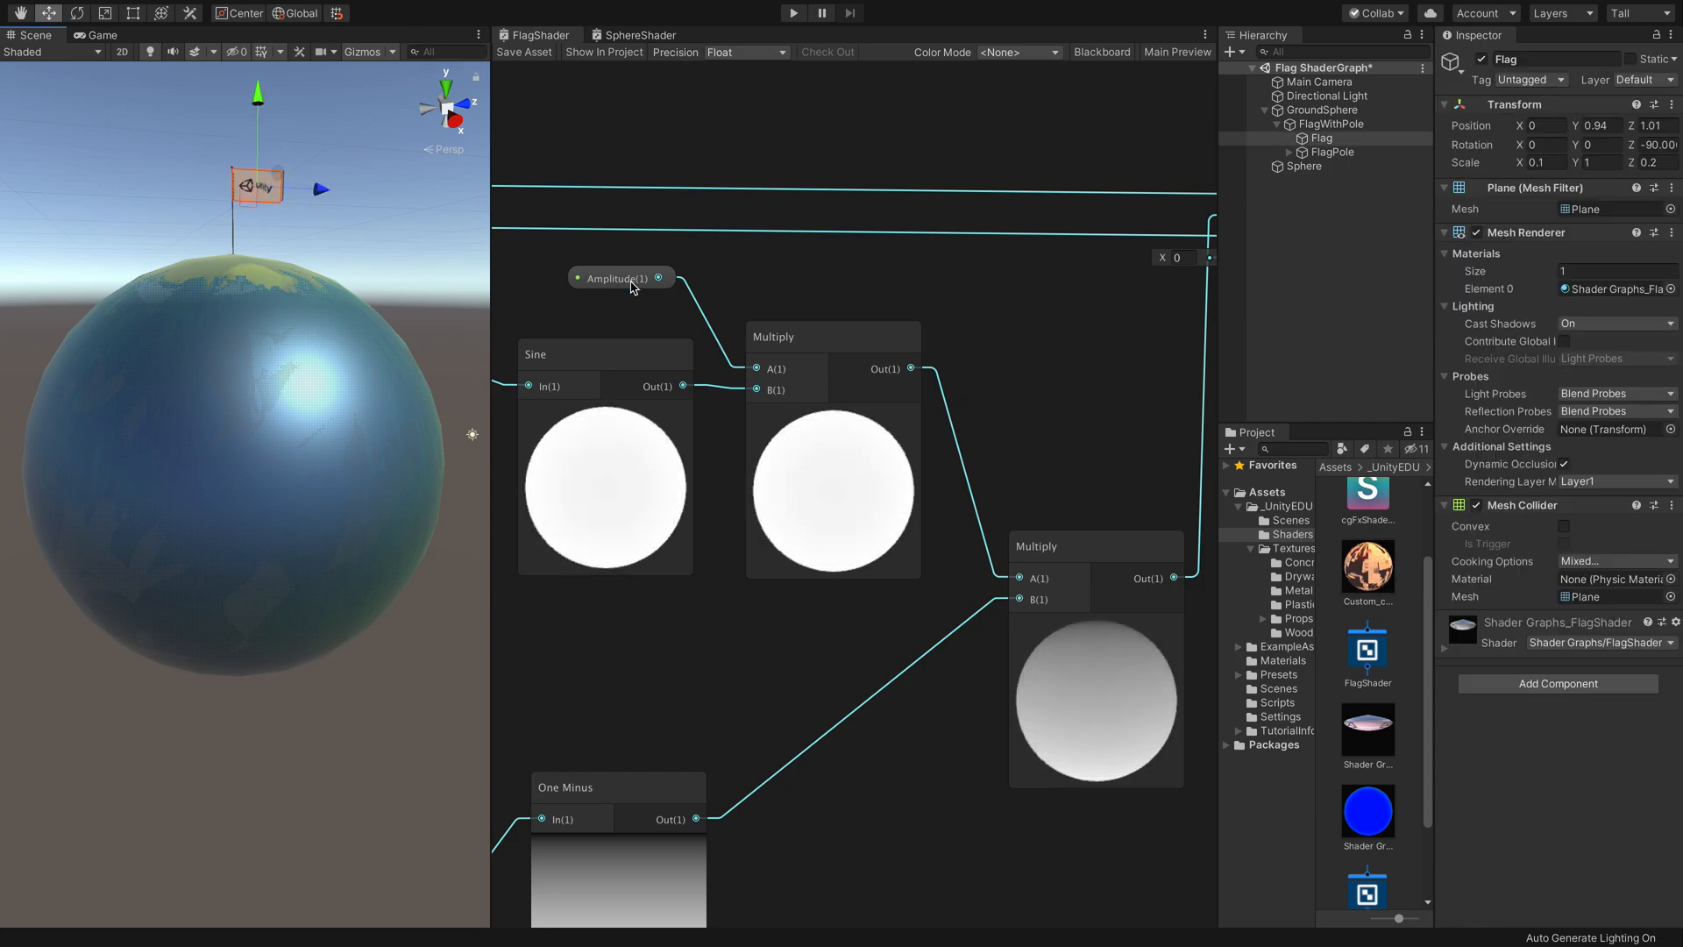
left_click(317, 254)
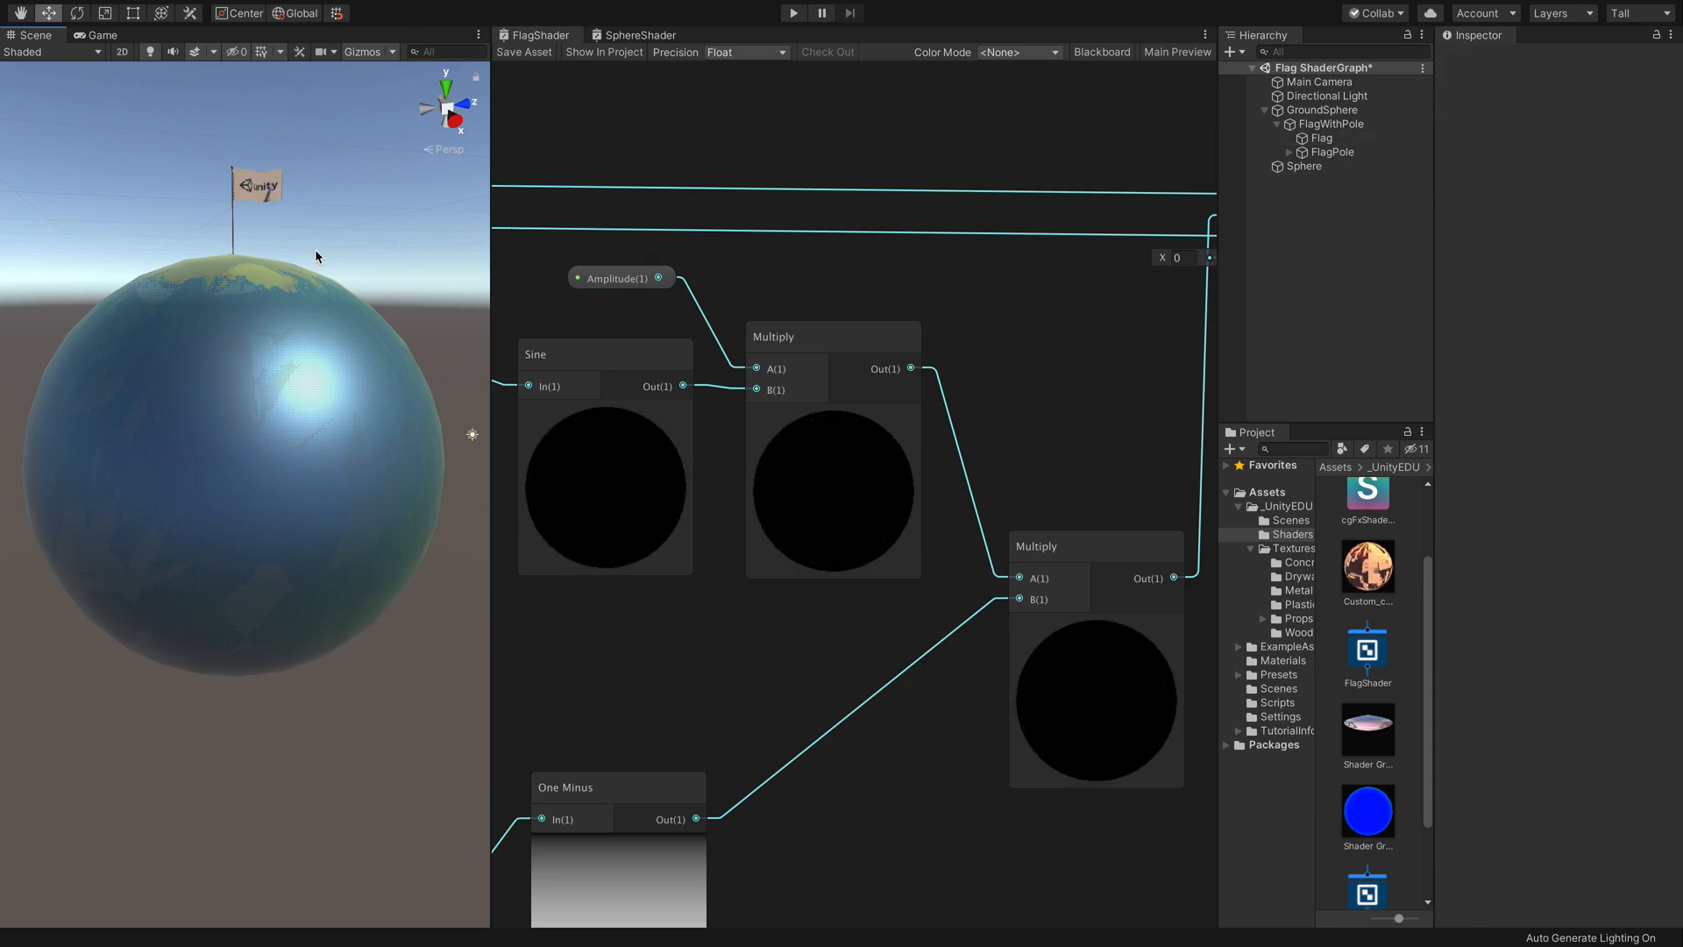
left_click_drag(318, 259, 321, 215, "alt")
left_click(249, 245)
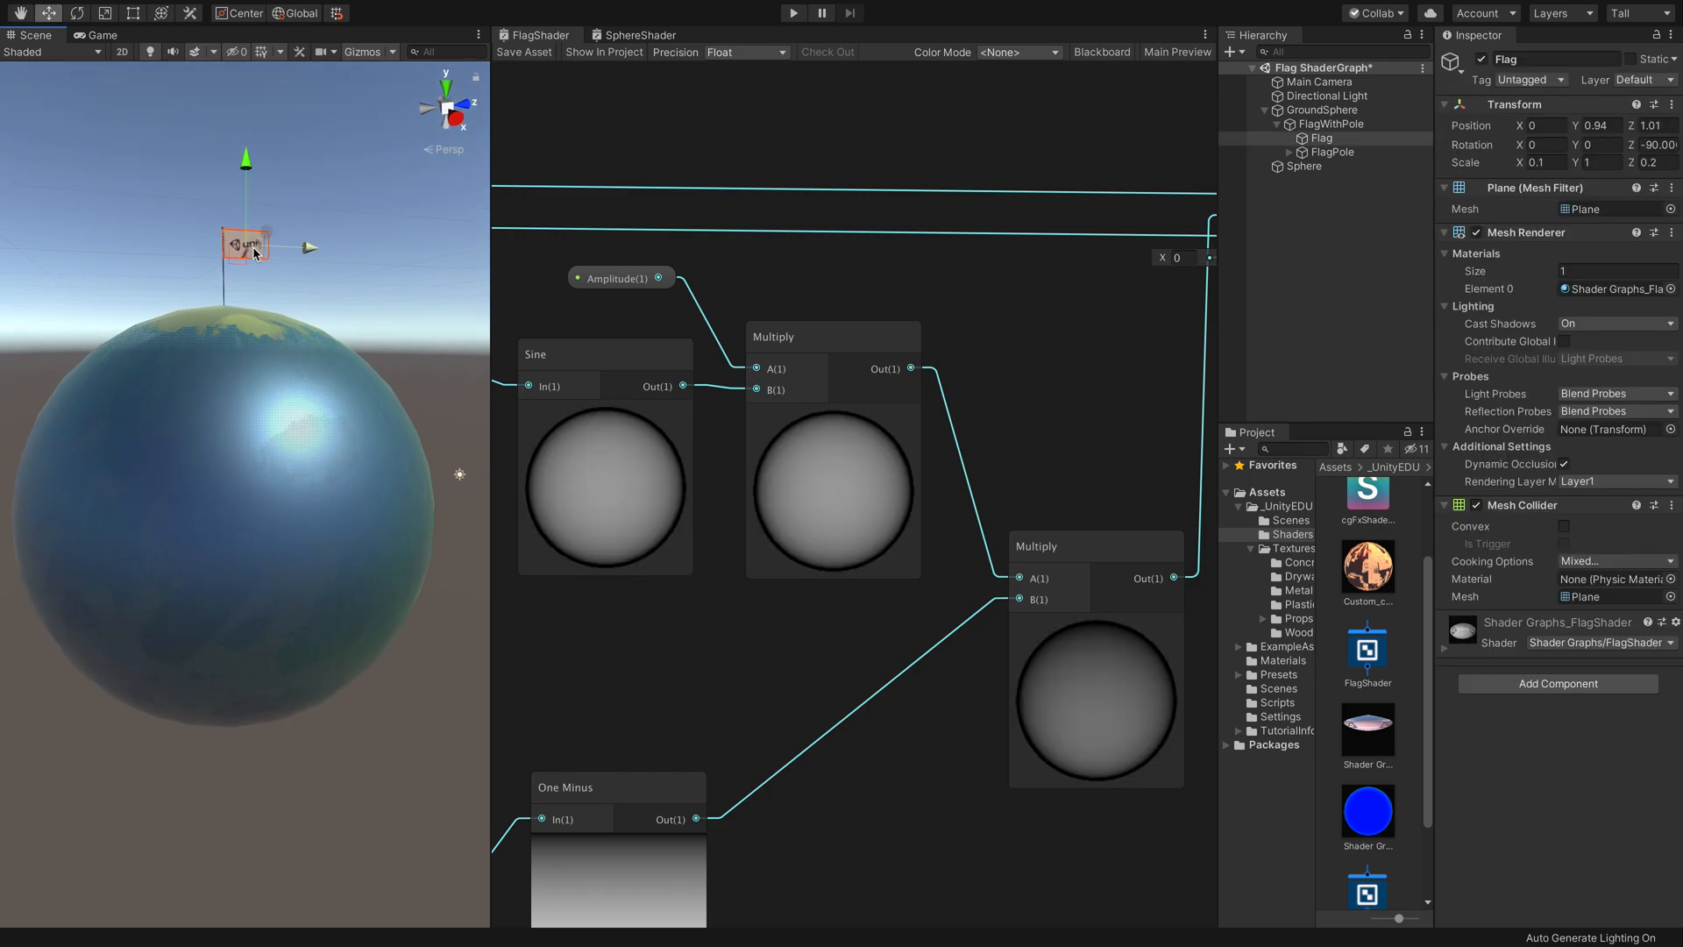
left_click(396, 250)
- Set the FlagShader material's Amplitude to 0.71 and its speed to 1.24
left_click(1368, 729)
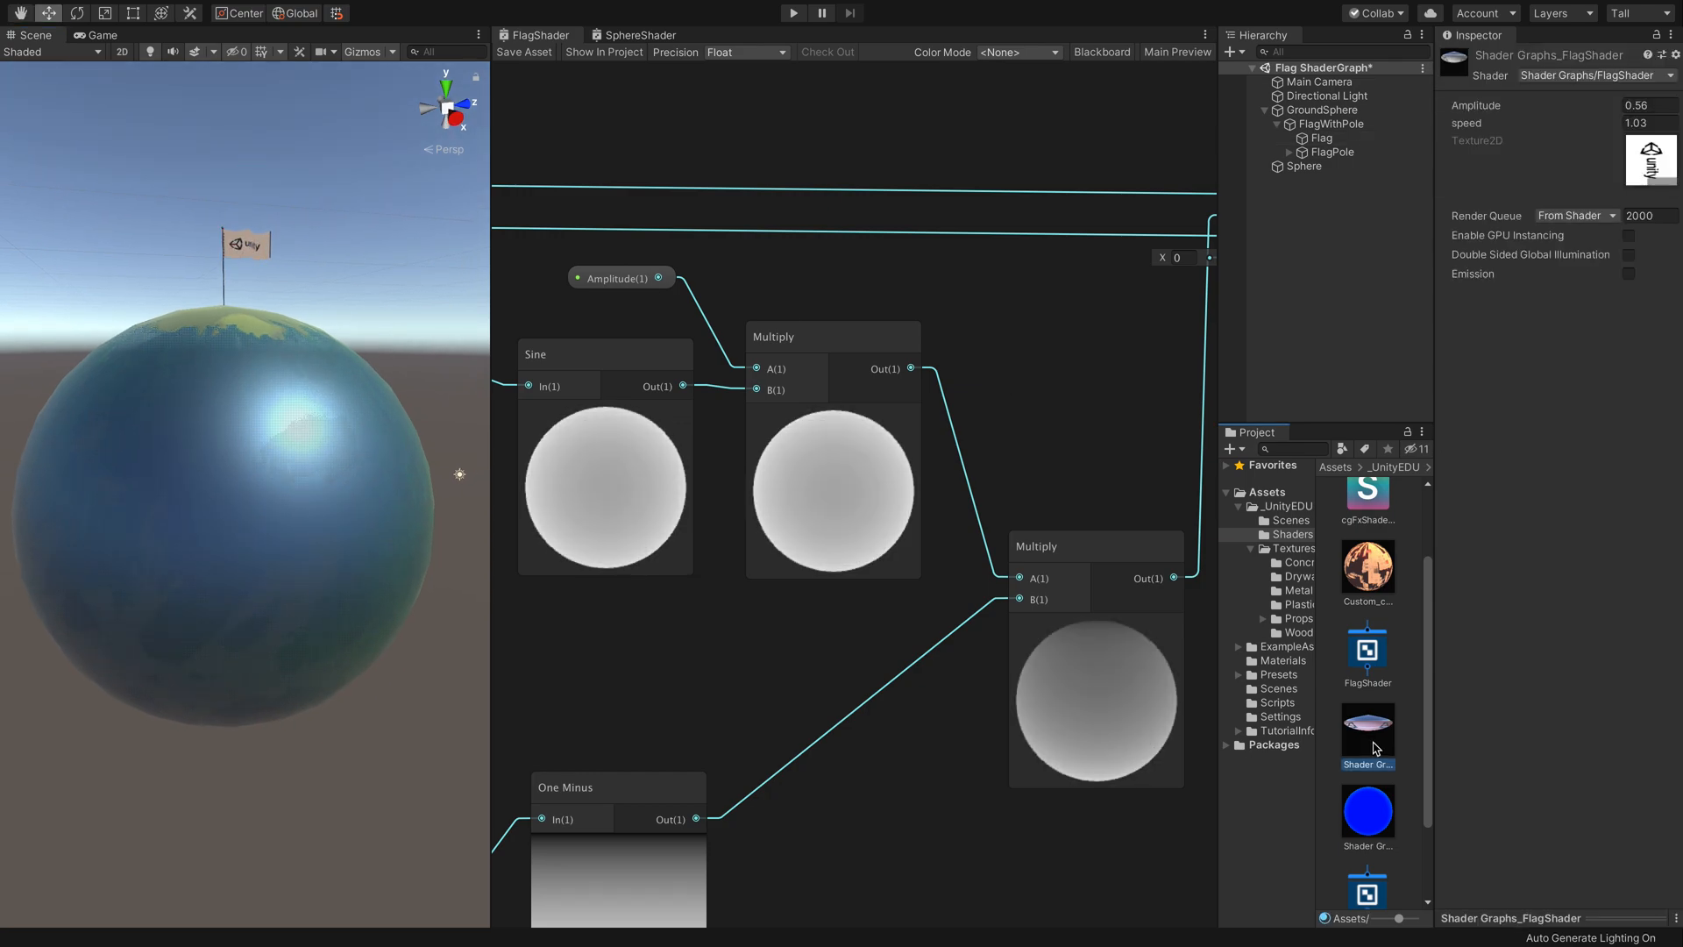
mouse_move(1556, 99)
left_mouse_down()
mouse_move(1544, 107)
mouse_move(1605, 112)
mouse_move(1505, 122)
mouse_move(1552, 112)
left_mouse_up()
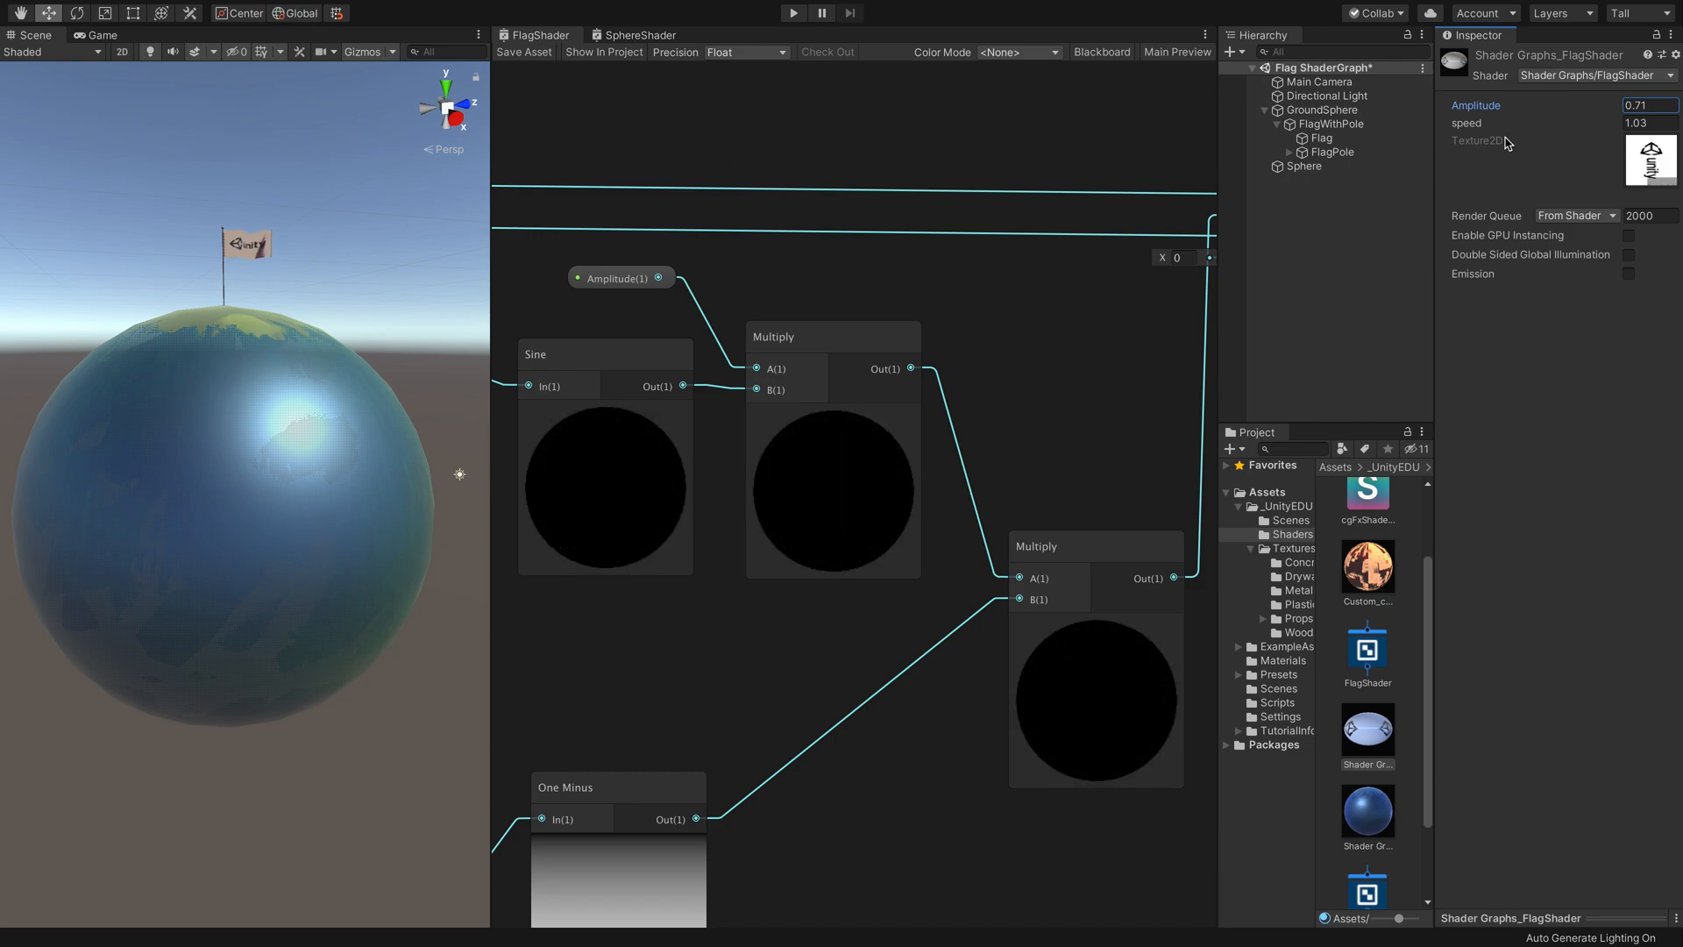
left_click_drag(1516, 127, 1525, 127)
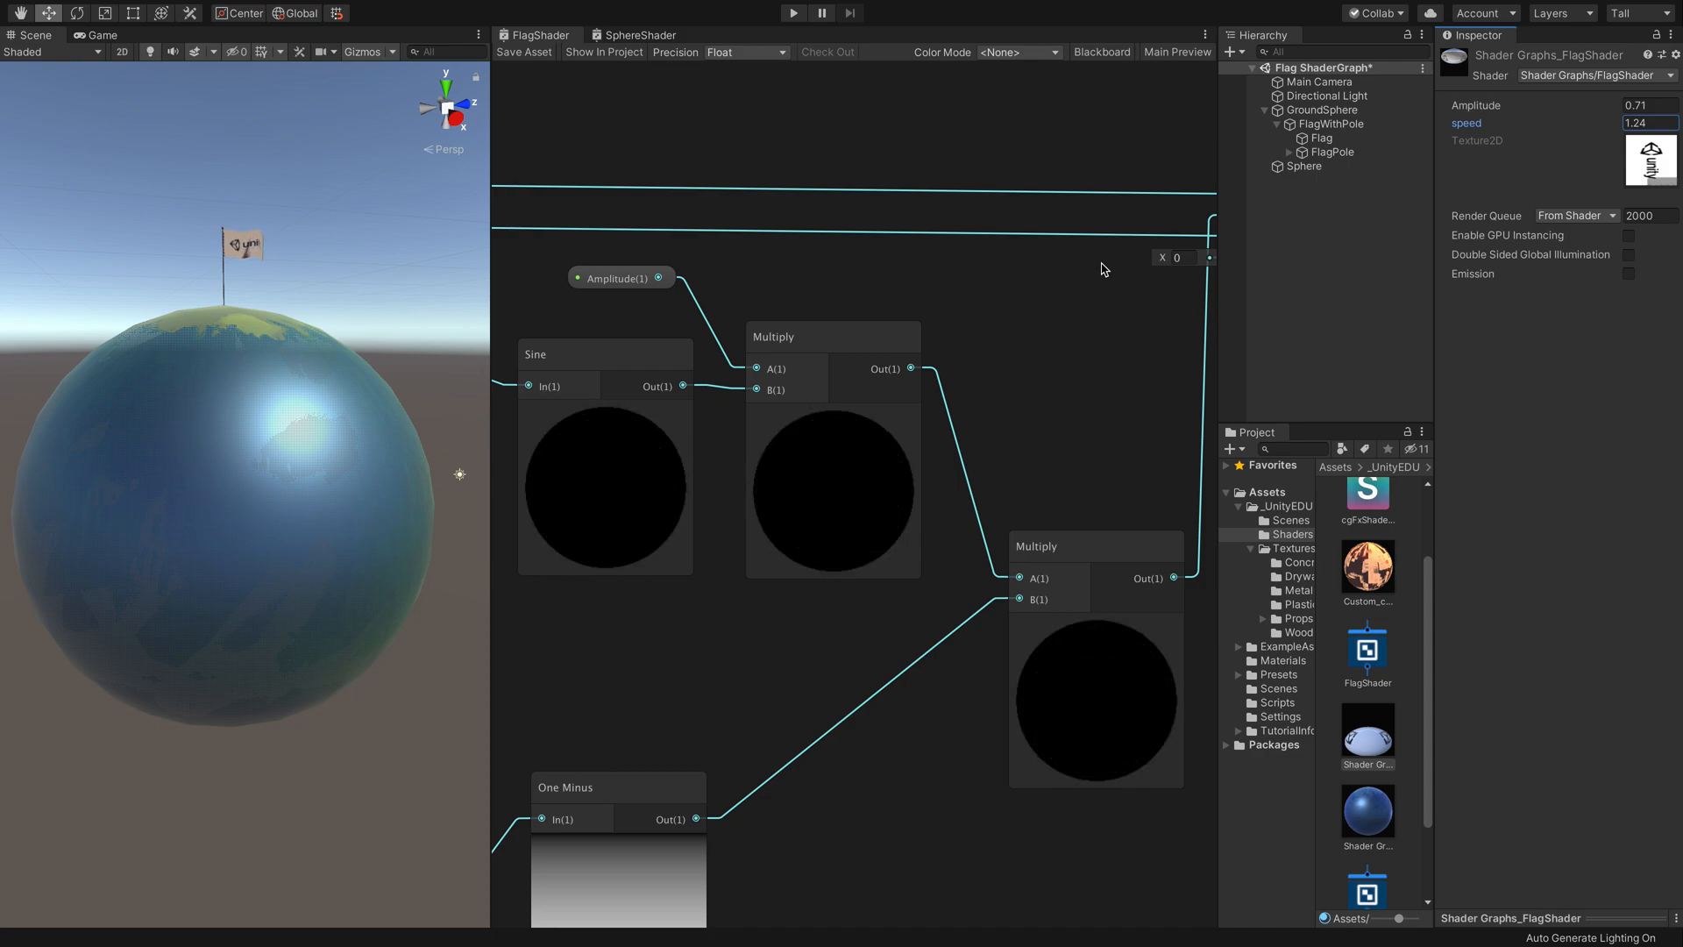
- Examine the small textured sphere in the scene and the properties of its Custom_cgFxShader2 material
scroll(333, 613, "down", 5)
scroll(333, 619, "down", 2)
left_click_drag(421, 629, 496, 650, "alt")
scroll(333, 576, "up", 4)
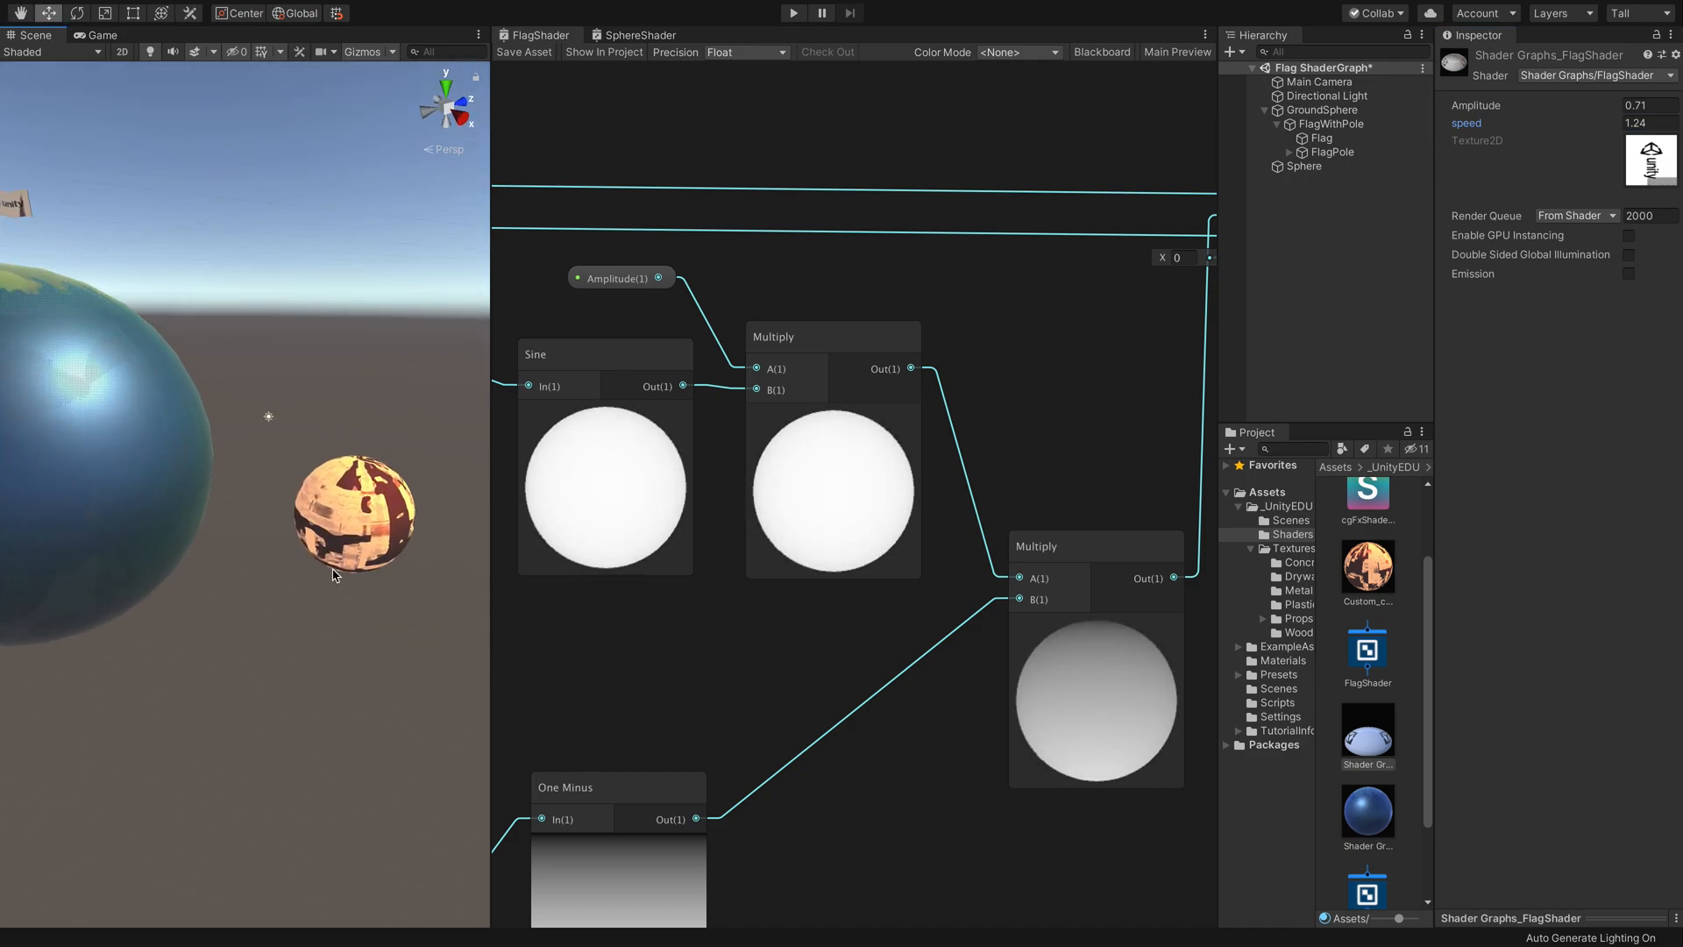
left_click(375, 507)
left_click(394, 377)
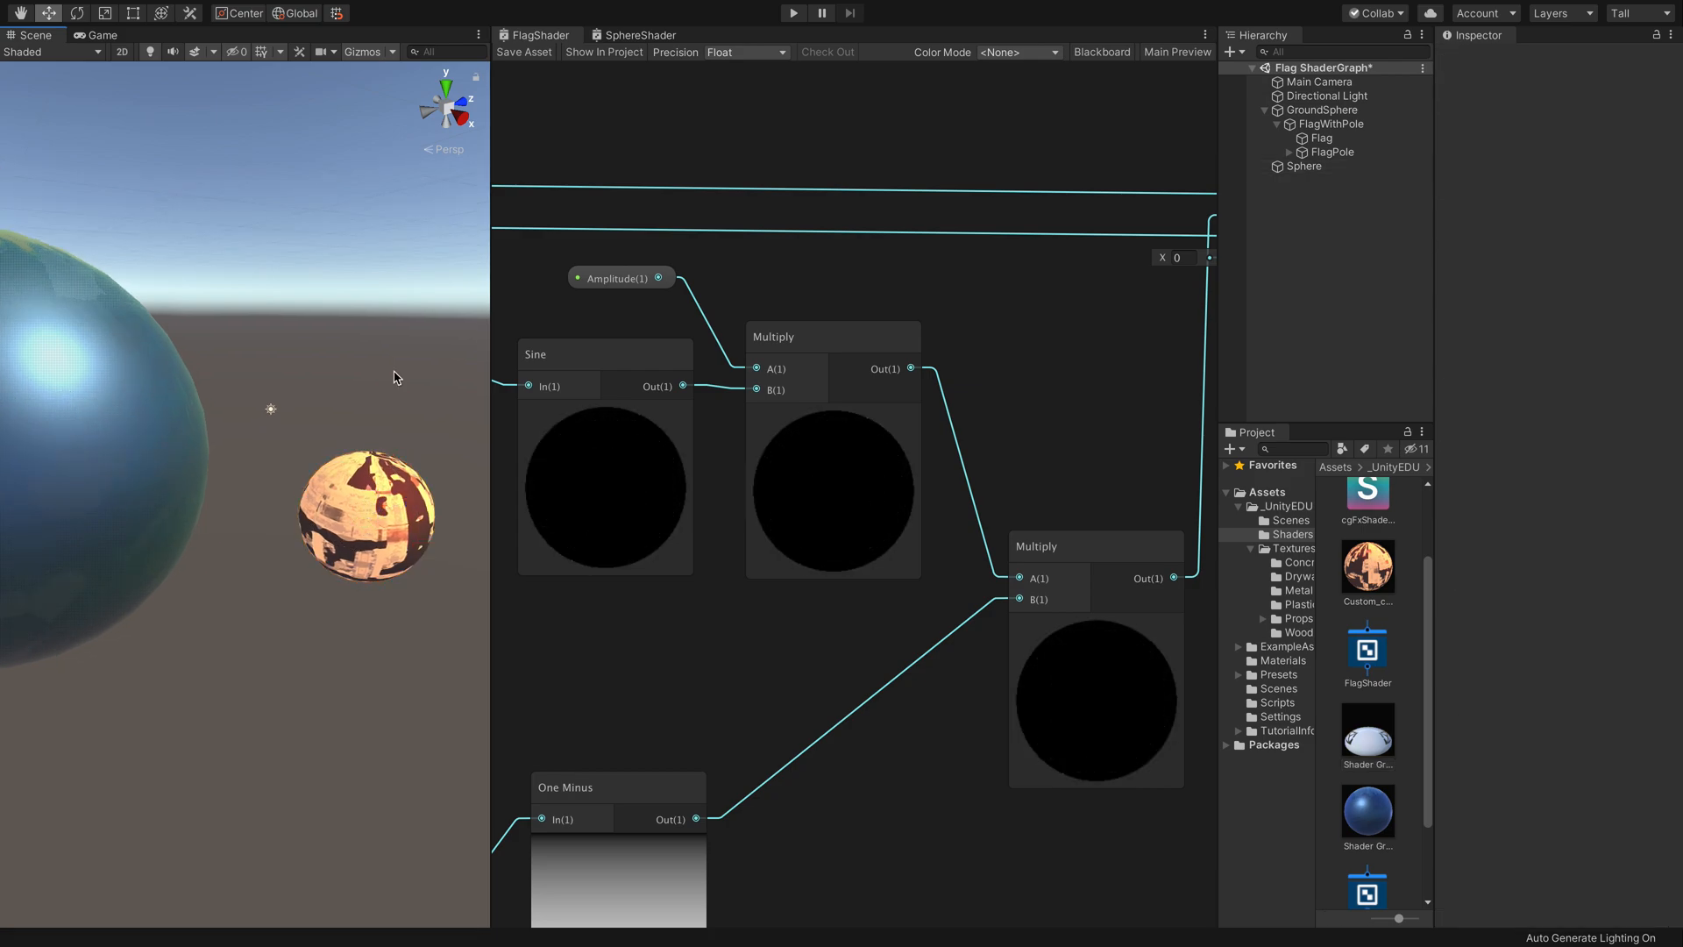
left_click(1365, 593)
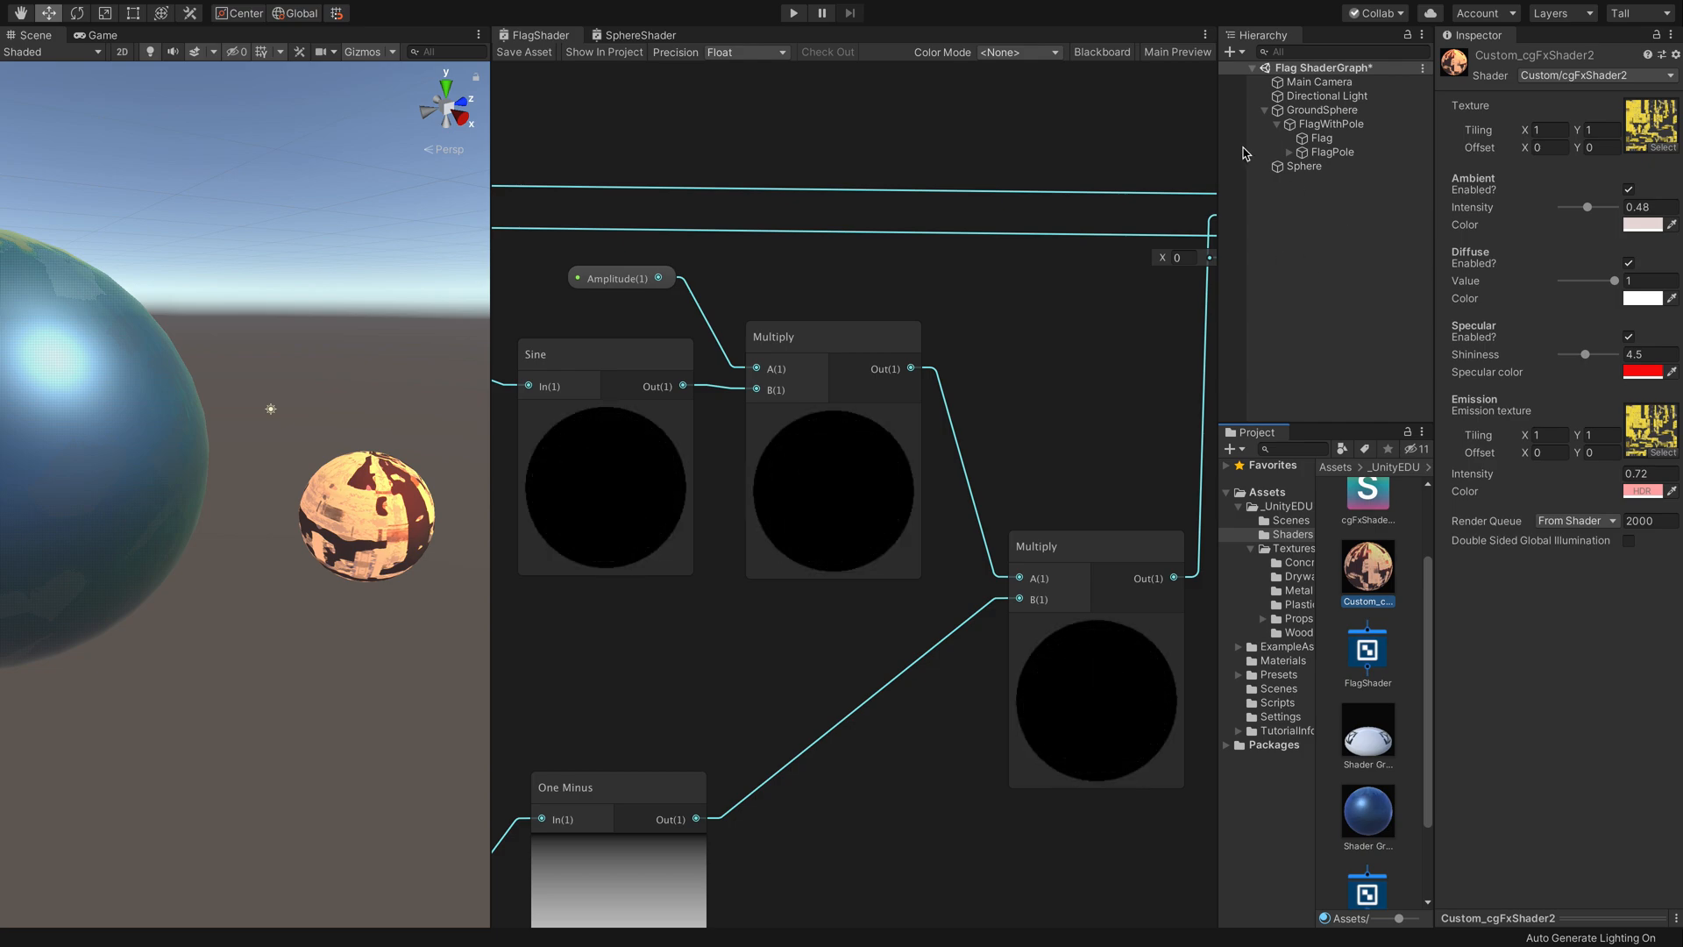
- Switch to Visual Studio Code in full screen and review cgFxShader2.shader up to its Properties block
mouse_move(849, 5)
left_click(47, 34)
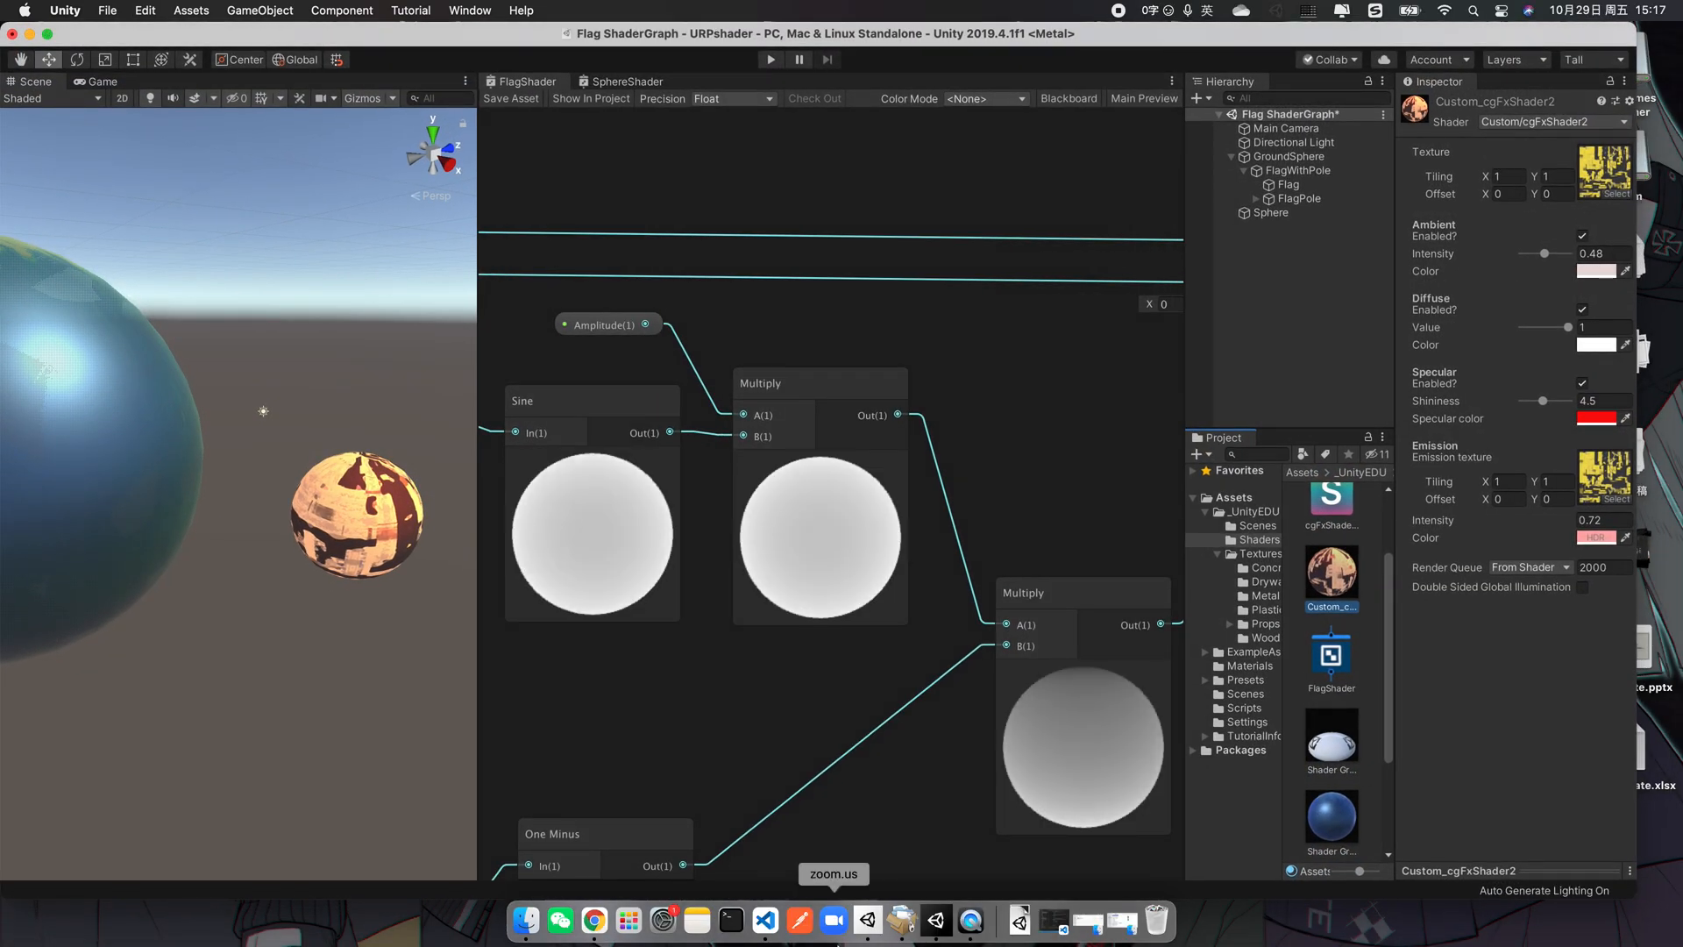
left_click(765, 921)
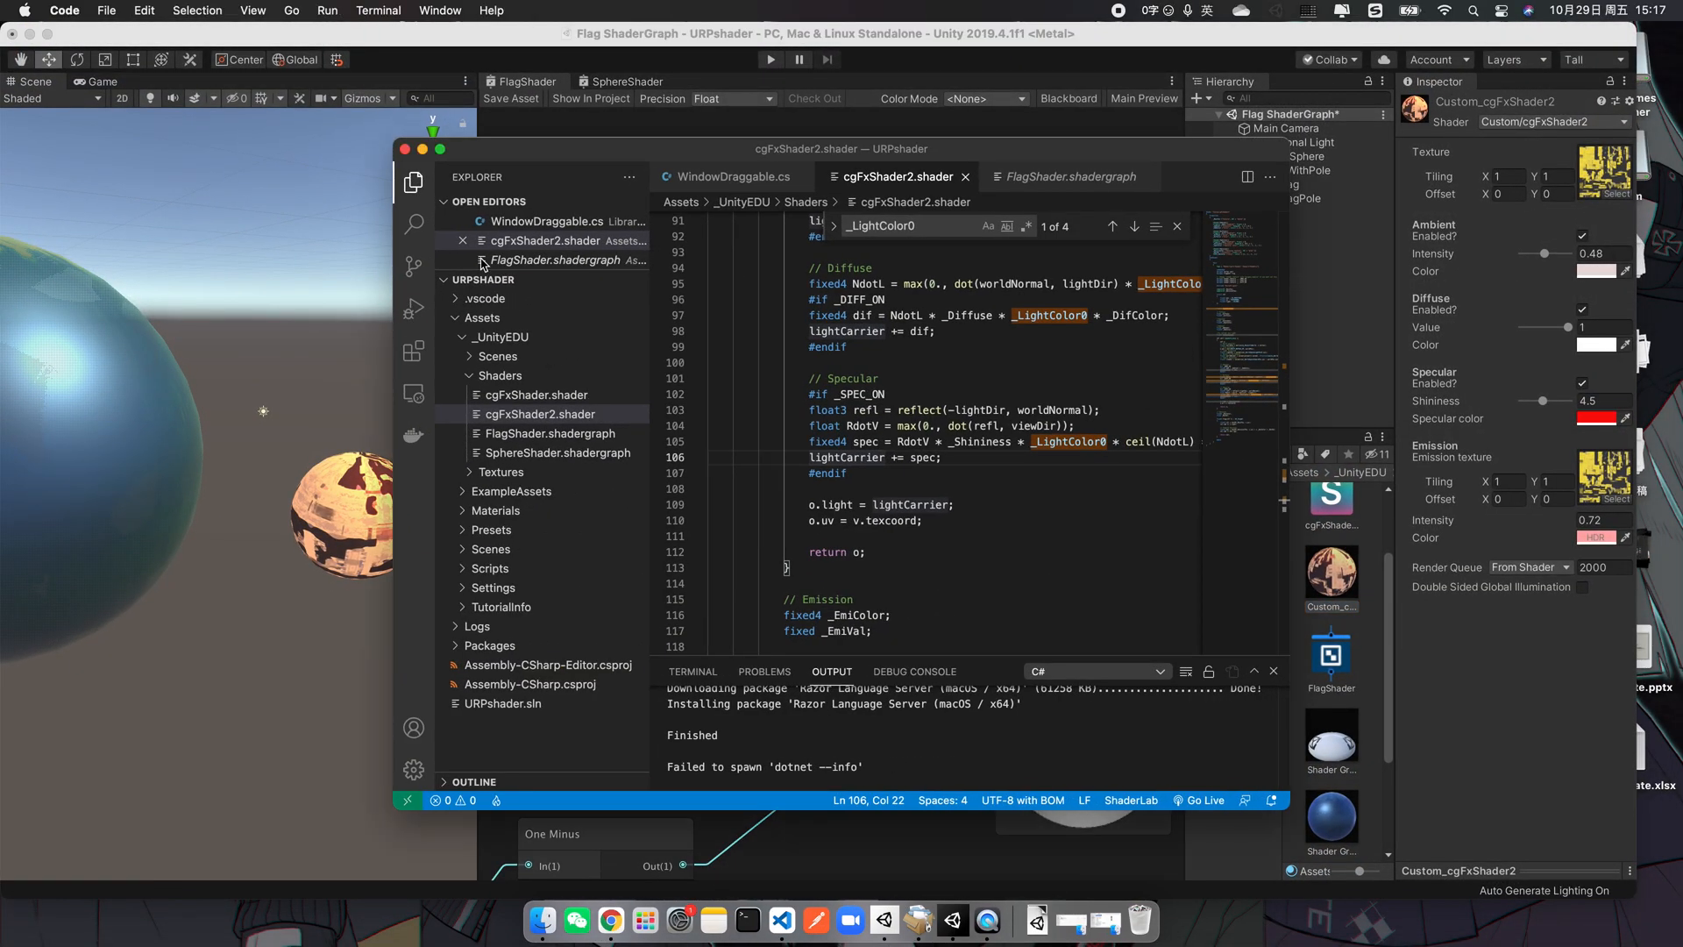
left_click(440, 149)
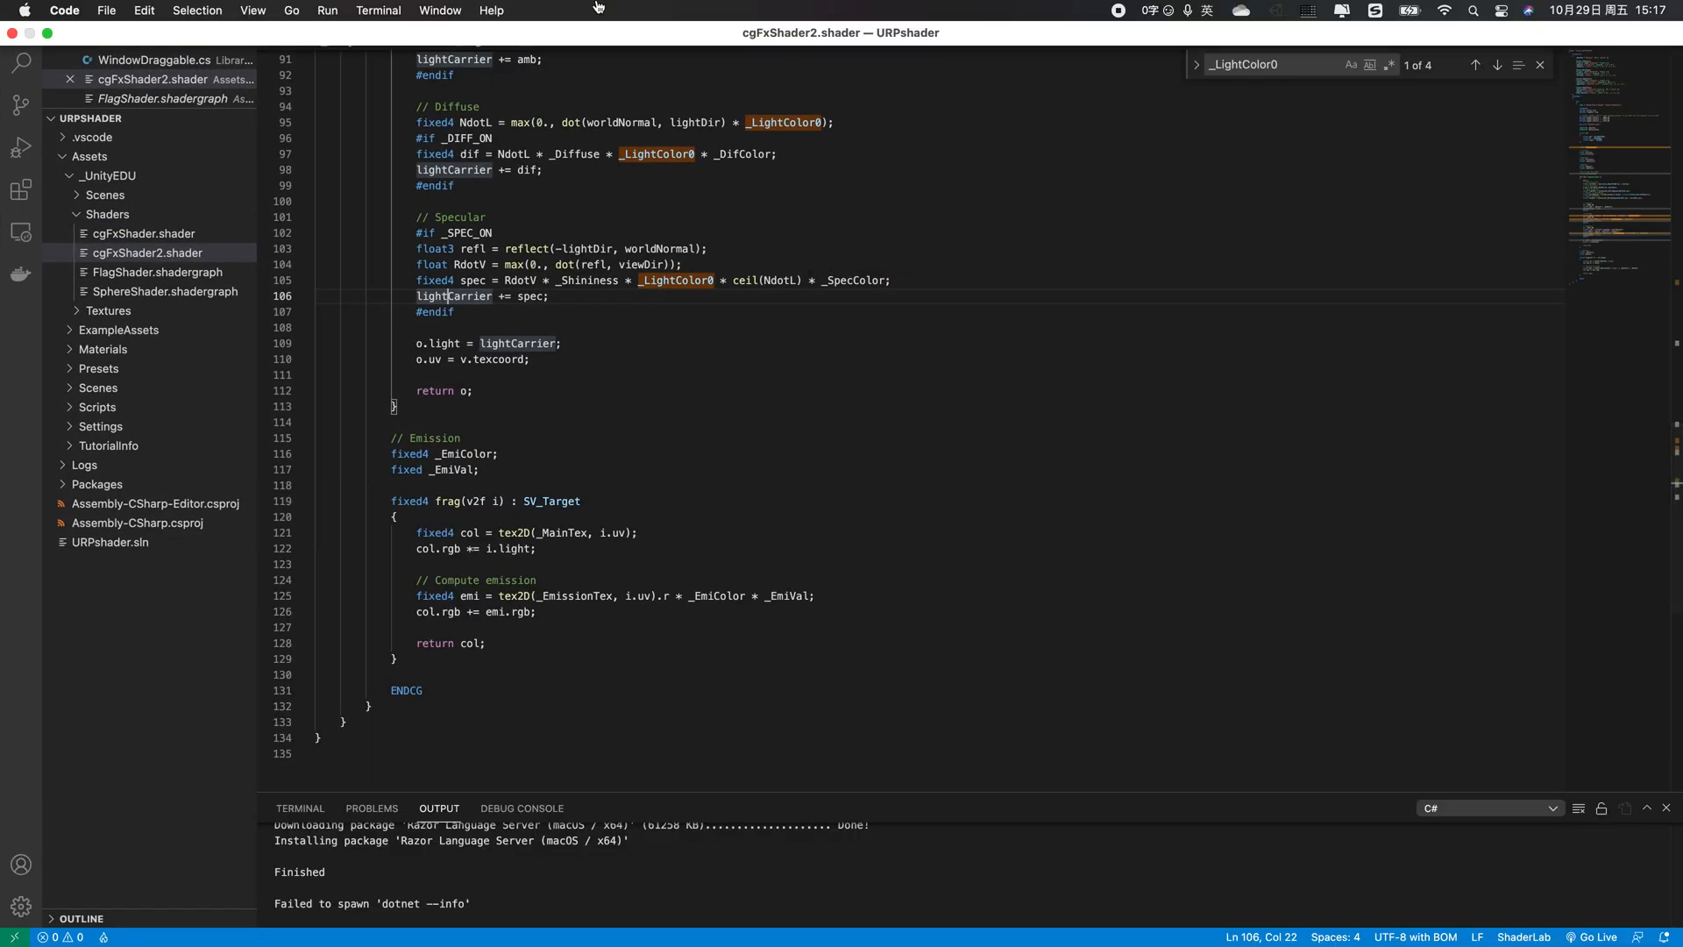
scroll(534, 262, "up", 10)
scroll(534, 262, "up", 20)
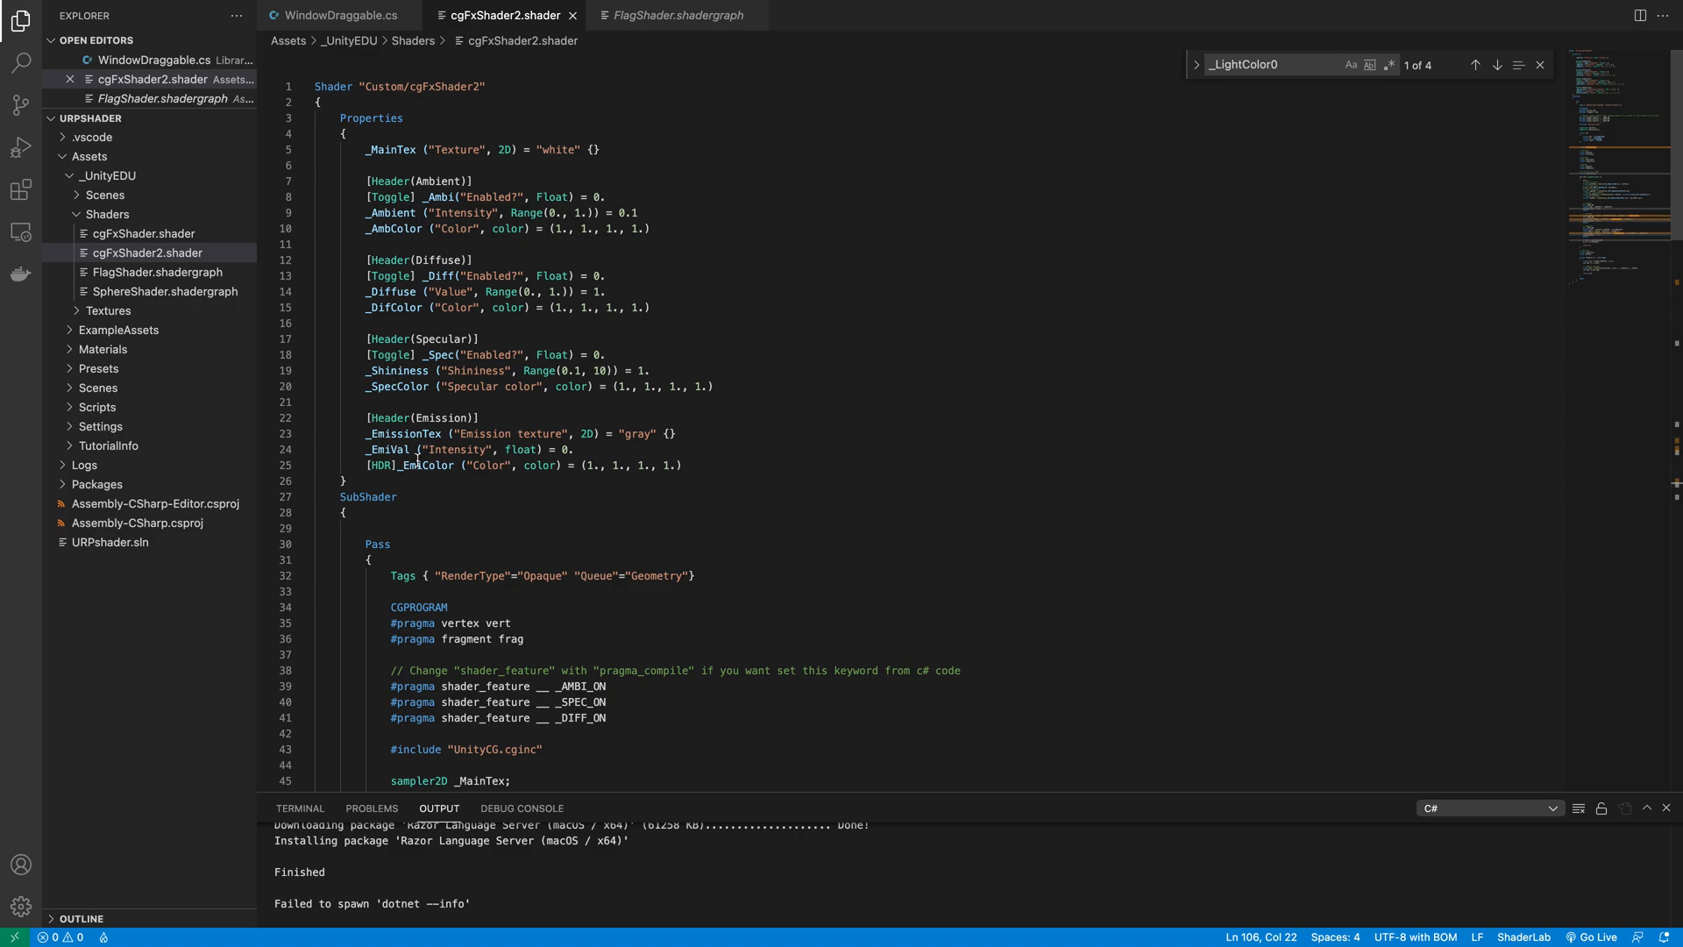
- Review cgFxShader2.shader from the shader_feature pragmas and v2f struct through the vertex function's ambient, diffuse and specular calculations
scroll(417, 459, "down", 6)
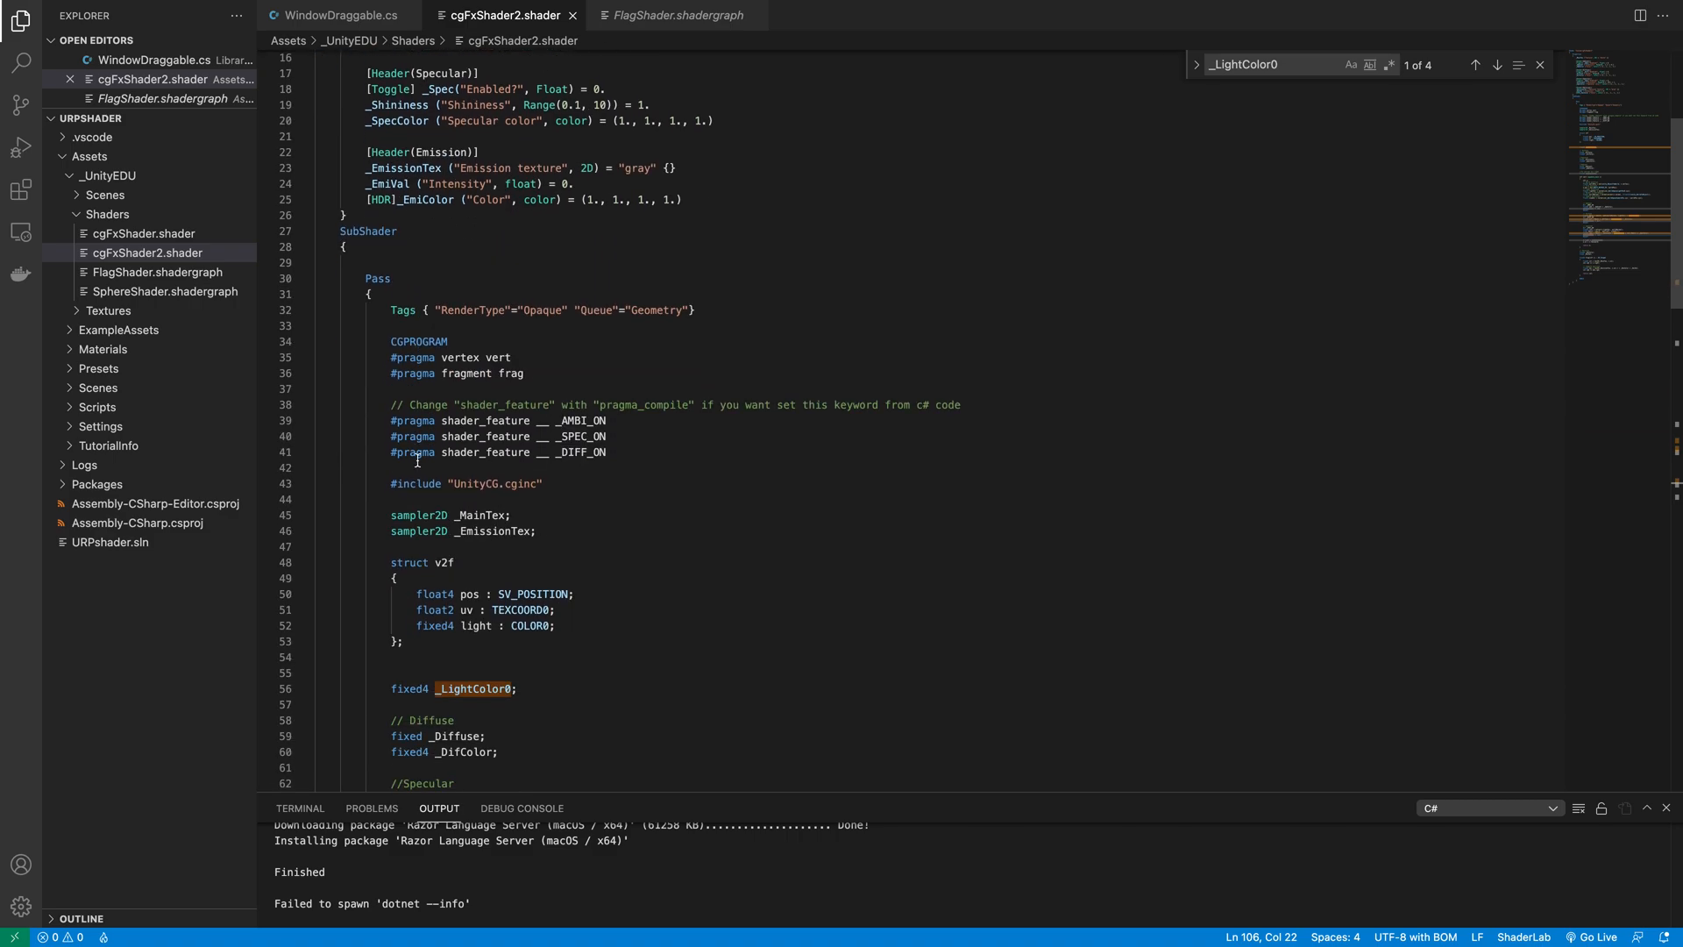
scroll(417, 459, "down", 2)
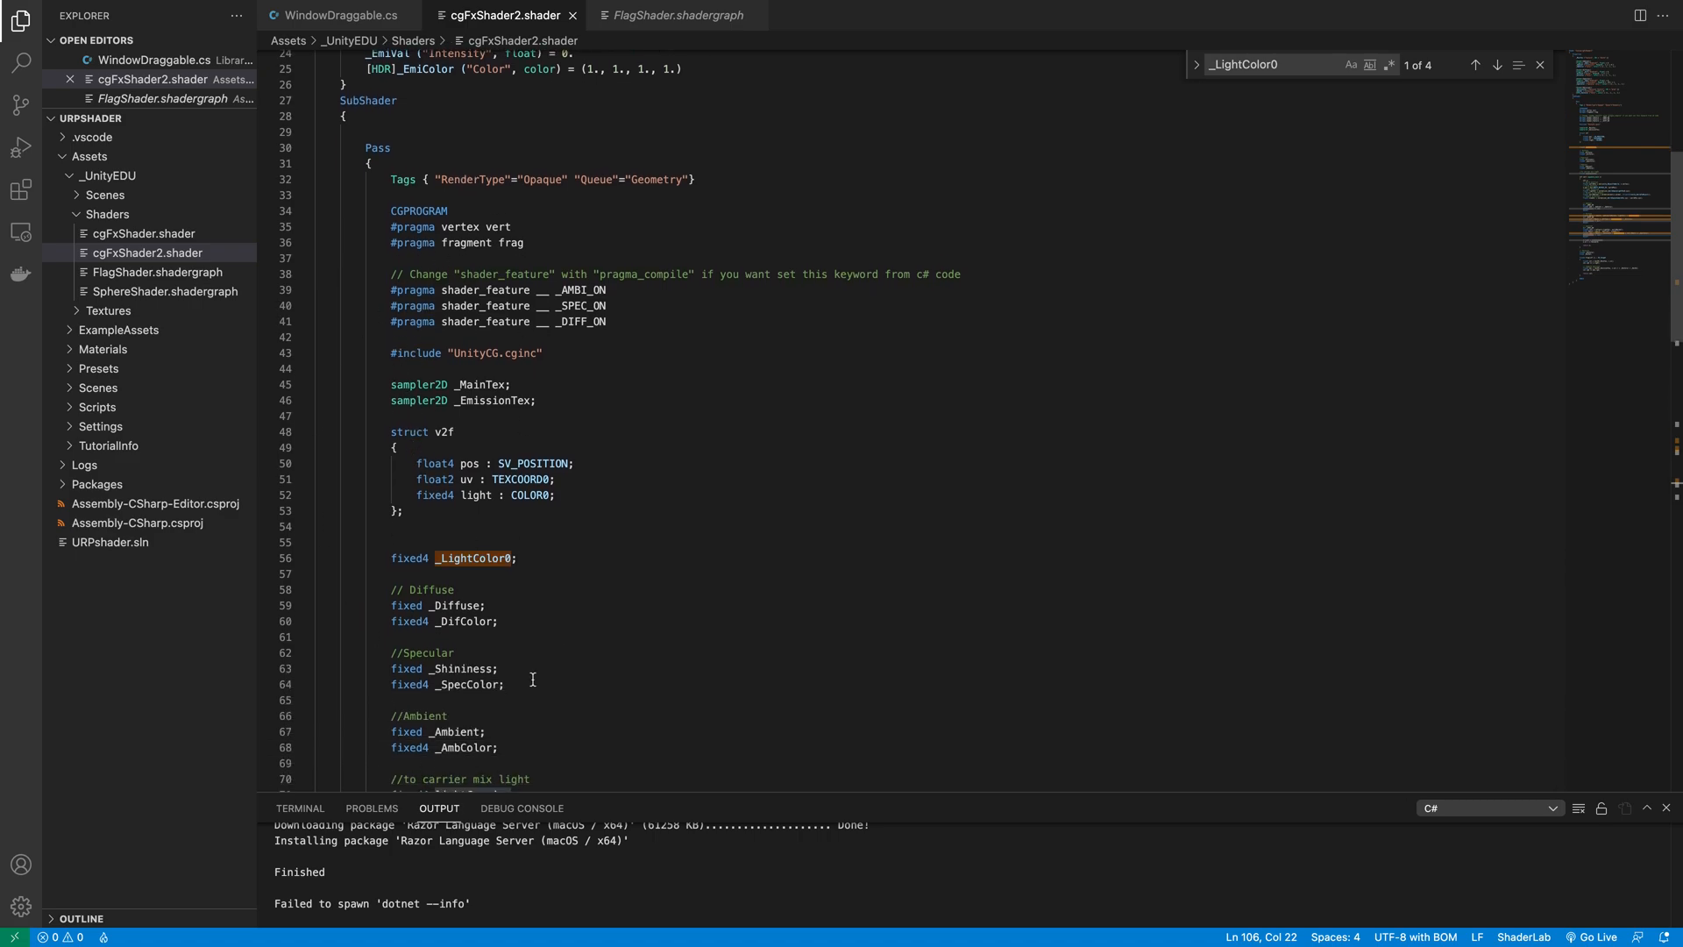
scroll(533, 679, "down", 10)
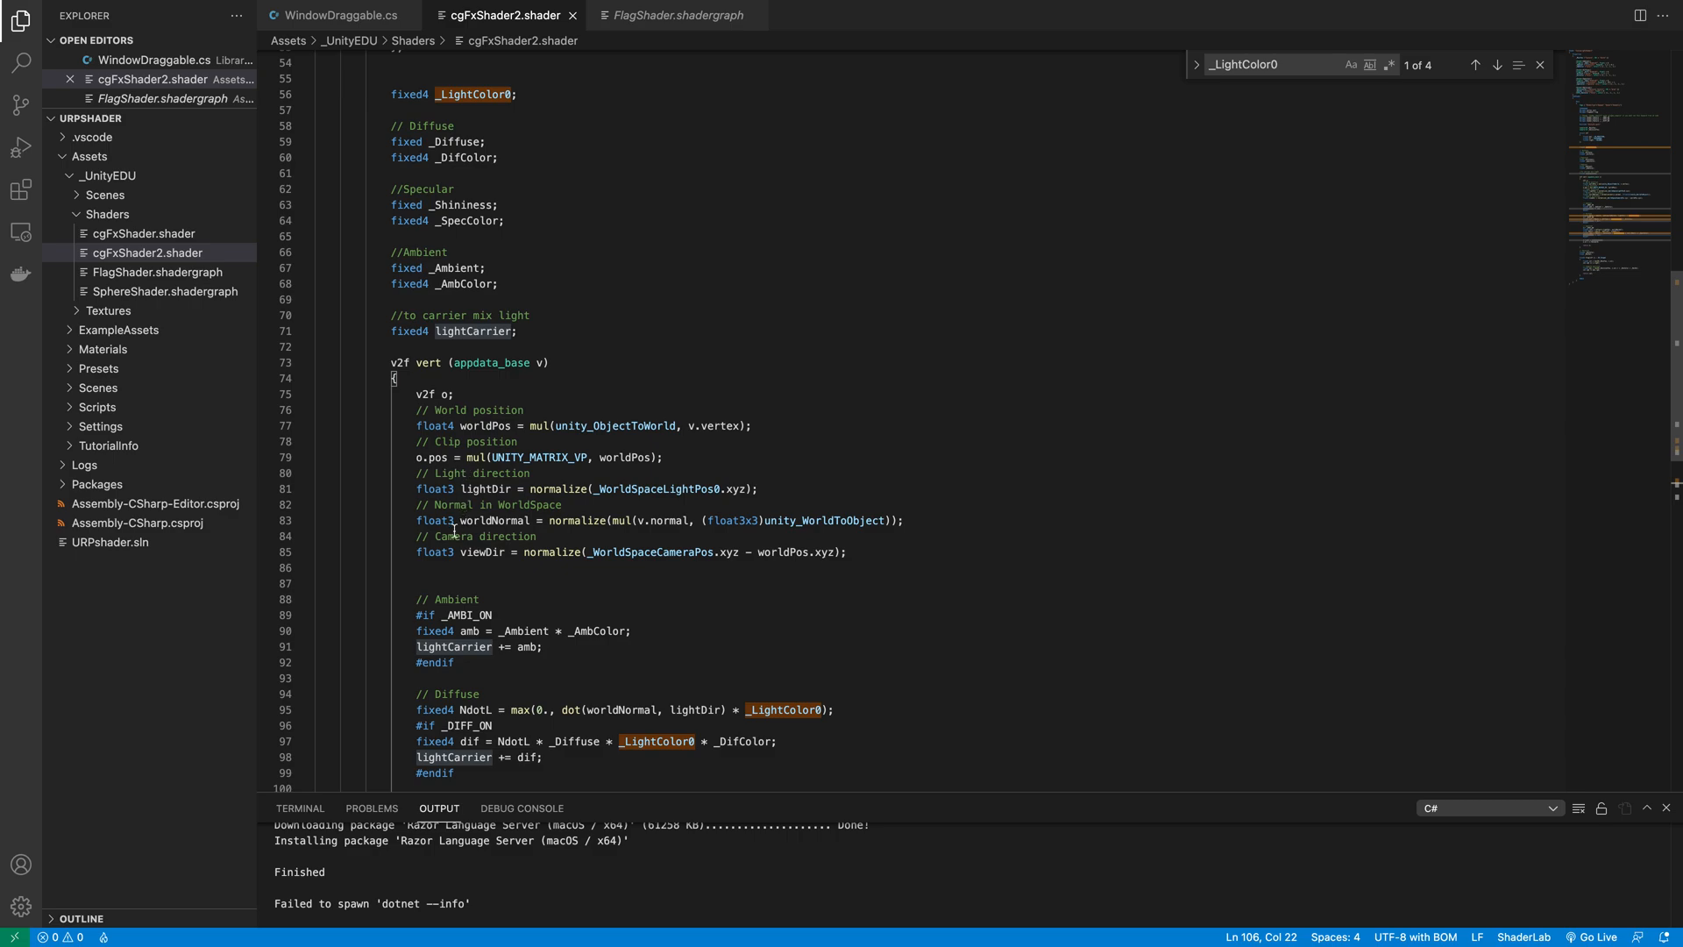
scroll(454, 531, "down", 2)
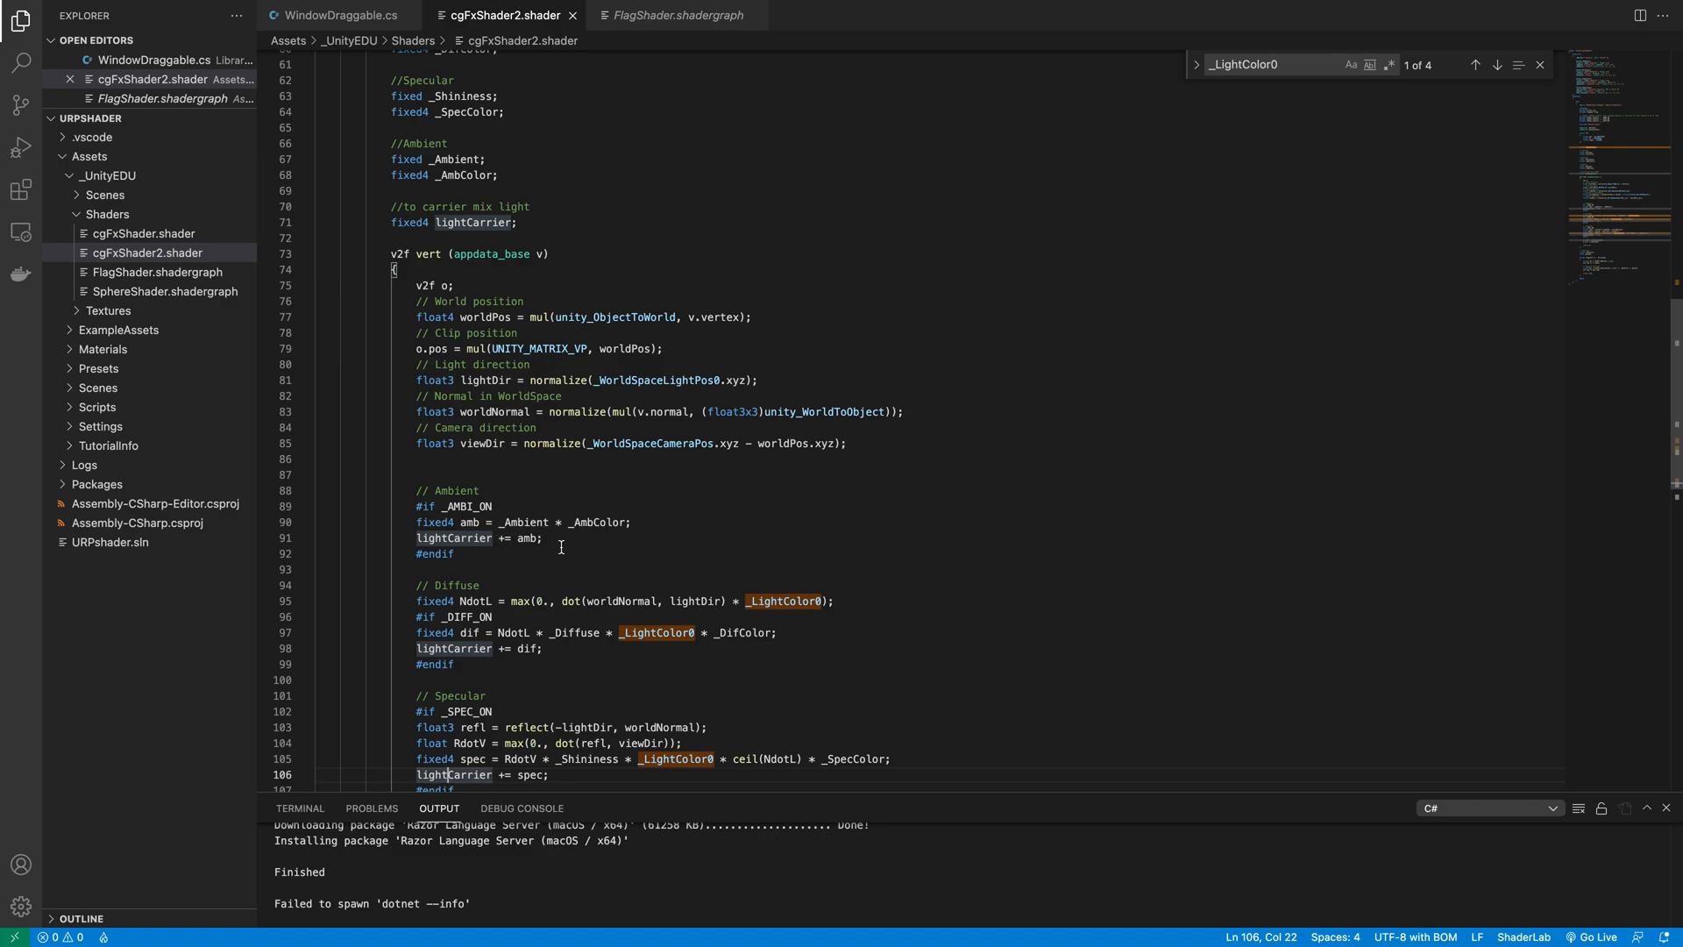
scroll(561, 547, "down", 2)
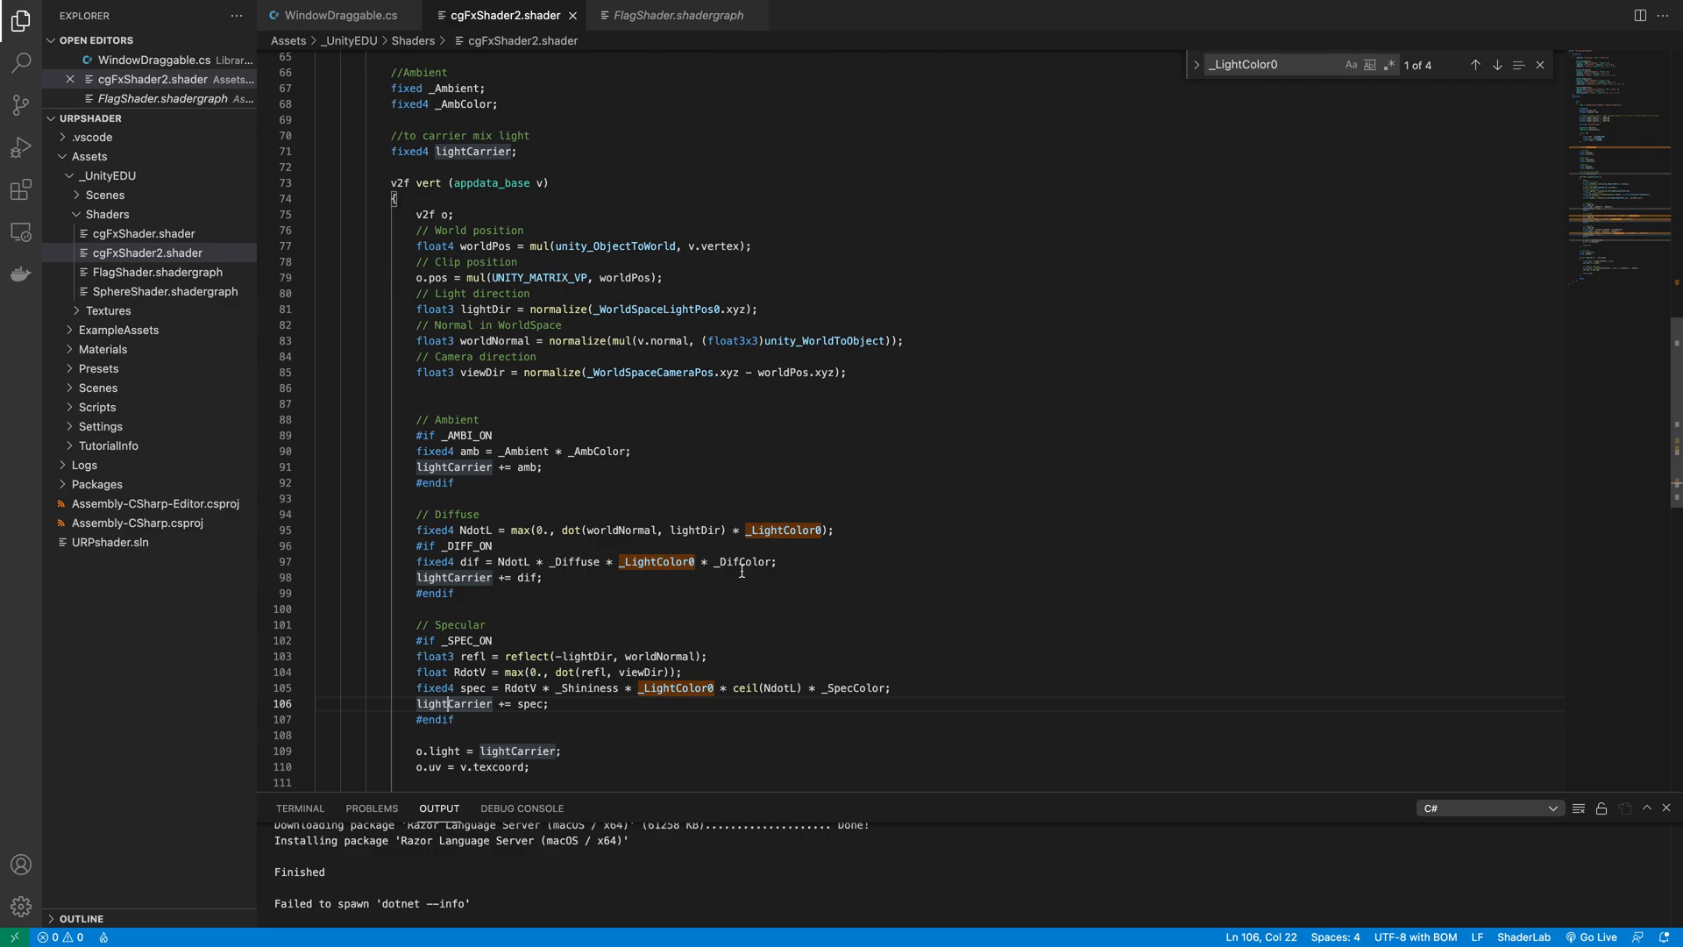
scroll(429, 483, "up", 2)
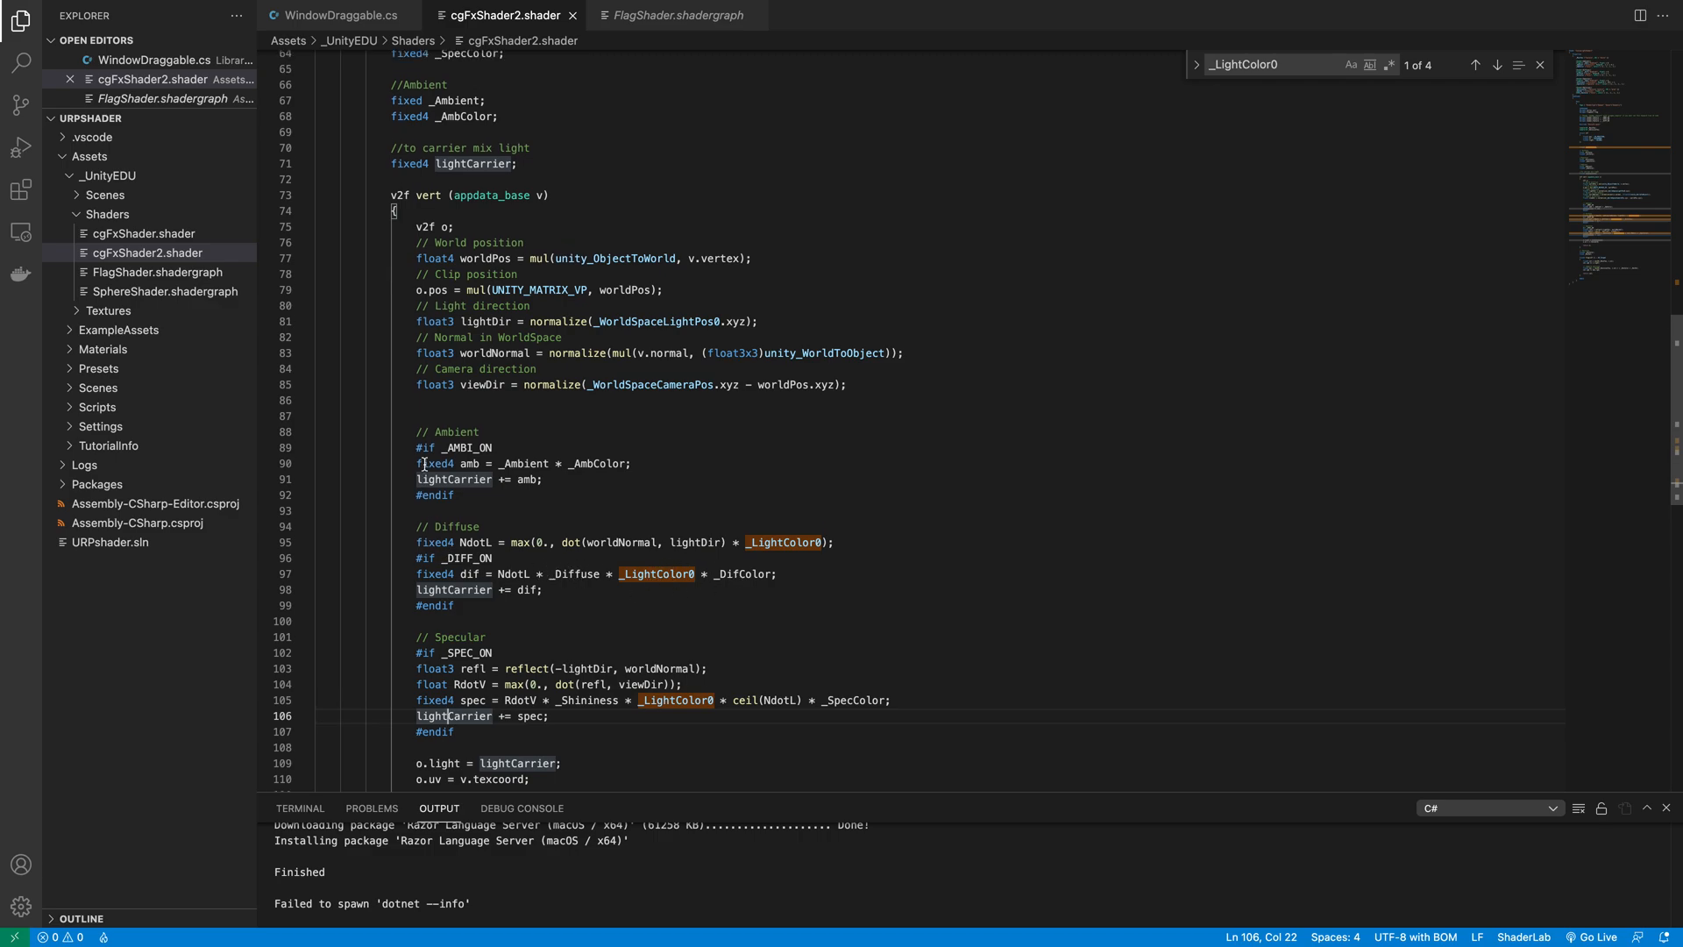
- Trace the lightCarrier variable from its declaration through the ambient, diffuse and specular blocks to the vertex output
double_click(456, 217)
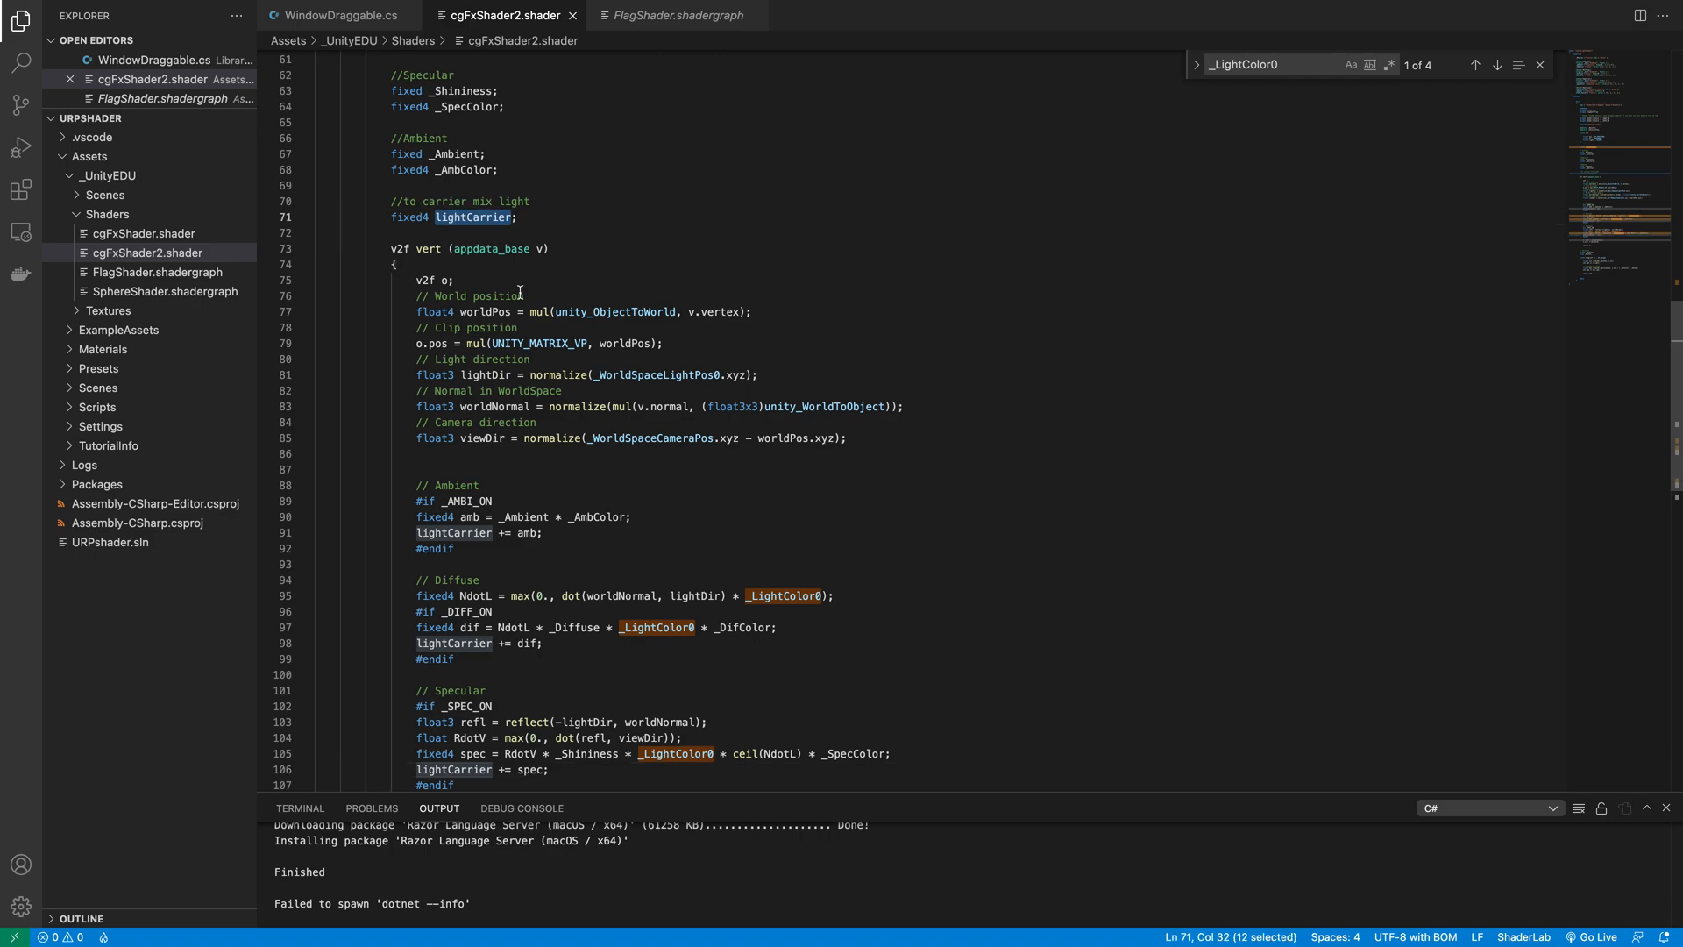
scroll(520, 292, "down", 2)
left_click(468, 568)
scroll(468, 575, "down", 1)
scroll(469, 575, "down", 2)
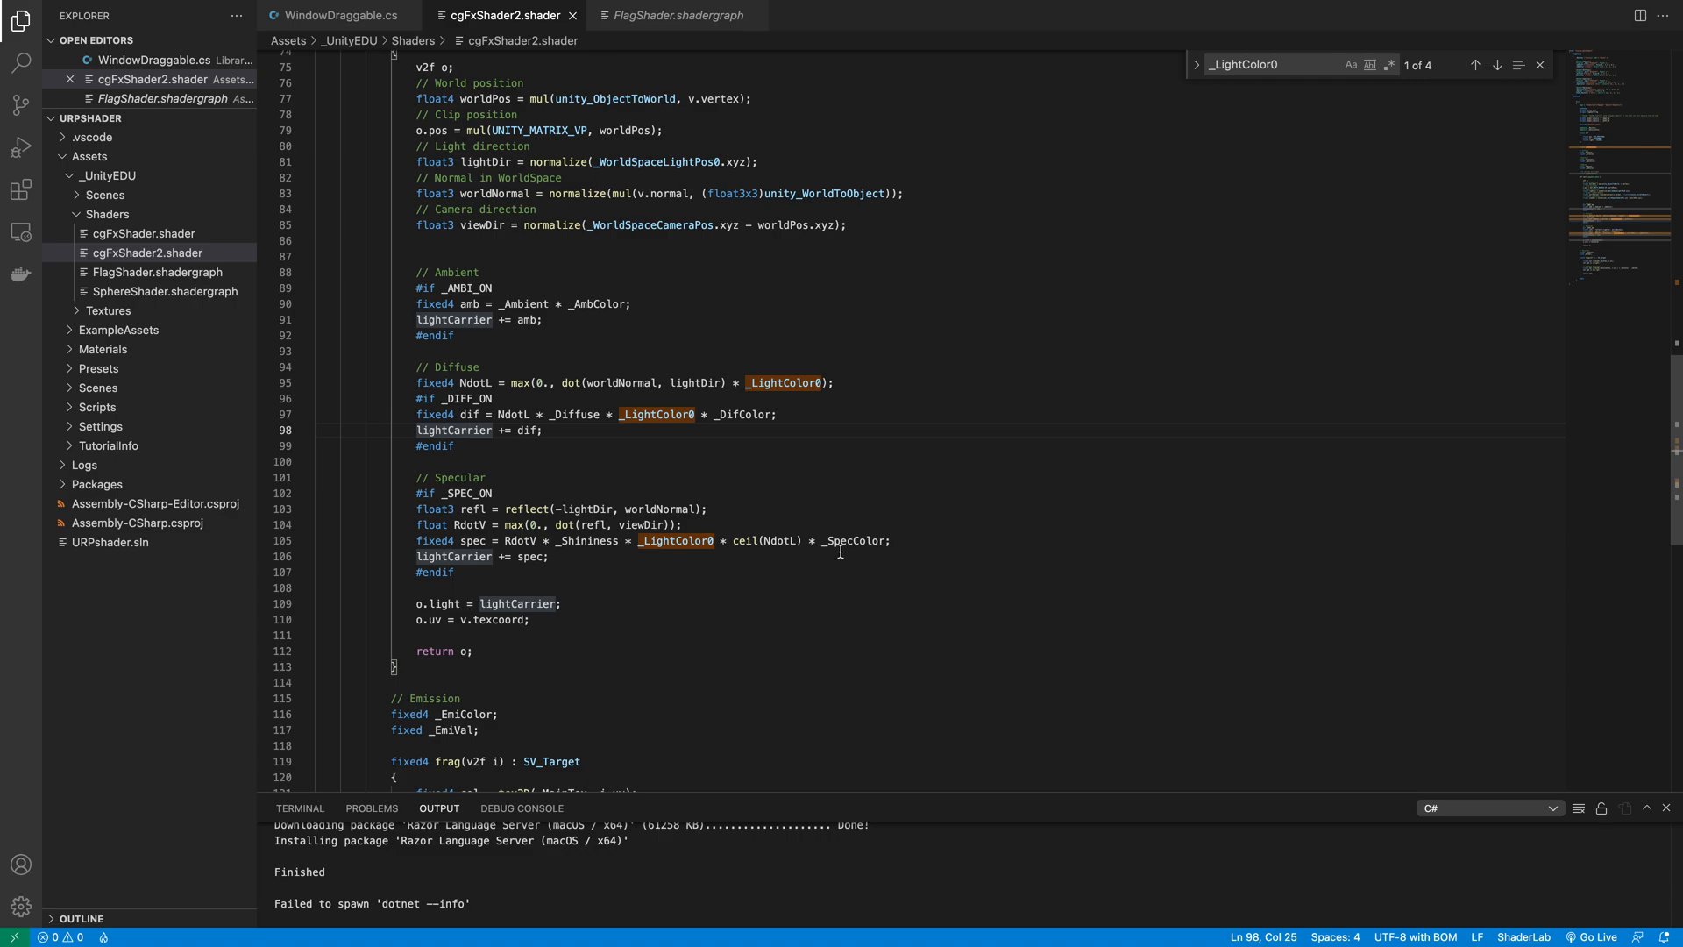
scroll(506, 573, "down", 1)
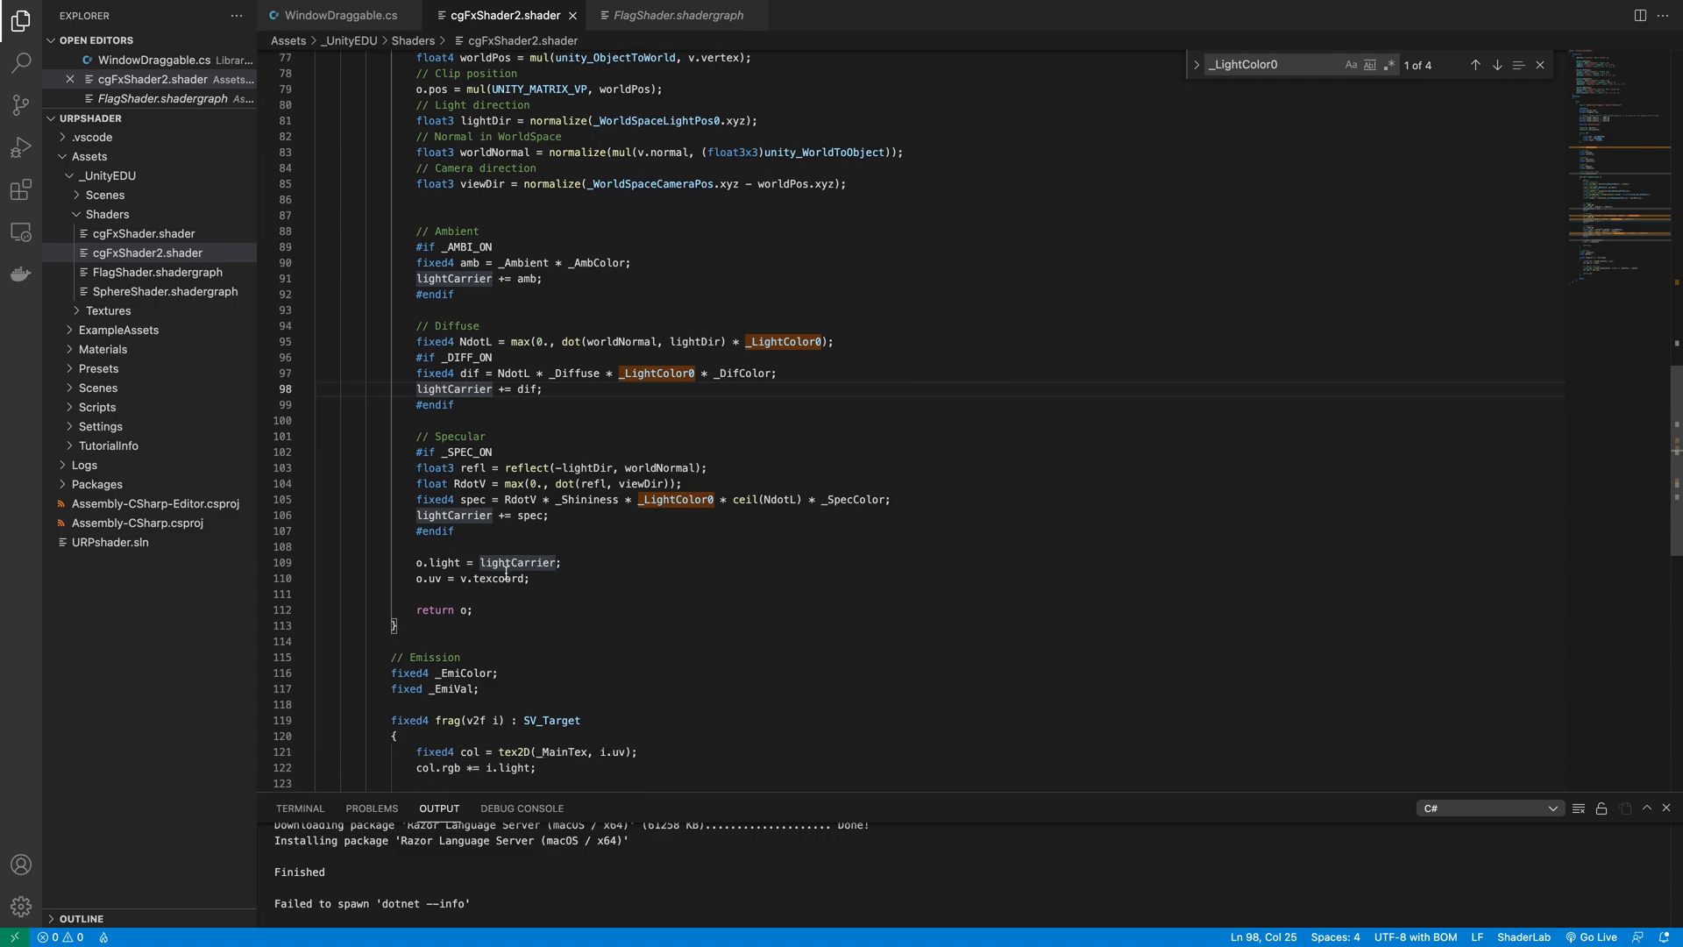
left_click(446, 516)
- Examine the emission variables and the frag function that combines the texture, light and emission up to the file's end
scroll(446, 519, "down", 4)
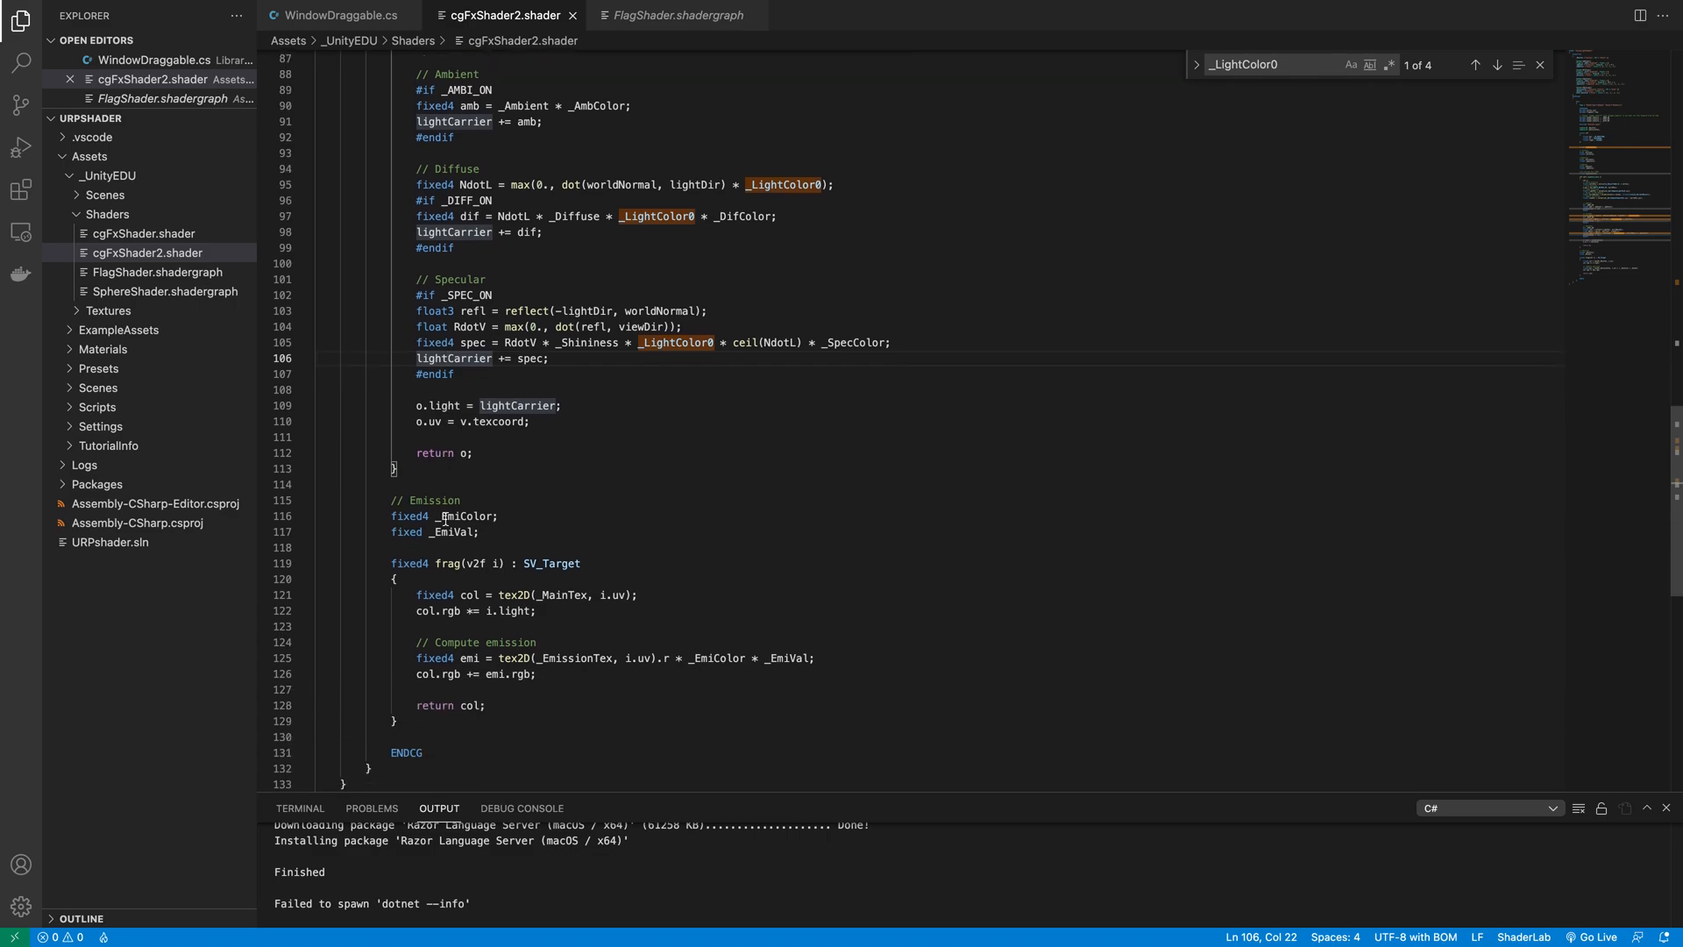
scroll(446, 519, "down", 2)
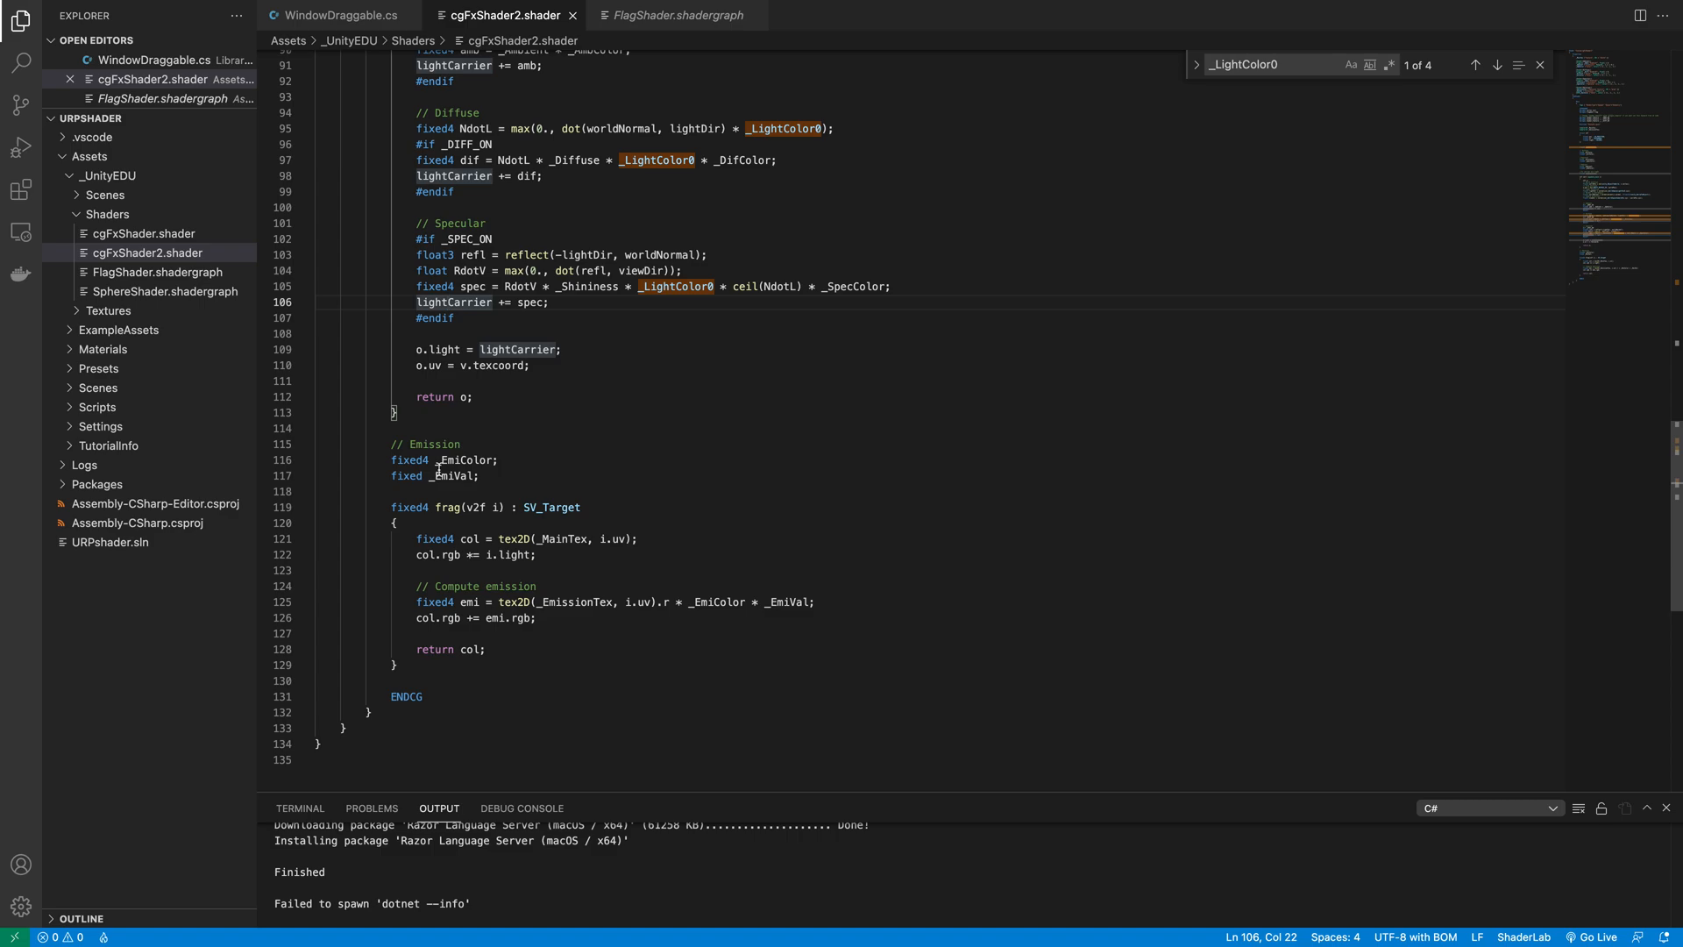
scroll(440, 471, "down", 1)
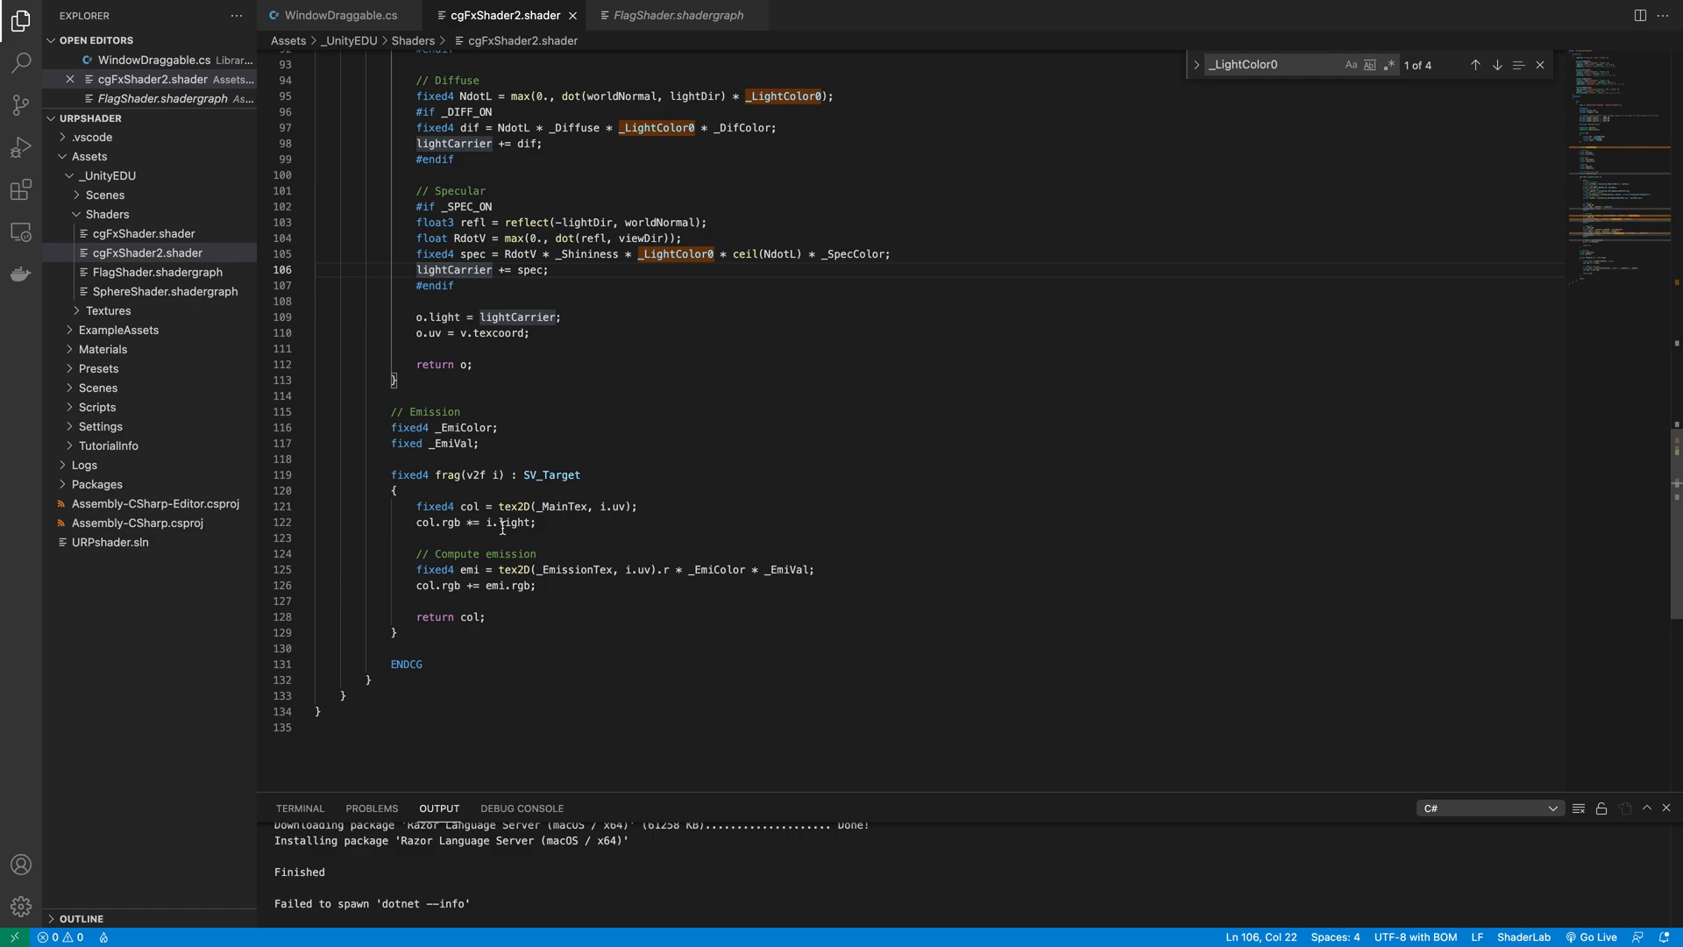
scroll(503, 528, "down", 1)
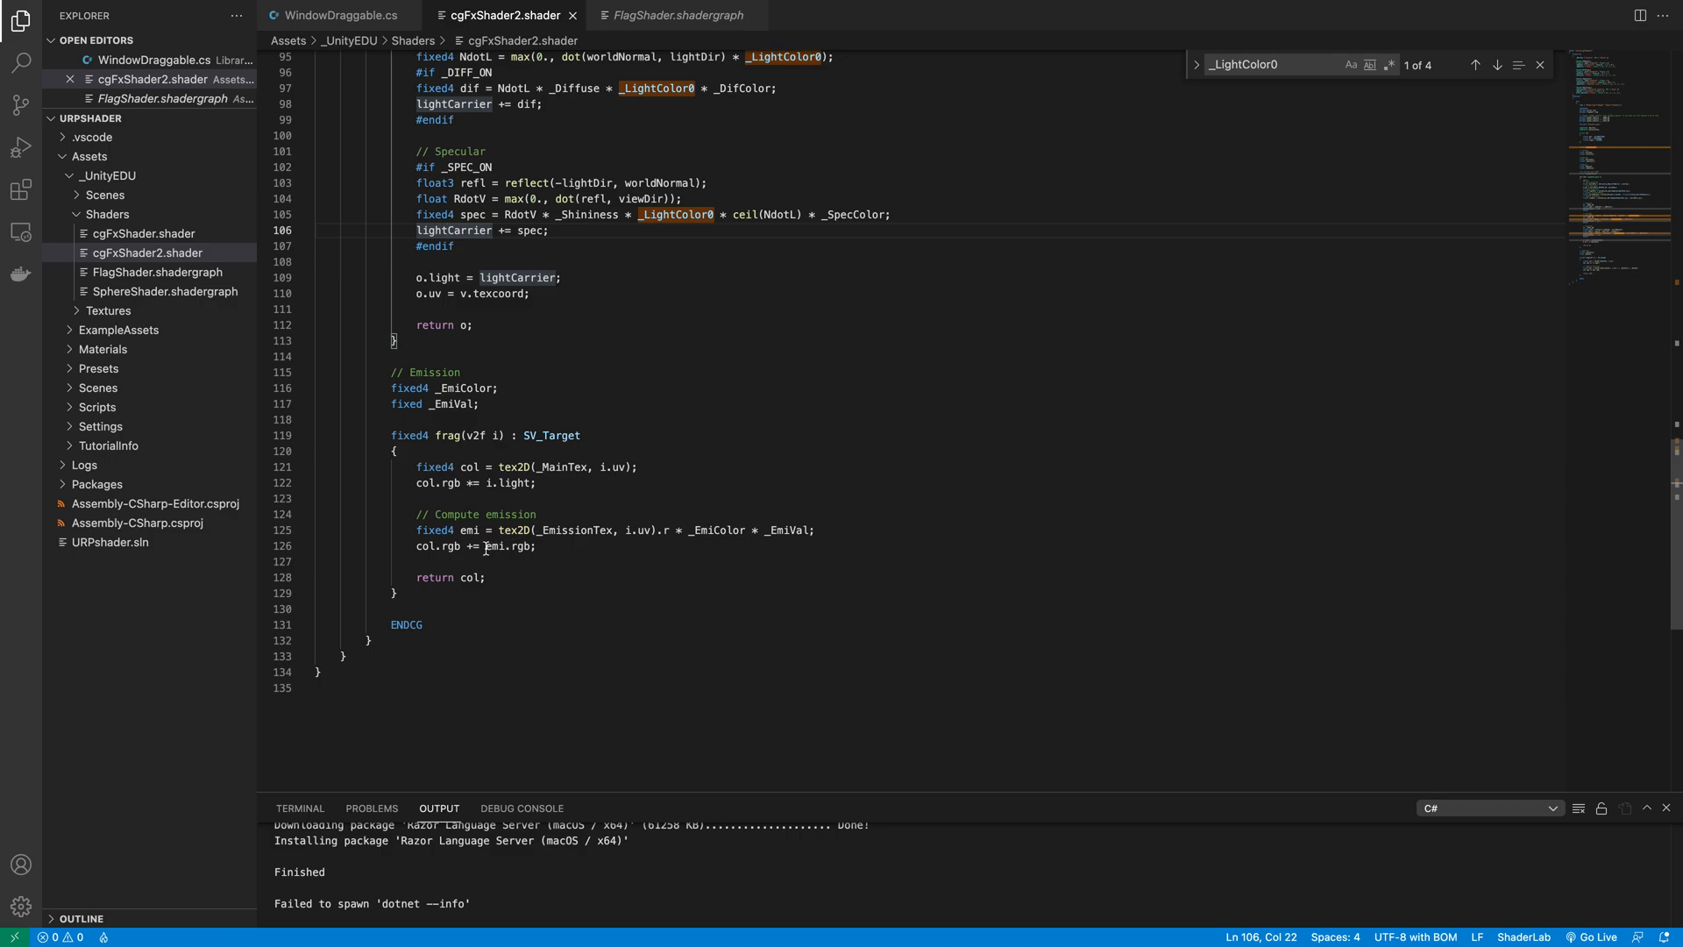
scroll(447, 561, "down", 1)
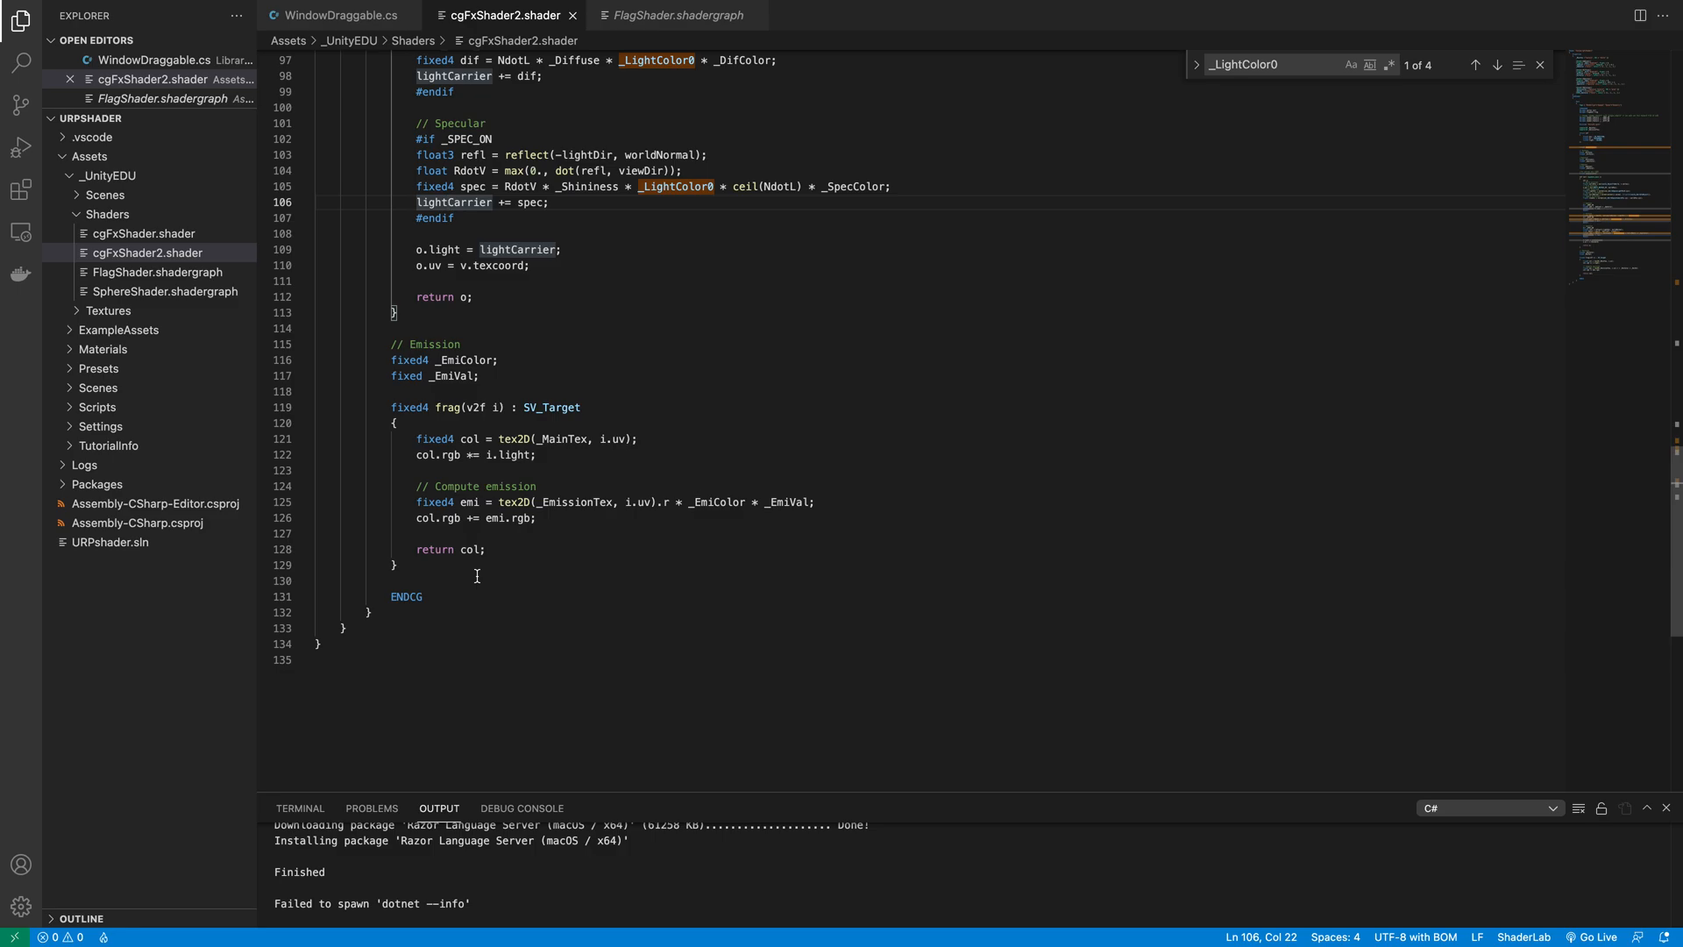
- Leave full screen and minimize Visual Studio Code, switch back to Unity and select the Custom_cgFxShader2 material
mouse_move(94, 16)
left_click(49, 35)
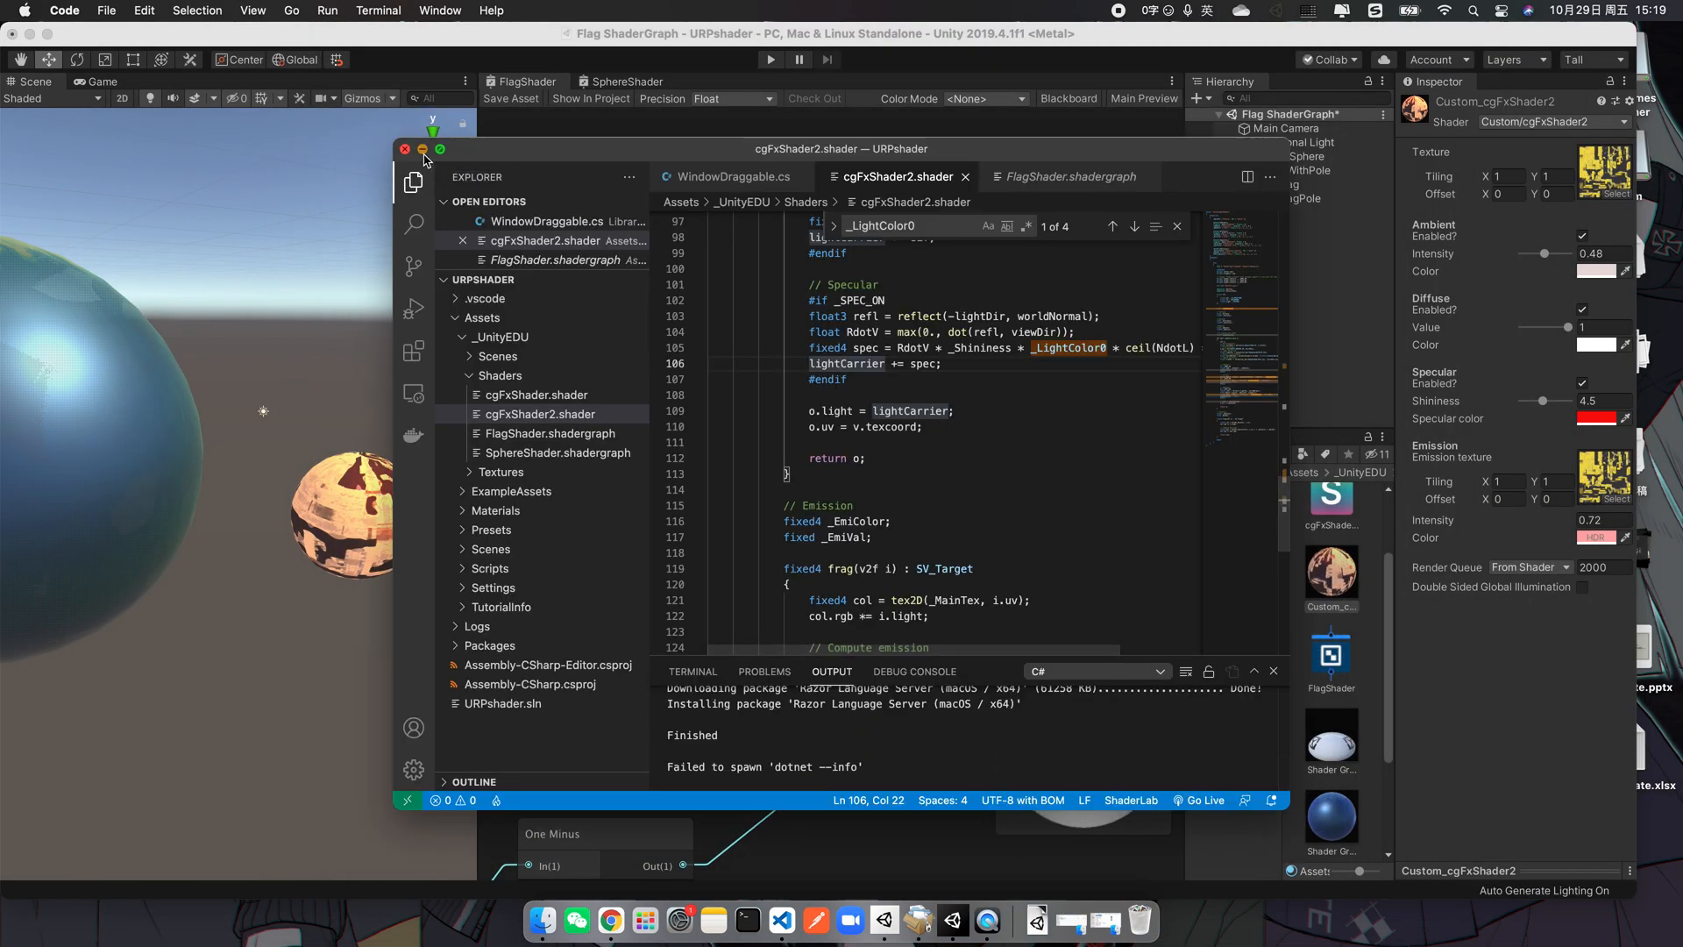
left_click(370, 371)
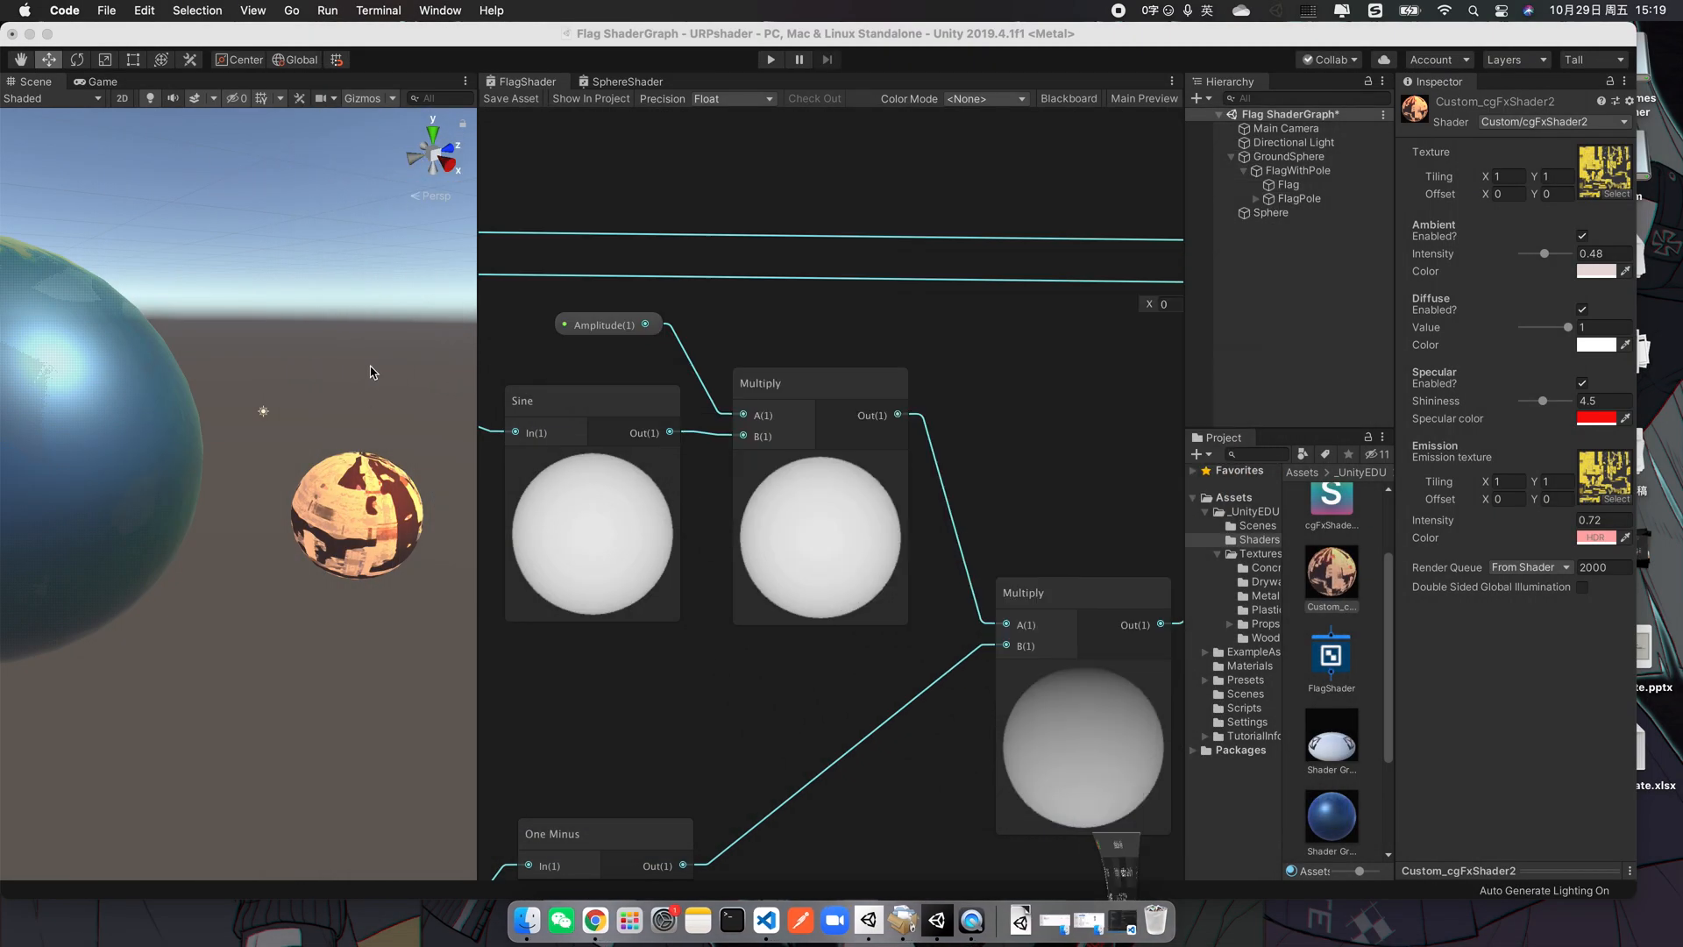
left_click(1326, 583)
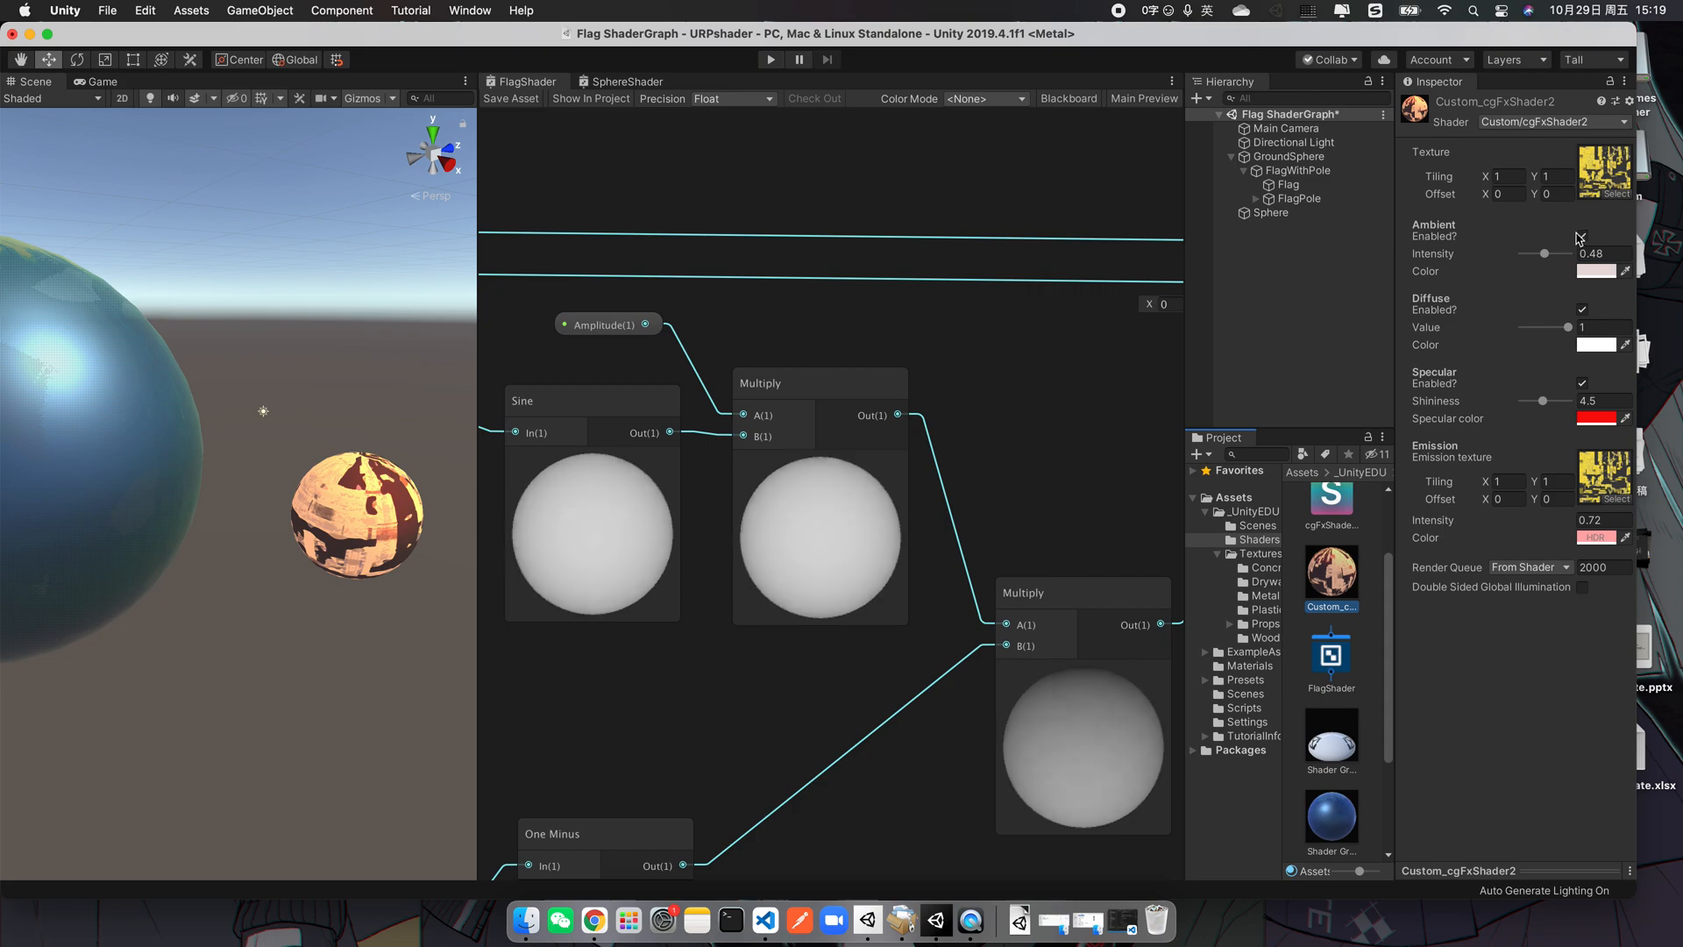
- Toggle the material's Ambient component off and on again, and set its intensity to 0.38
left_click(1583, 238)
left_click(1582, 238)
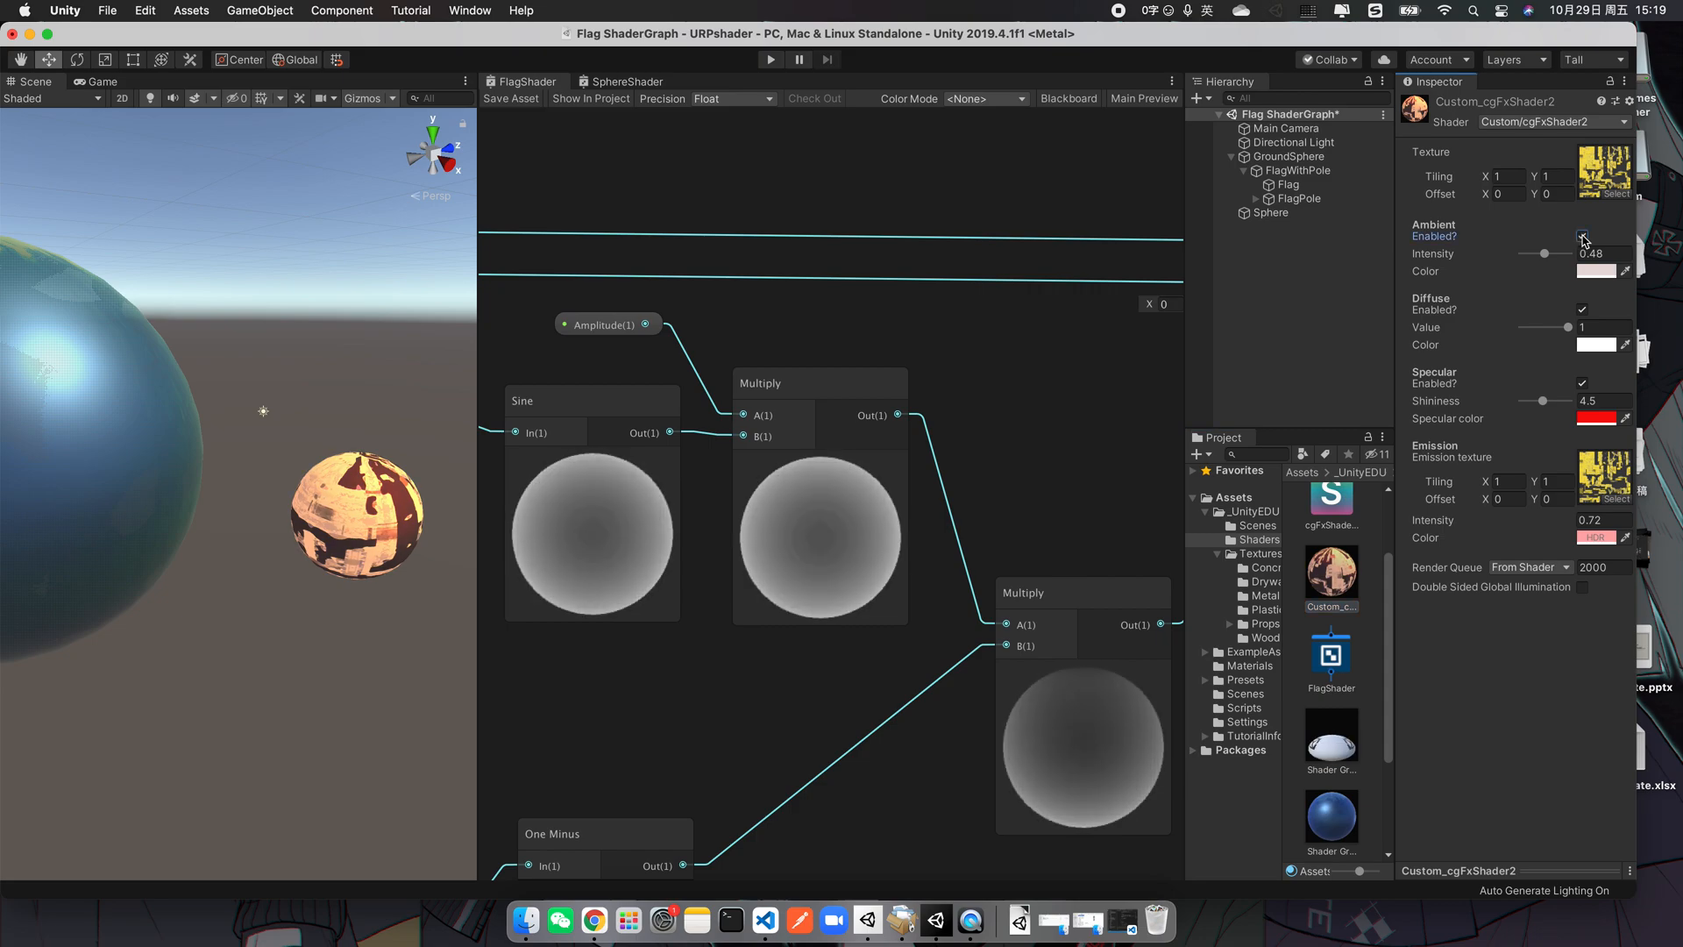
mouse_move(1545, 253)
left_mouse_down()
mouse_move(1518, 260)
mouse_move(1592, 257)
mouse_move(1545, 255)
left_mouse_up()
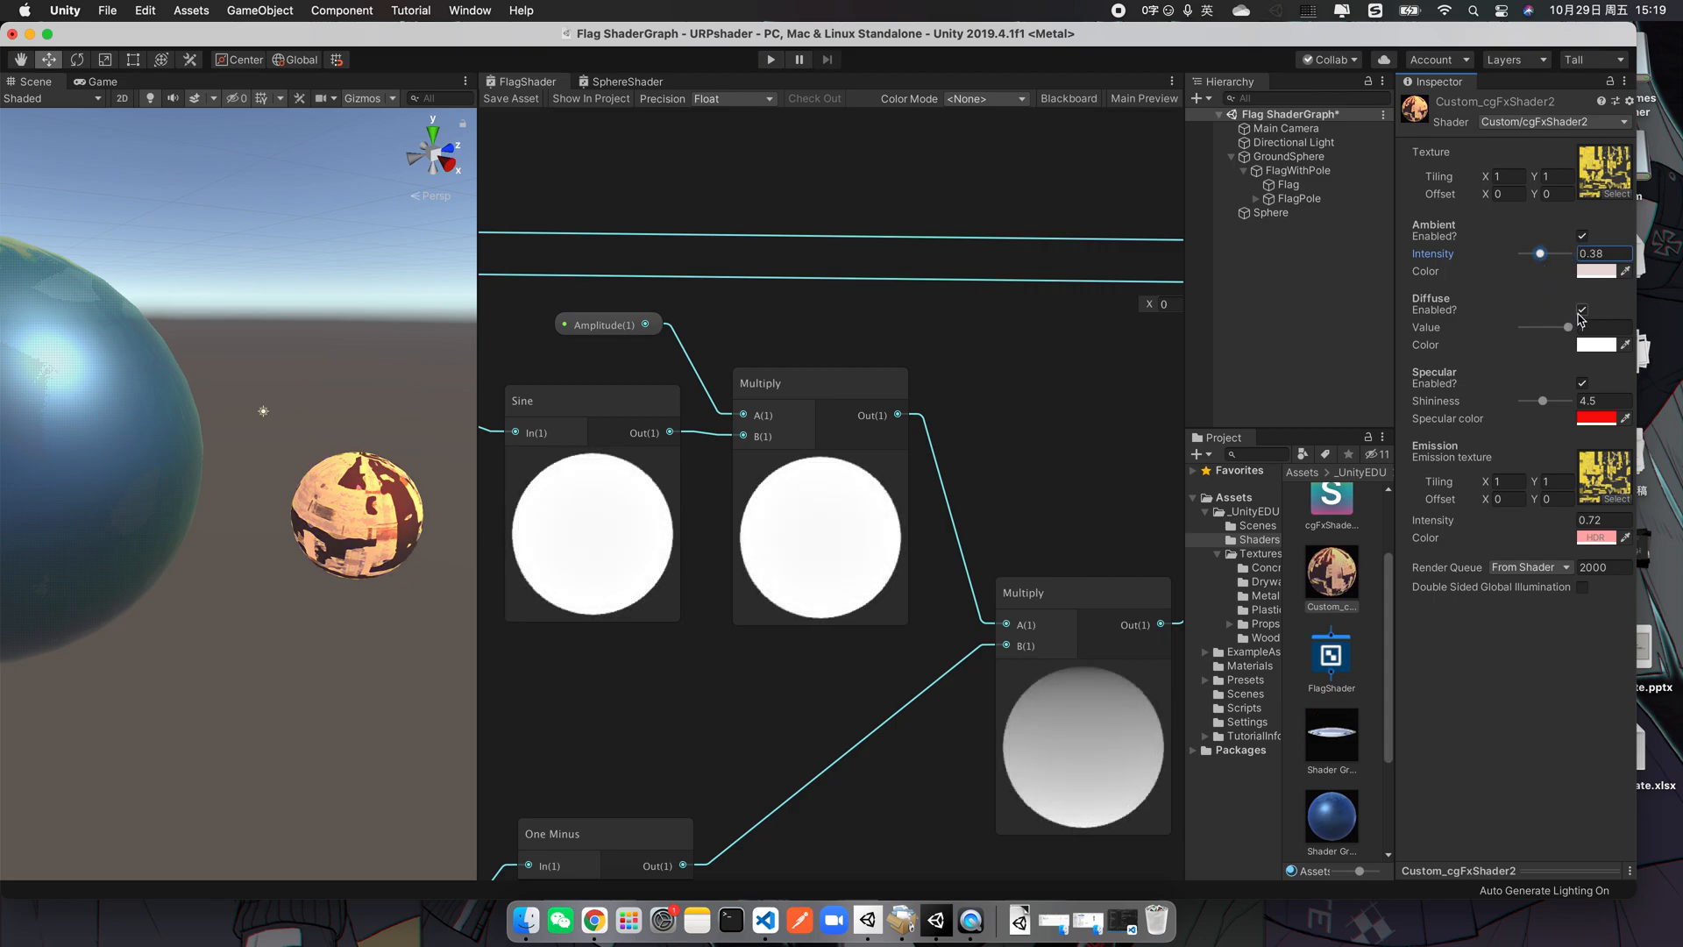
- Toggle the Diffuse component off and on again, and vary its value, ending at 1
left_click(1583, 311)
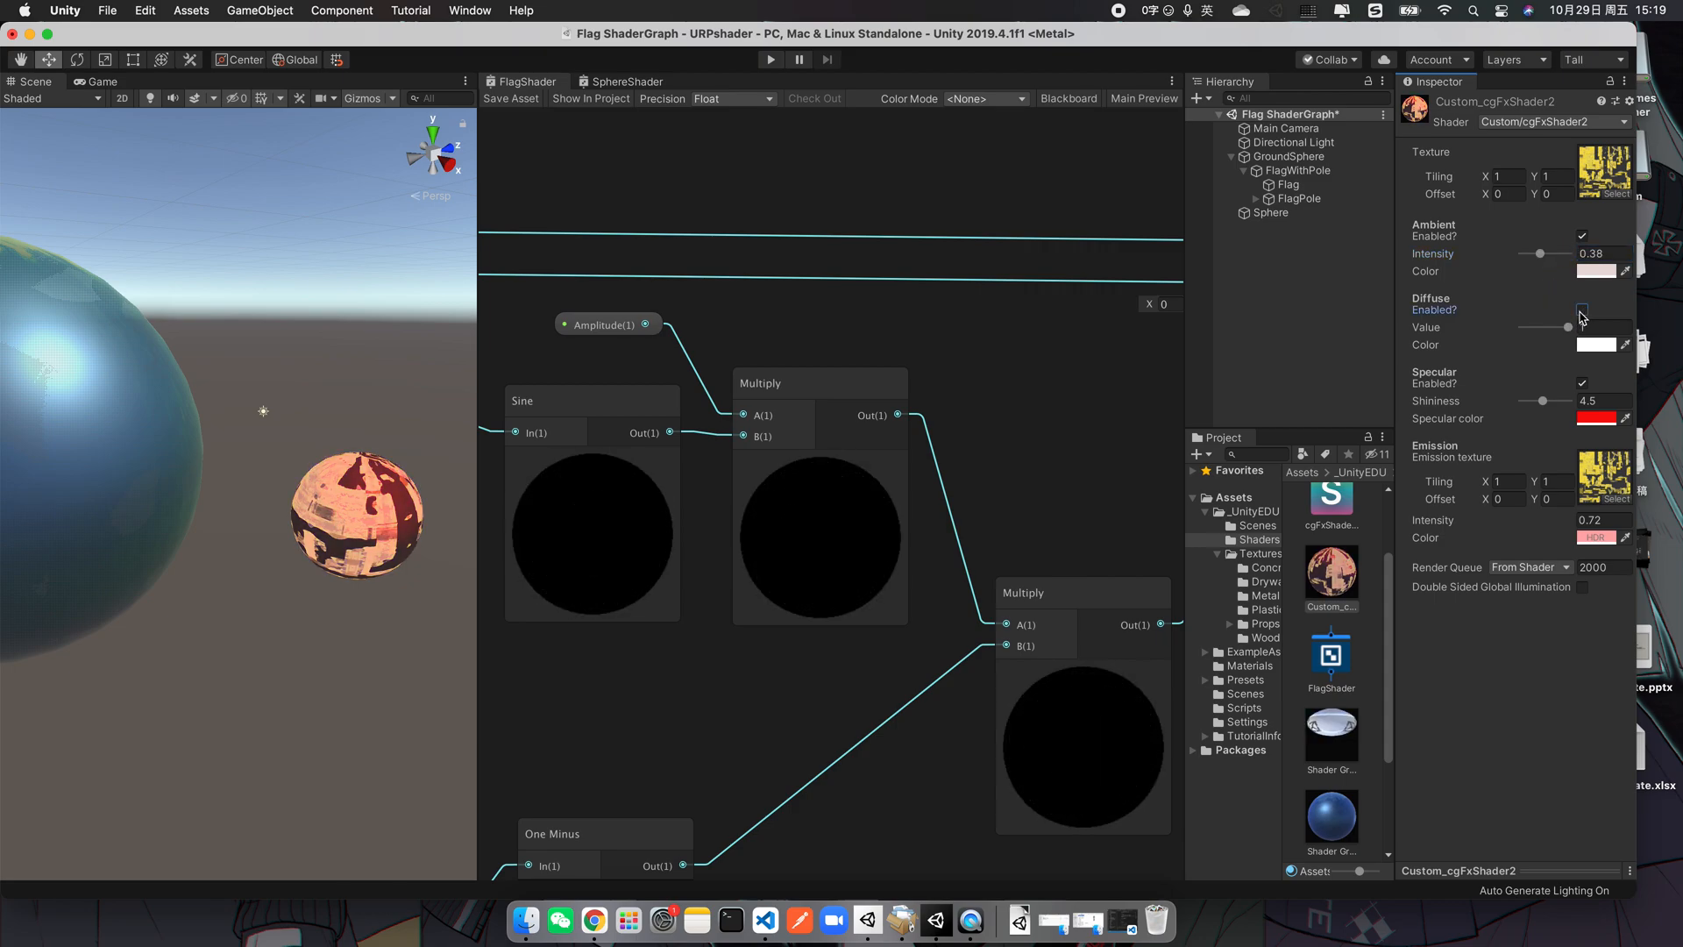
left_click(1583, 311)
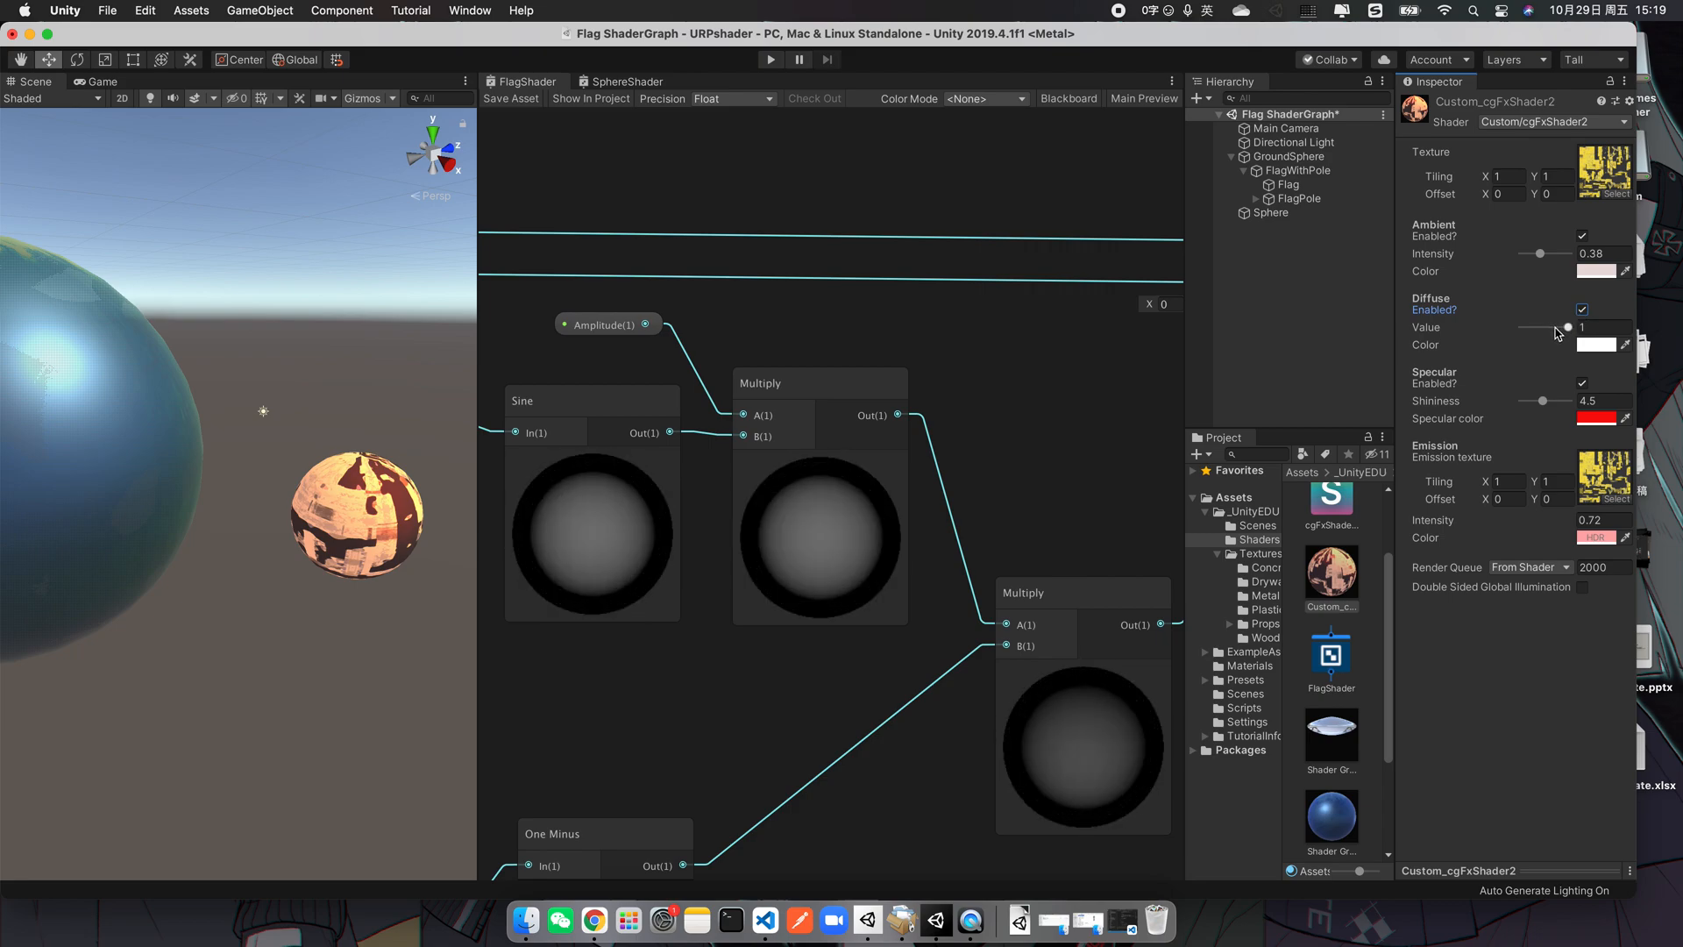
left_click_drag(1568, 329, 1623, 318)
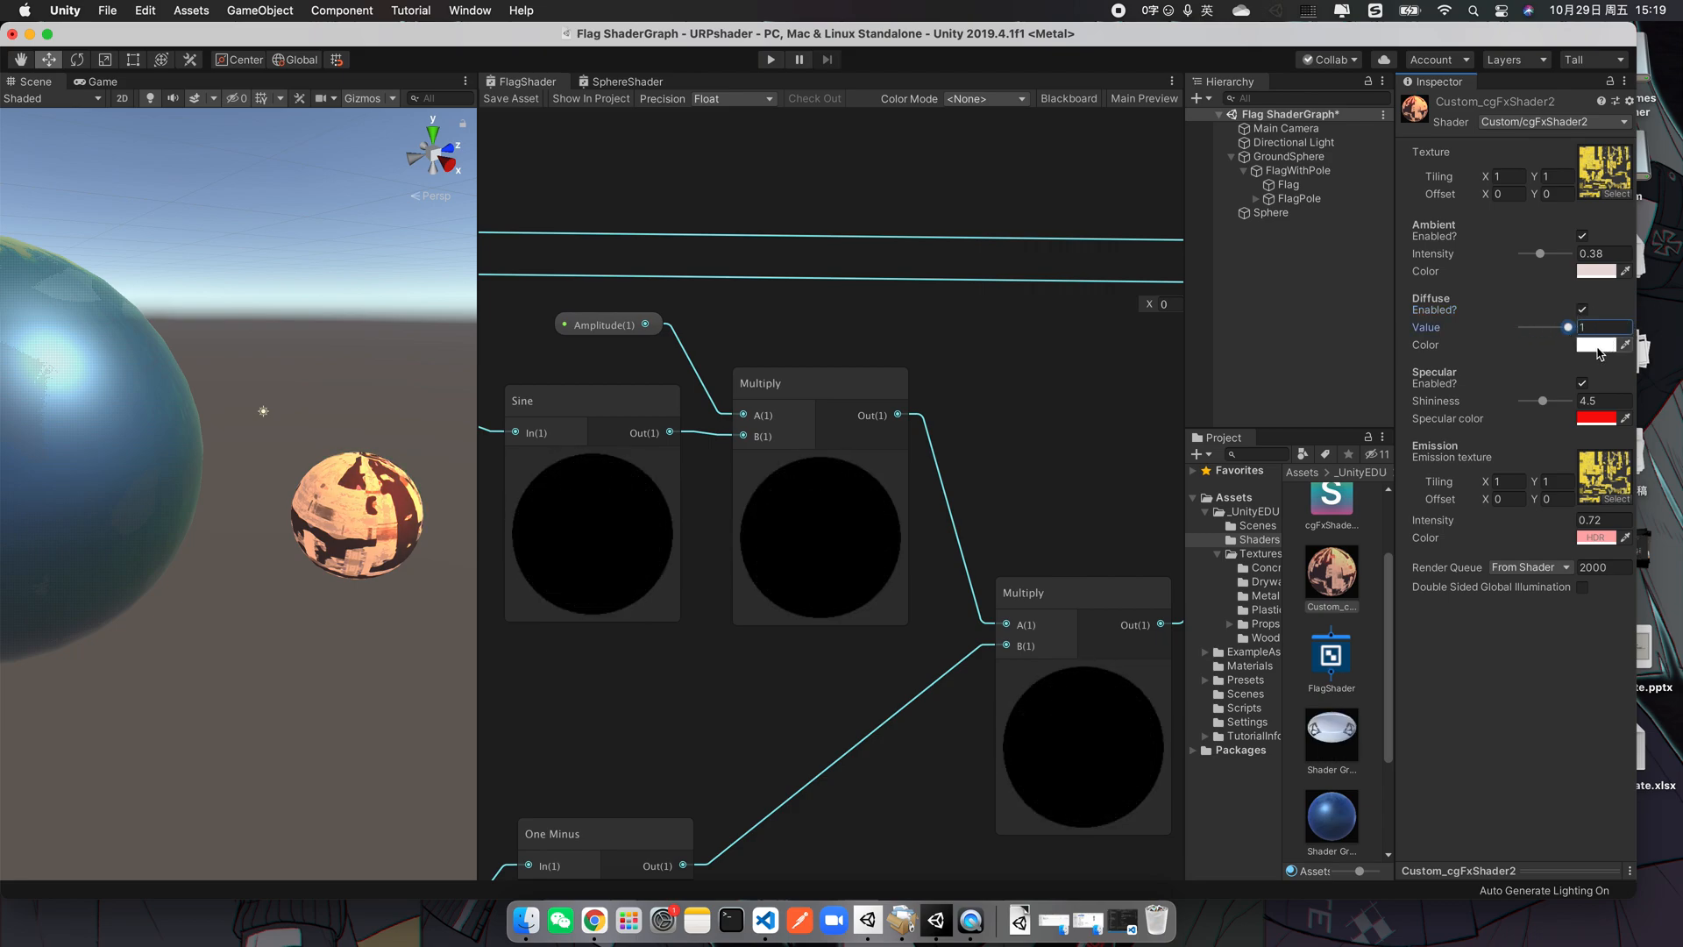
- Try out other shades for the diffuse color and finish on a near-white tint
left_click(1595, 344)
mouse_move(552, 303)
left_mouse_down()
mouse_move(590, 281)
mouse_move(497, 304)
mouse_move(559, 353)
mouse_move(552, 319)
mouse_move(488, 269)
mouse_move(556, 288)
mouse_move(571, 266)
mouse_move(517, 266)
left_mouse_up()
left_click(486, 287)
left_click(470, 160)
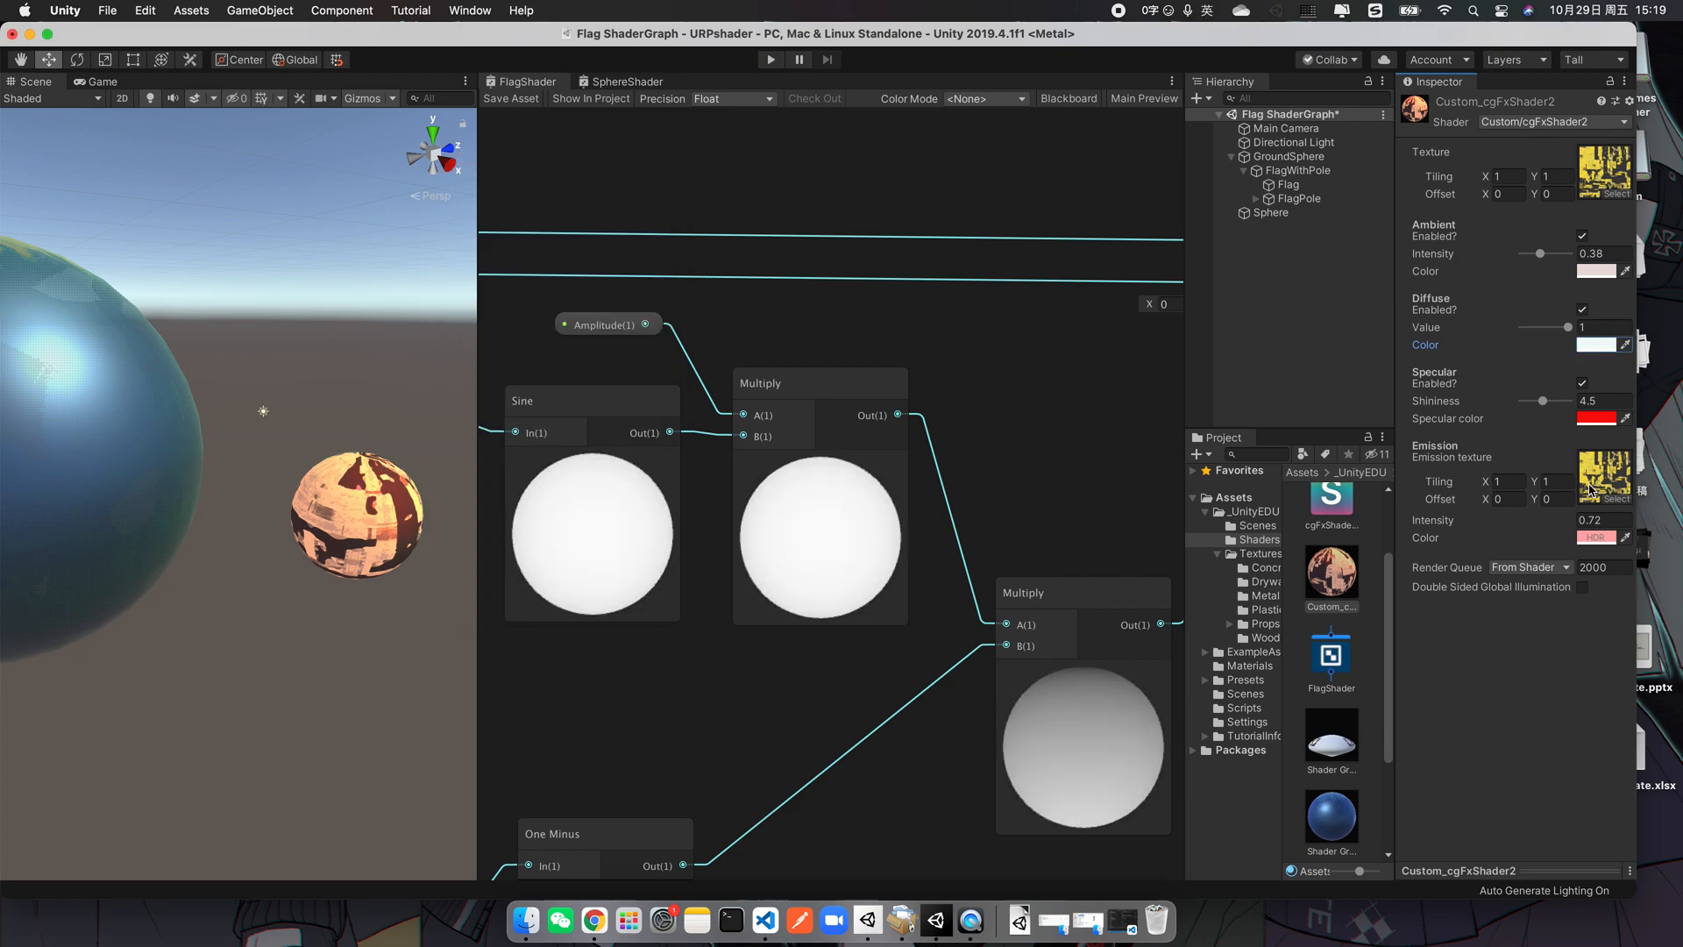
- Toggle the Specular component off and on again, and raise its Shininess to 10
left_click(1583, 383)
left_click(1584, 383)
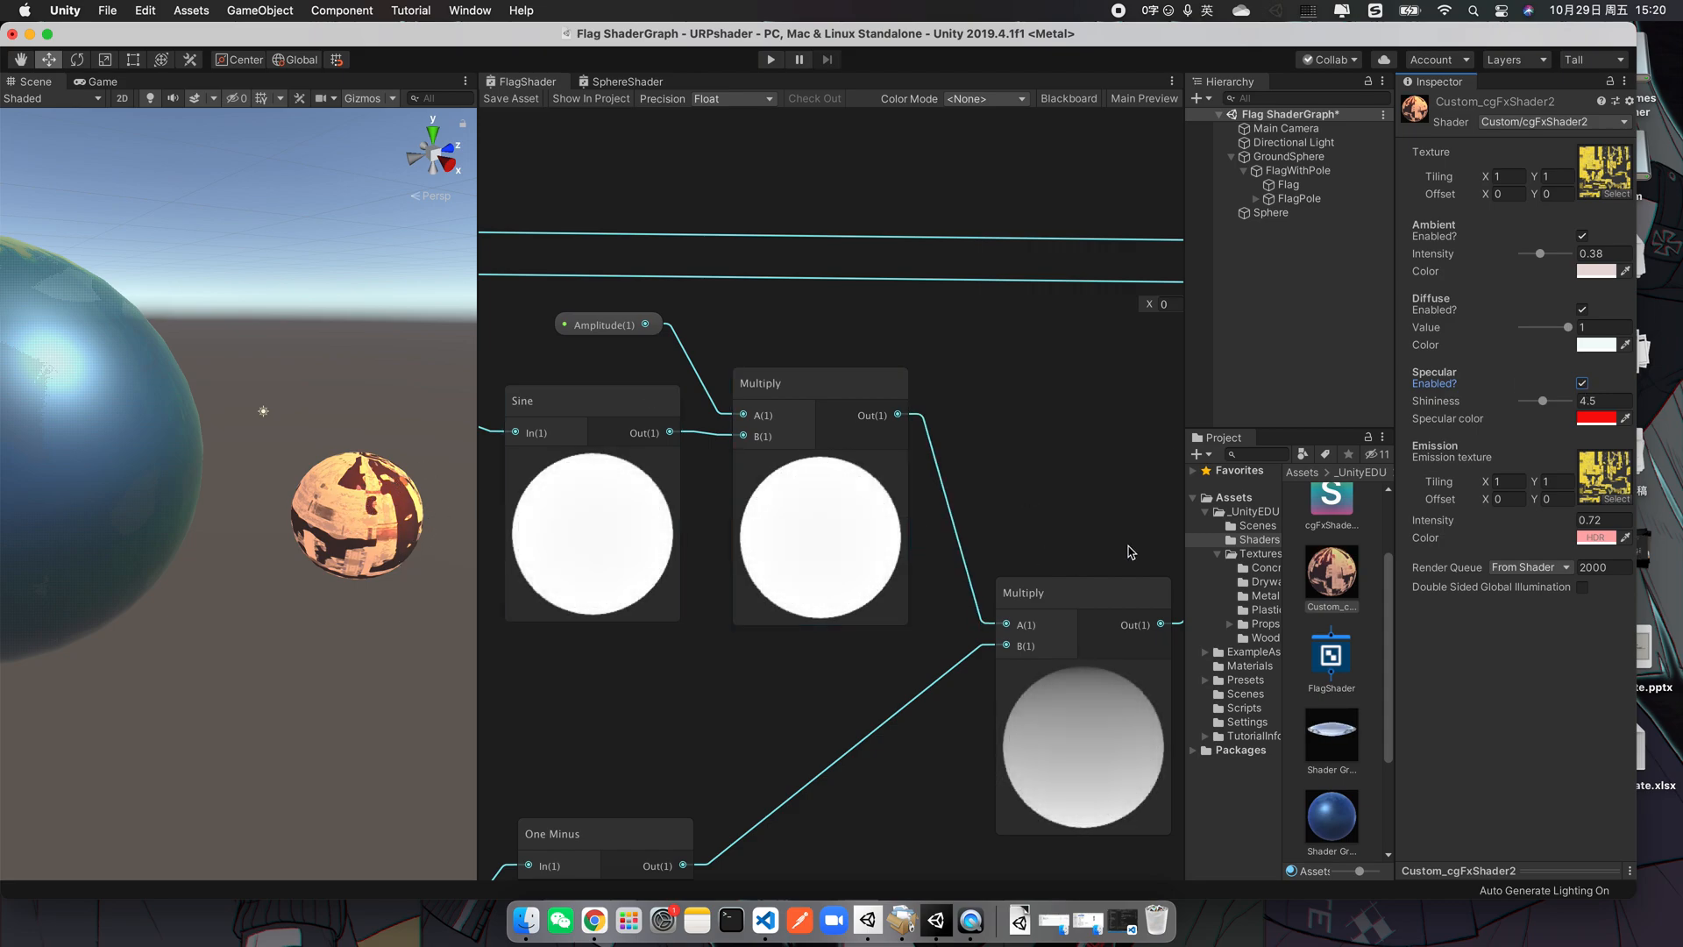
left_click_drag(1543, 401, 1601, 402)
- Change the specular color to white (FFFFFF) and vary the Shininess, ending at 10
left_click(1585, 418)
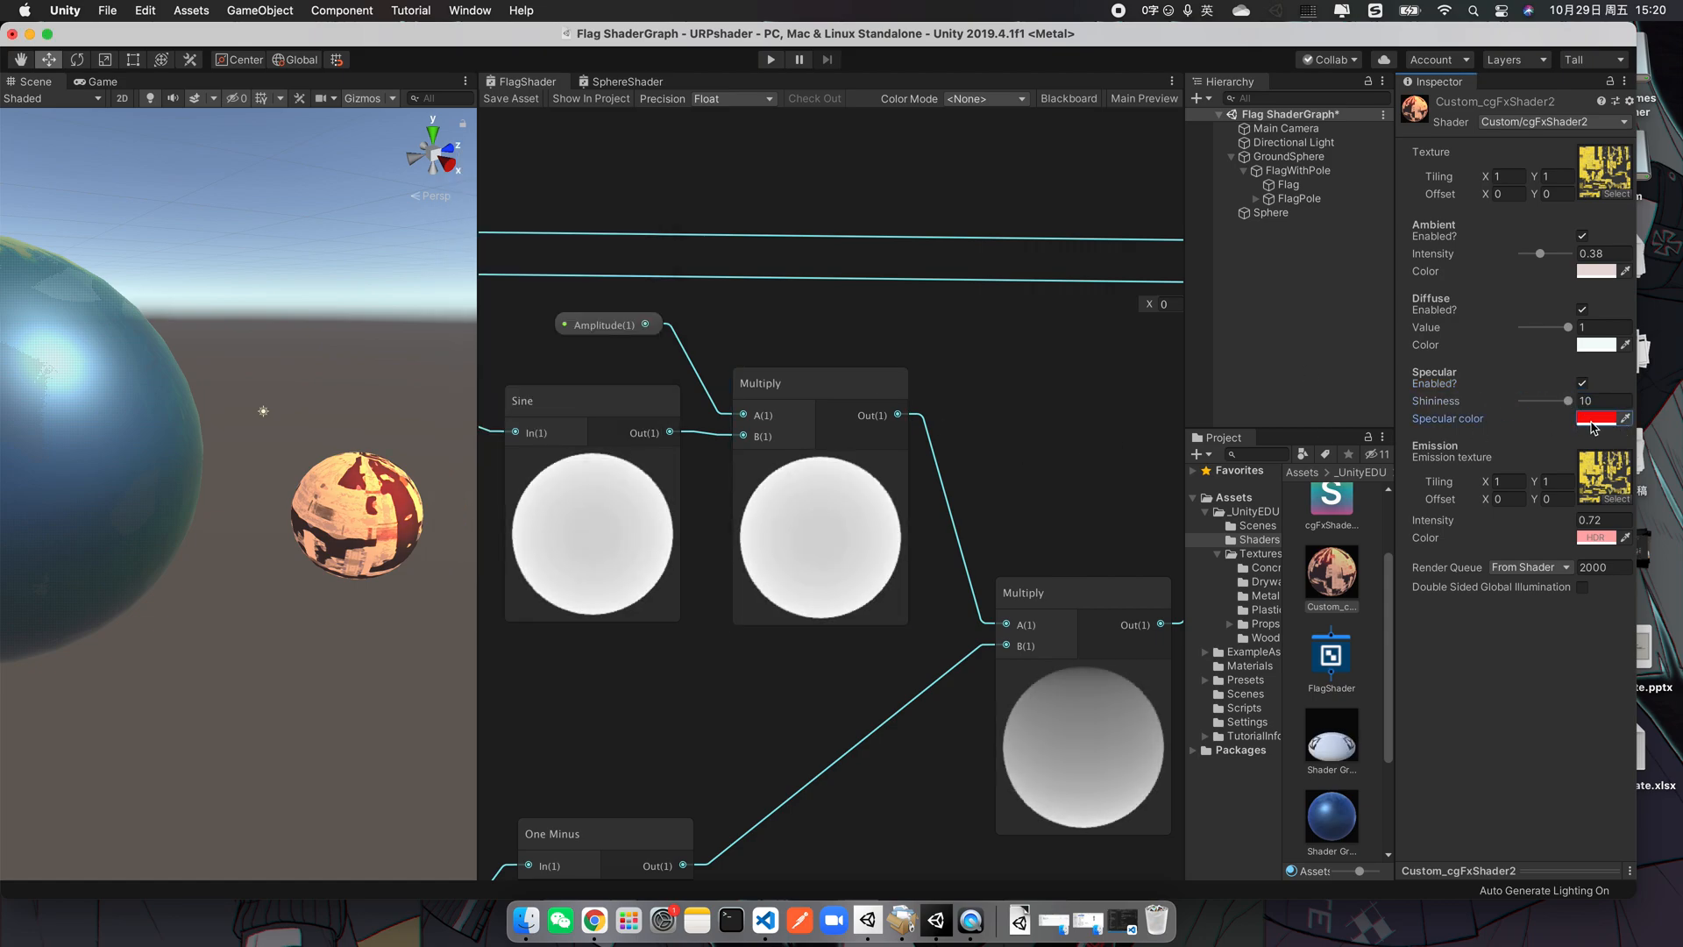
left_click(1609, 419)
left_click_drag(568, 325, 480, 236)
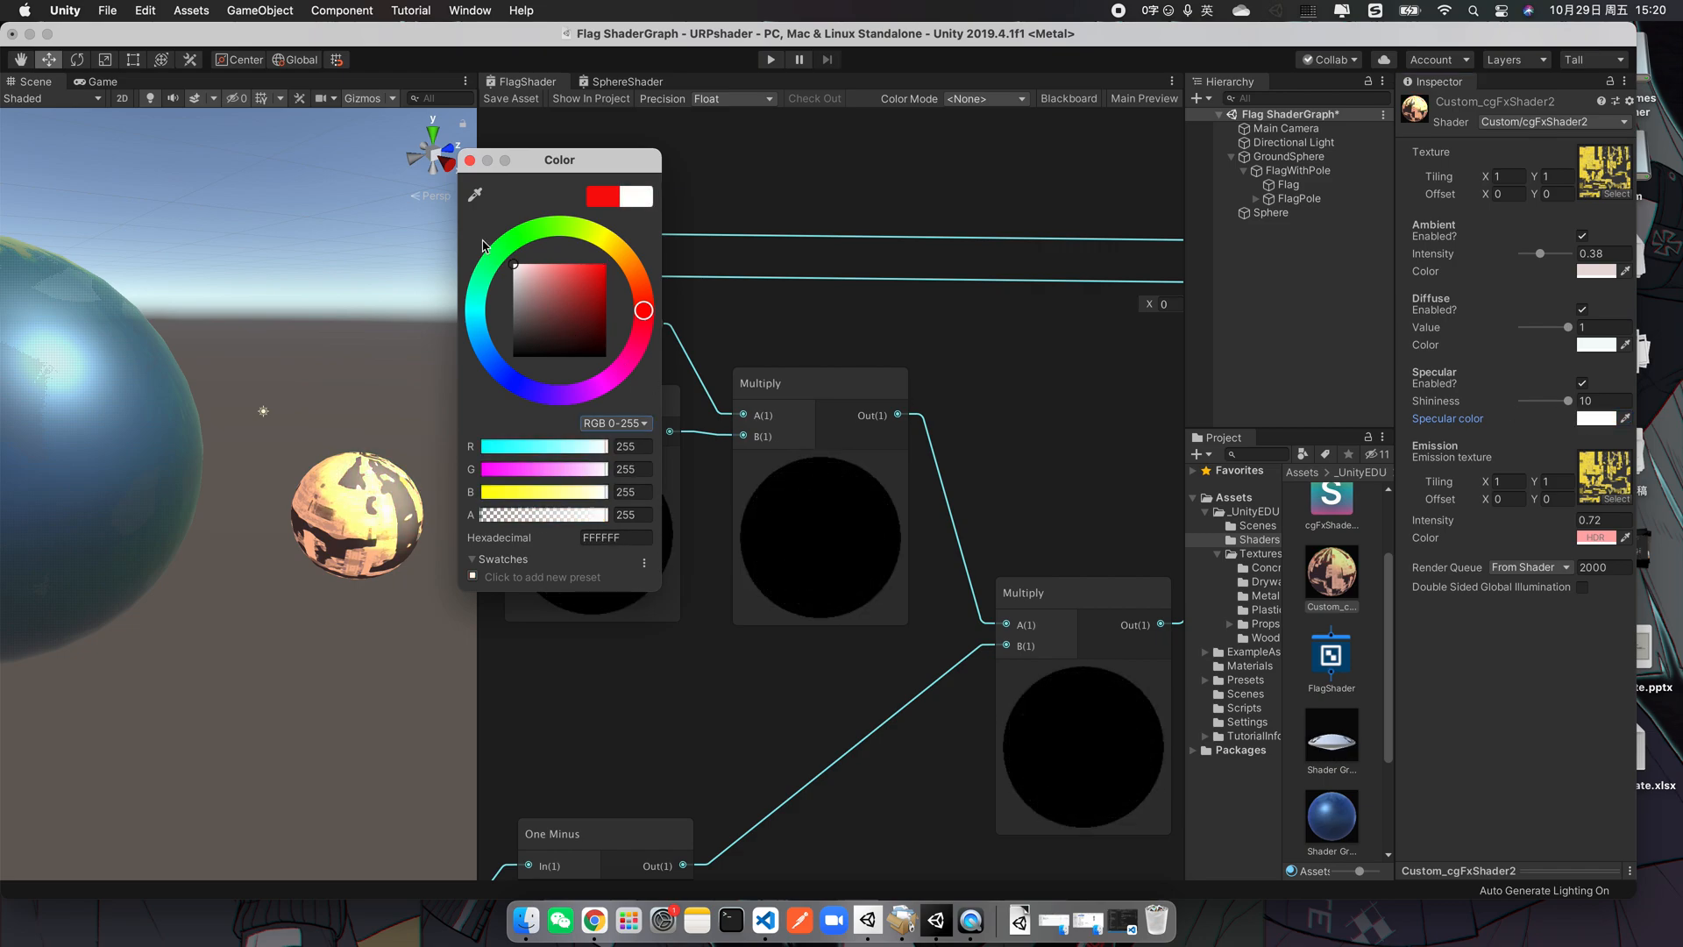
left_click(469, 161)
mouse_move(1568, 400)
left_mouse_down()
mouse_move(1527, 410)
mouse_move(1588, 400)
mouse_move(1585, 417)
mouse_move(1499, 423)
mouse_move(1606, 398)
left_mouse_up()
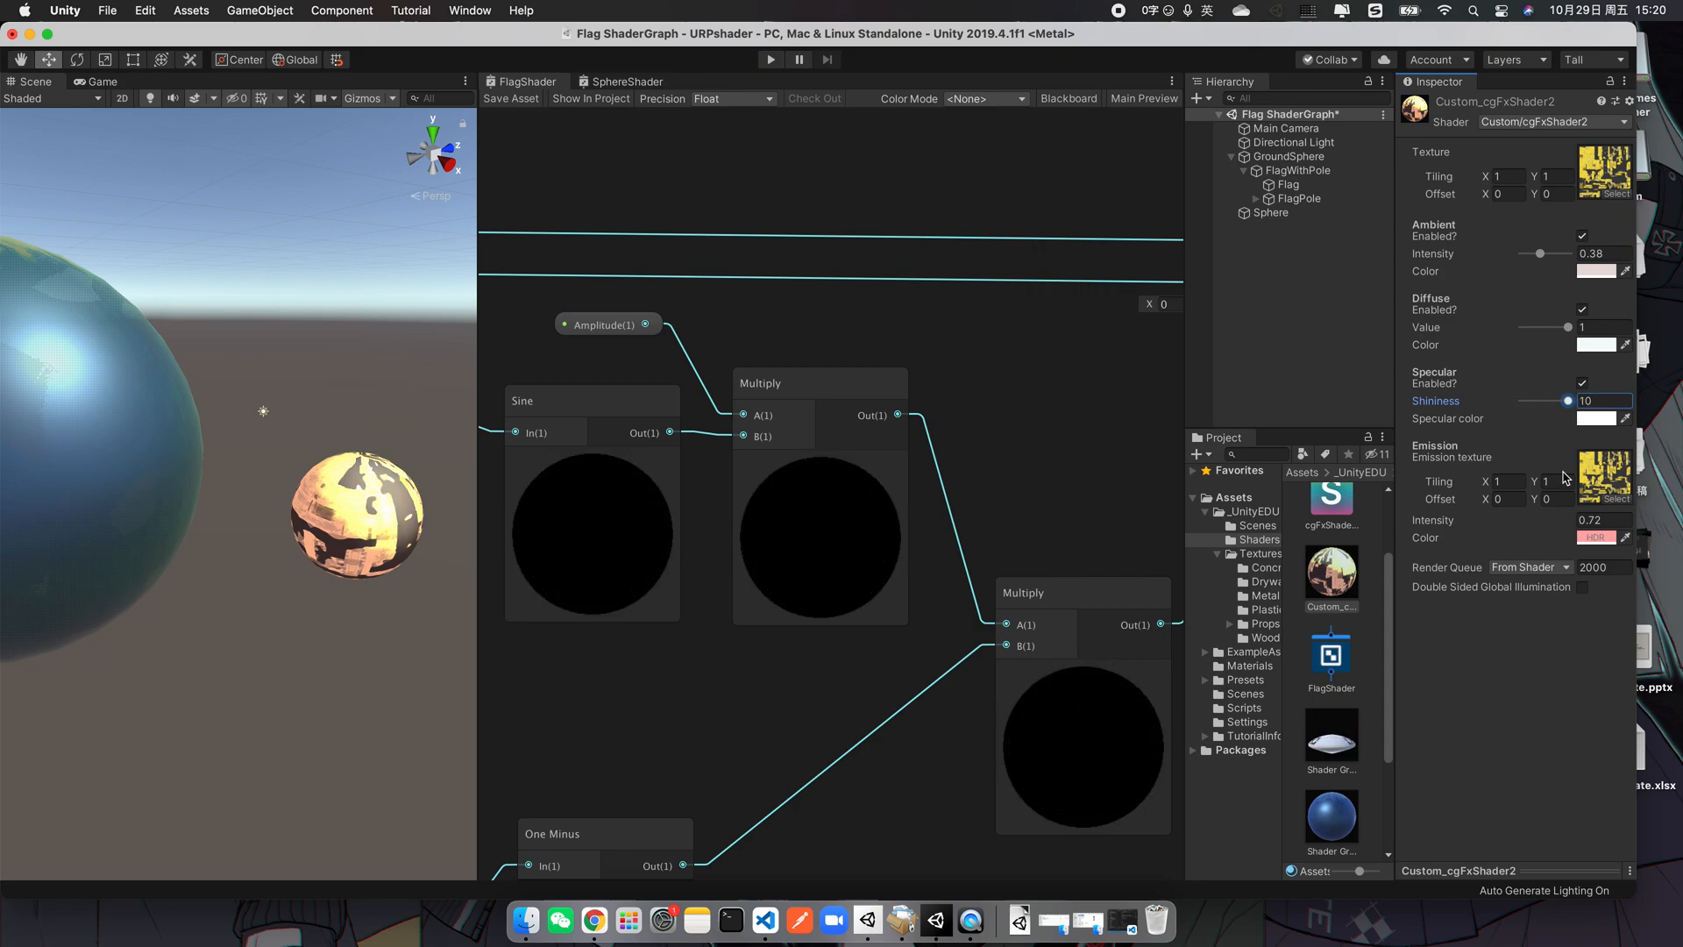
- Set the emission HDR color to red (RGB 210, 9, 9) and raise the emission intensity to 1.59
mouse_move(1511, 527)
left_mouse_down()
mouse_move(1474, 534)
mouse_move(1526, 526)
mouse_move(1455, 532)
mouse_move(1533, 533)
left_mouse_up()
left_click(1534, 541)
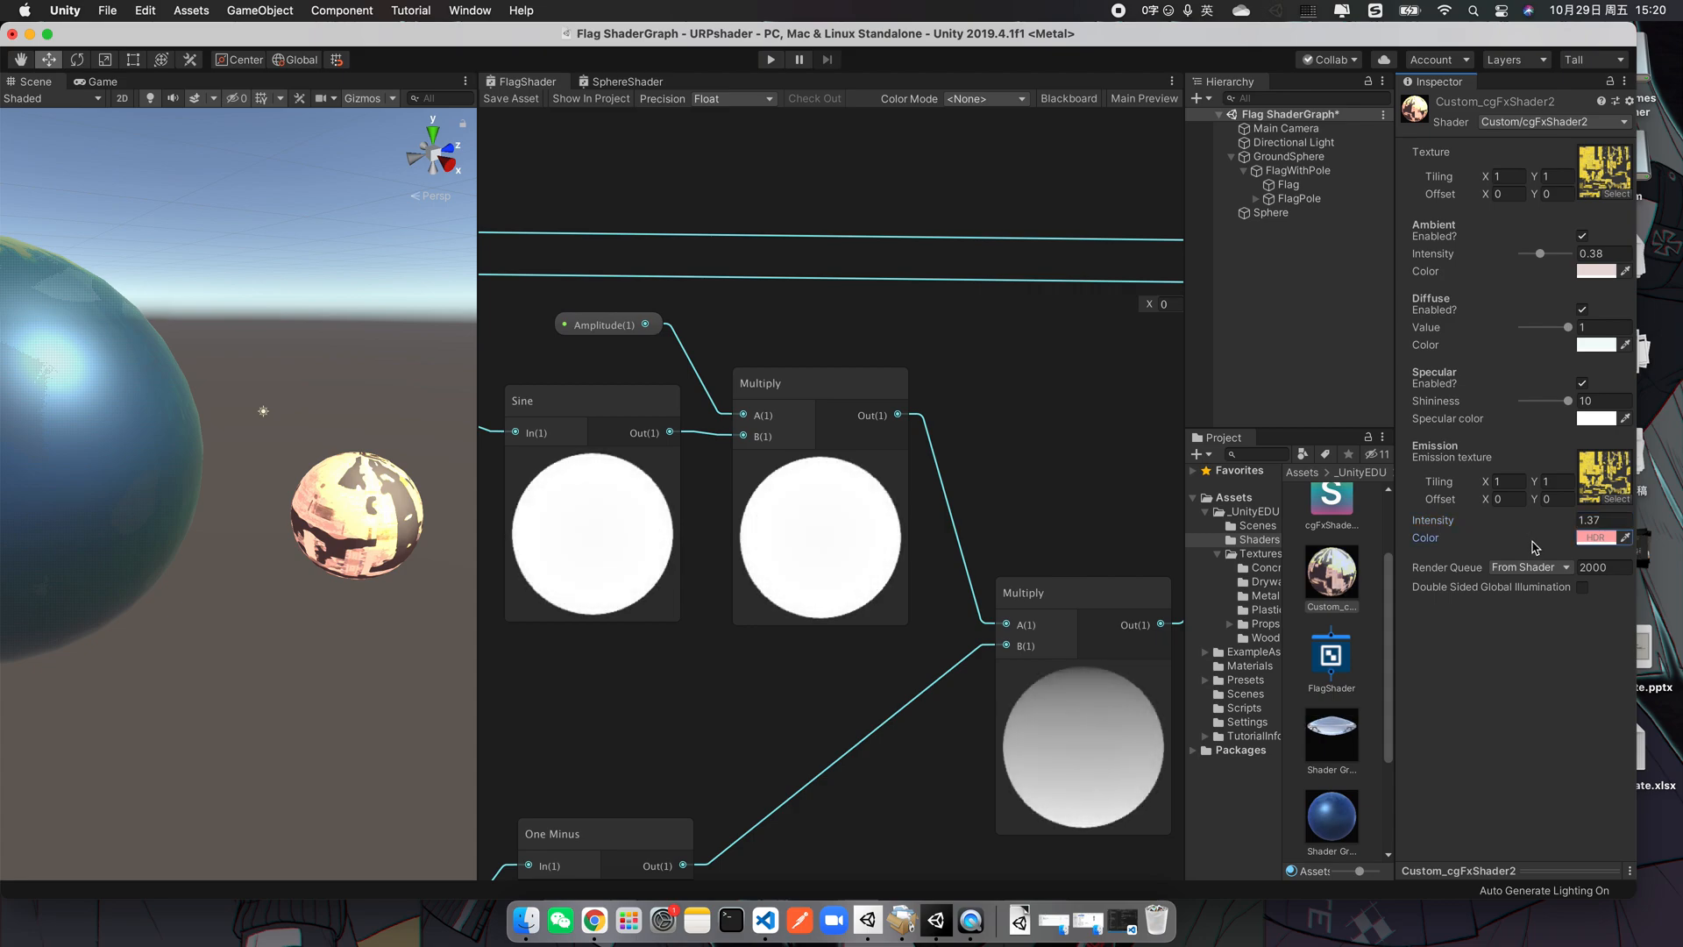
left_click(1599, 538)
left_click_drag(568, 322, 602, 280)
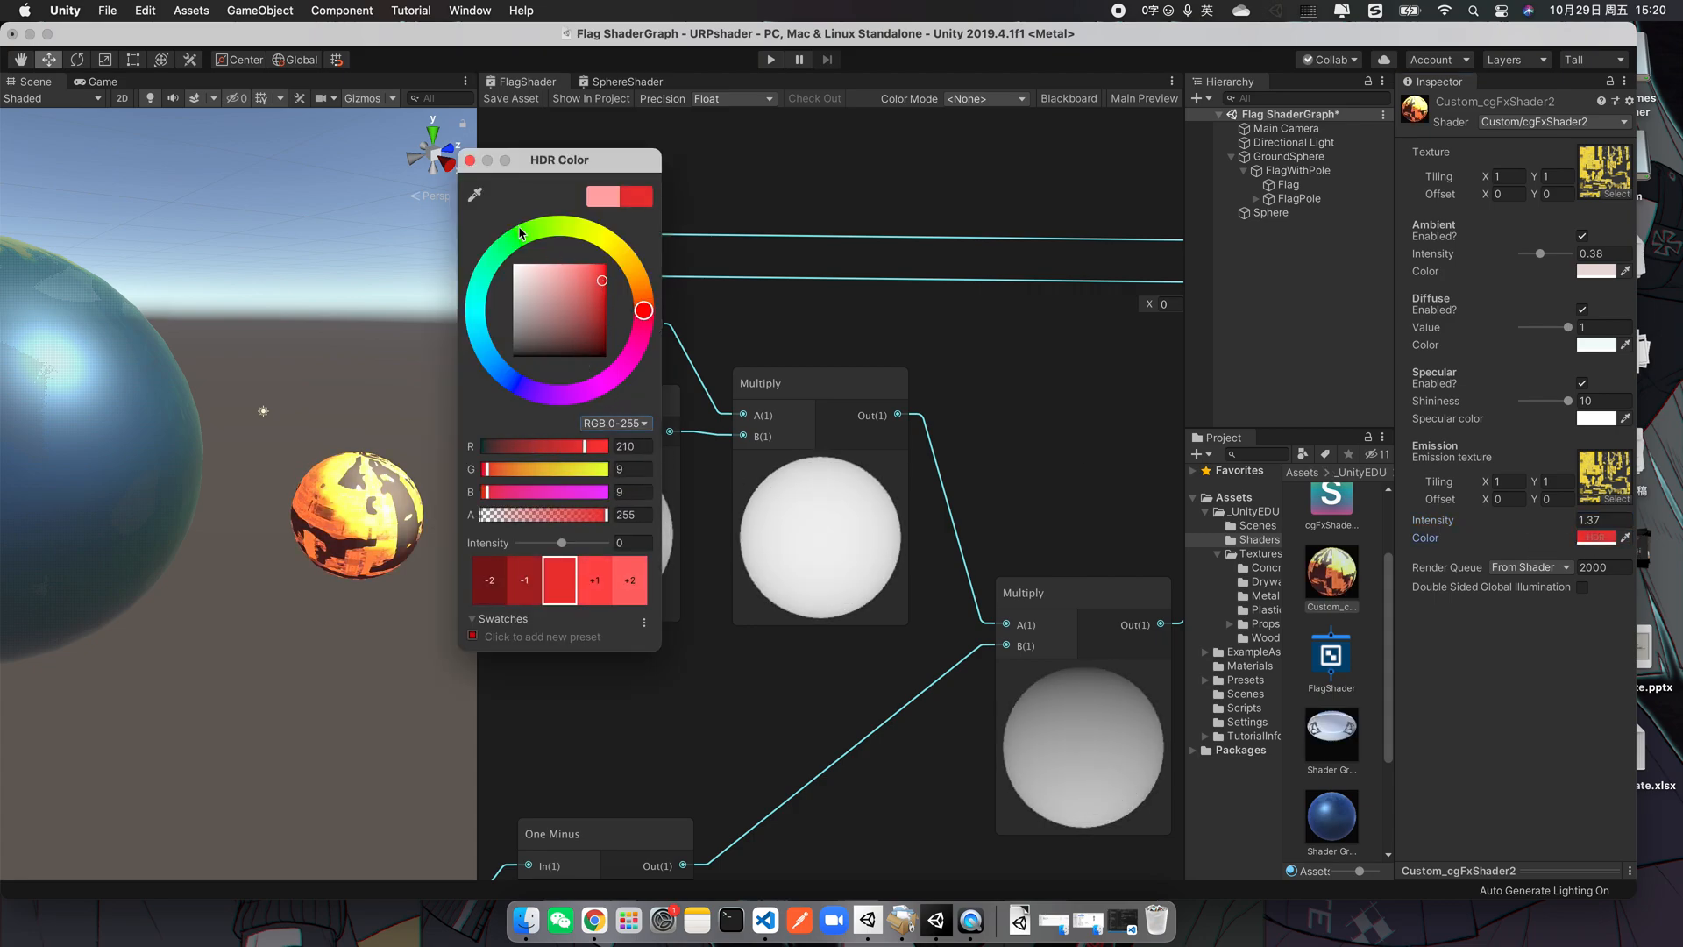
left_click(469, 160)
left_click(1527, 527)
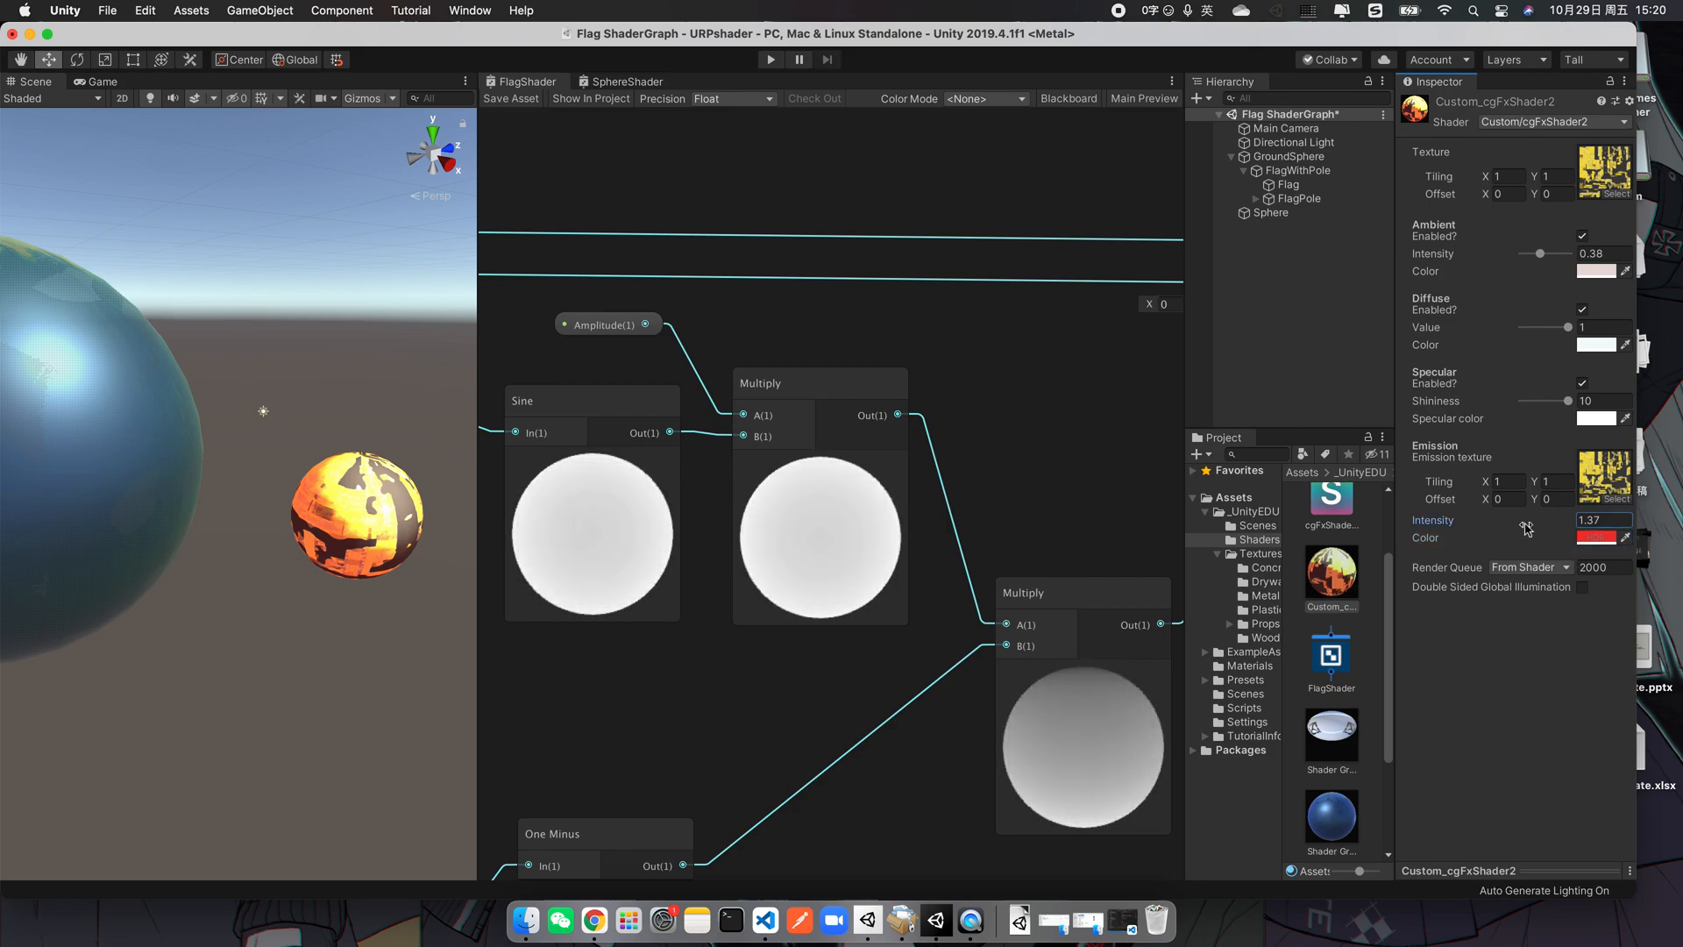
left_click_drag(1527, 527, 1539, 529)
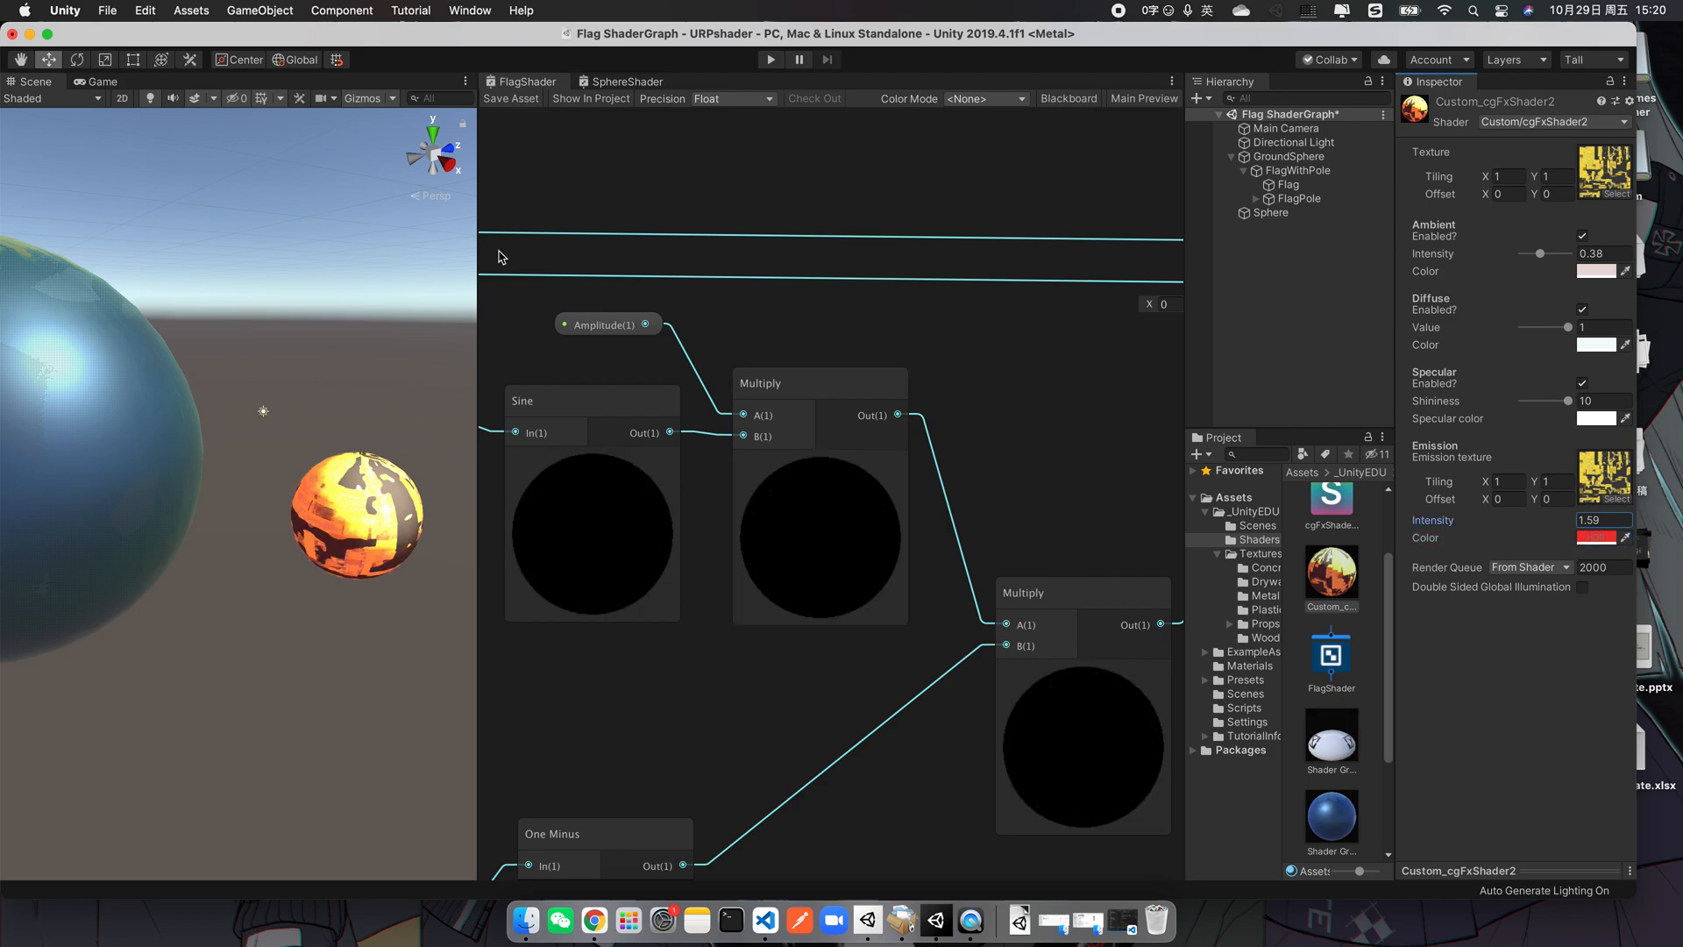